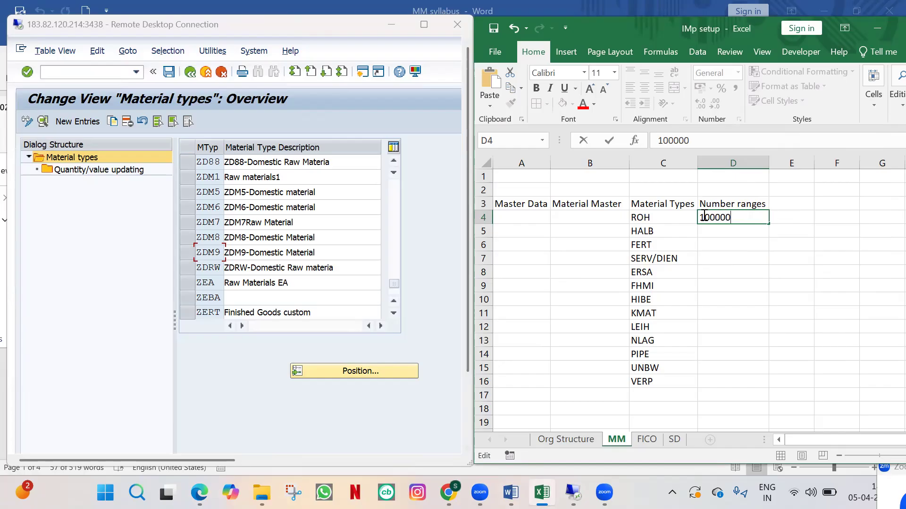
# - Copy the ROH starting number into E4, change it to 199999, and minimize the file window that pops up
pyautogui.moveTo(744, 217); pyautogui.dragTo(690, 215)
pyautogui.hotkey('ctrl', 'c')
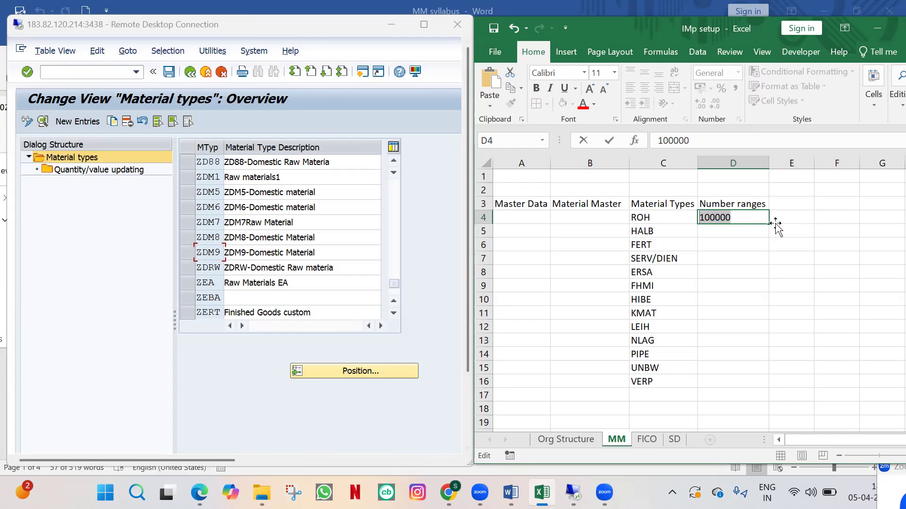
pyautogui.click(791, 217)
pyautogui.hotkey('ctrl', 'v')
pyautogui.doubleClick(786, 214)
pyautogui.moveTo(787, 215); pyautogui.dragTo(813, 216)
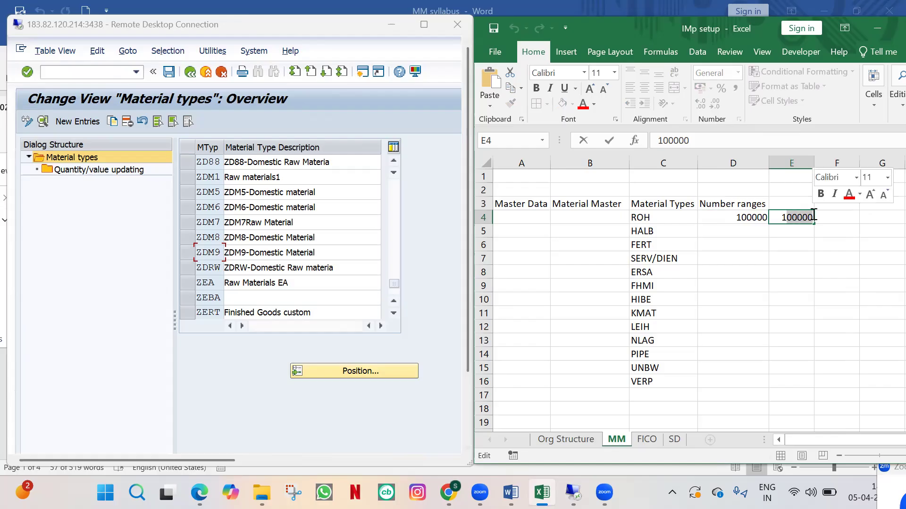
pyautogui.write('9')
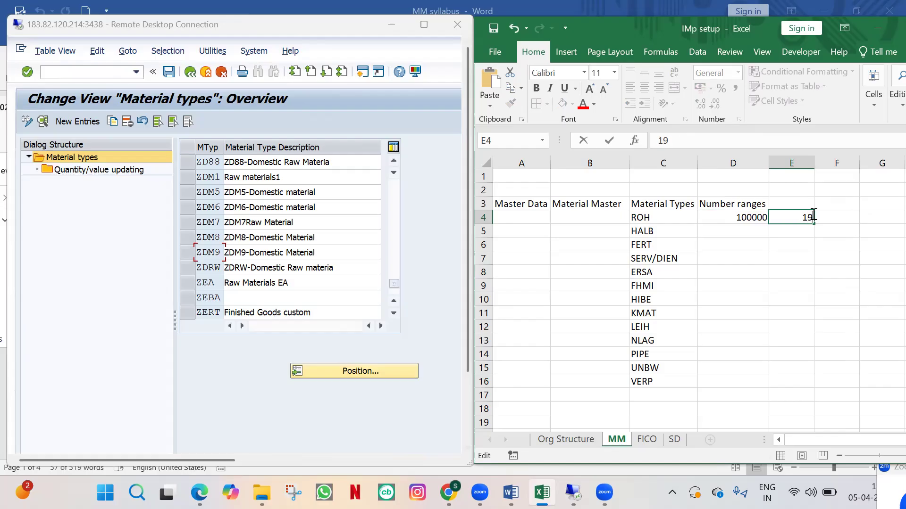
pyautogui.write('9999')
pyautogui.click(819, 216)
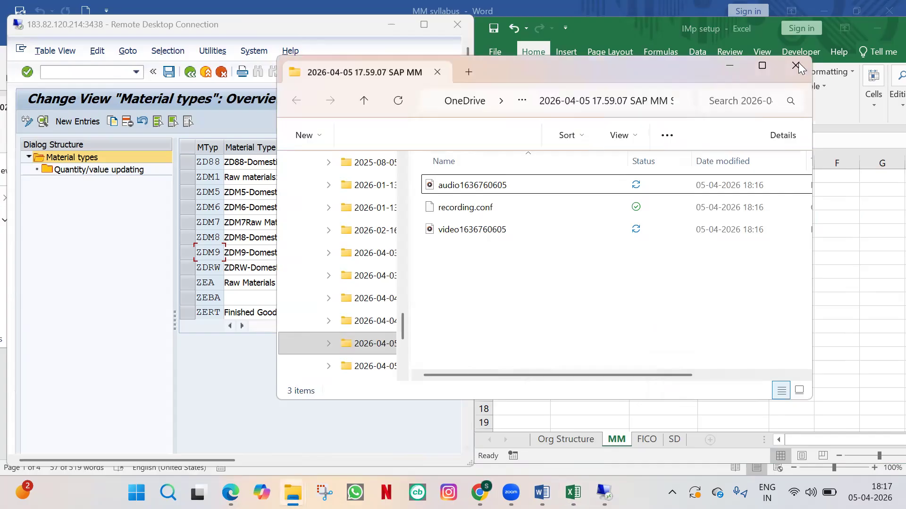
pyautogui.click(729, 67)
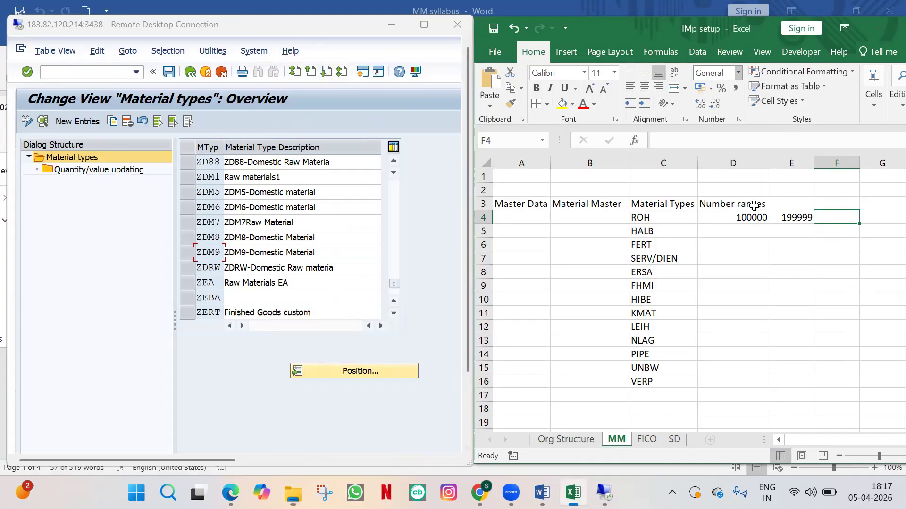
# - Set HALB's starting number to 200000 and fill the series down column D through the VERP row
pyautogui.click(763, 219)
pyautogui.moveTo(769, 224); pyautogui.dragTo(740, 231)
pyautogui.doubleClick(741, 232)
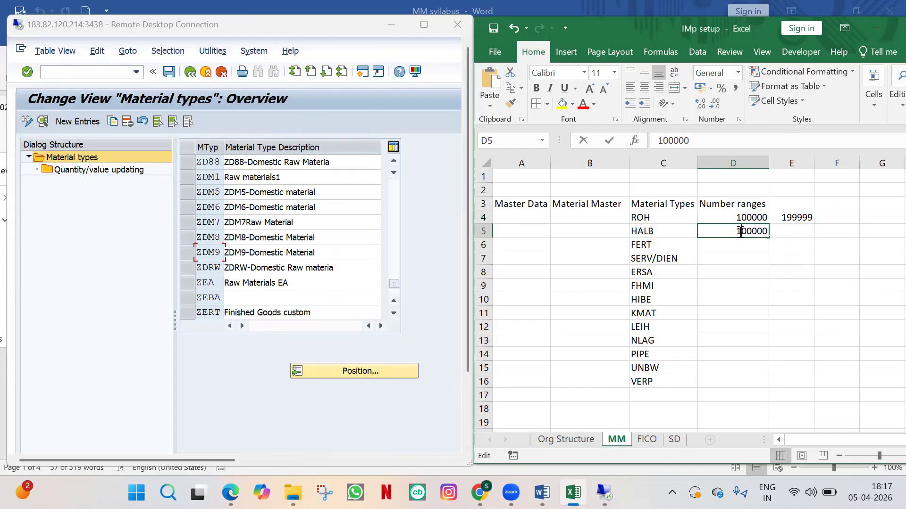
pyautogui.press('BackSpace')
pyautogui.write('2')
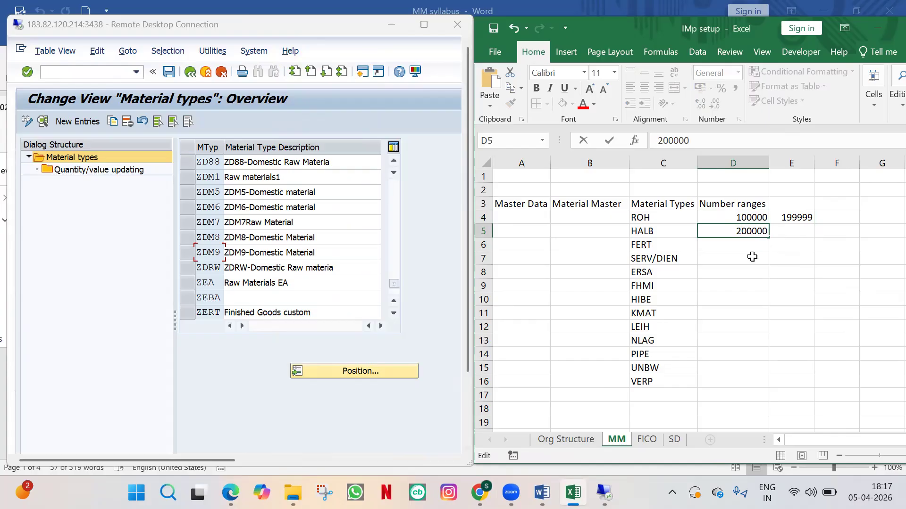
pyautogui.click(751, 257)
pyautogui.moveTo(757, 218); pyautogui.dragTo(742, 381)
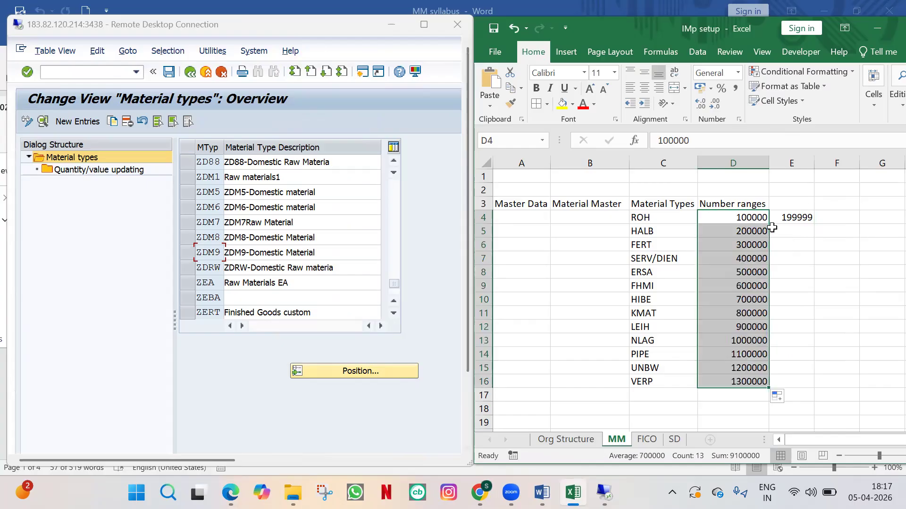
# - Set HALB's ending number to 299999 in E5 and fill the series down column E through the VERP row
pyautogui.click(788, 231)
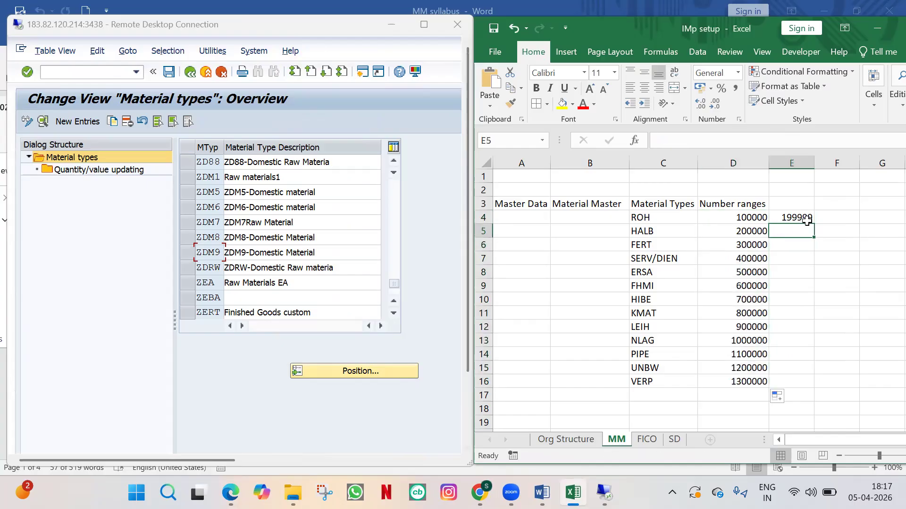
pyautogui.click(801, 218)
pyautogui.moveTo(814, 238); pyautogui.dragTo(807, 238)
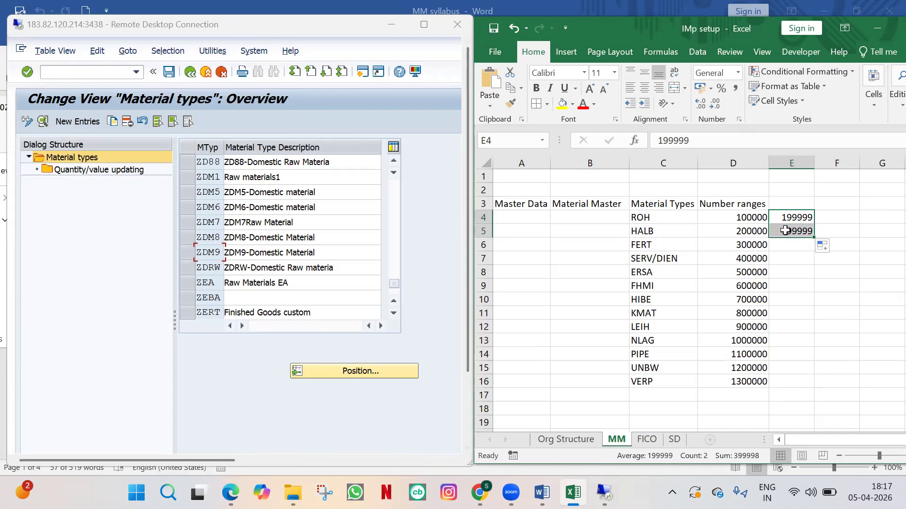
pyautogui.doubleClick(788, 231)
pyautogui.press('BackSpace')
pyautogui.write('2')
pyautogui.click(833, 257)
pyautogui.moveTo(787, 217); pyautogui.dragTo(812, 251)
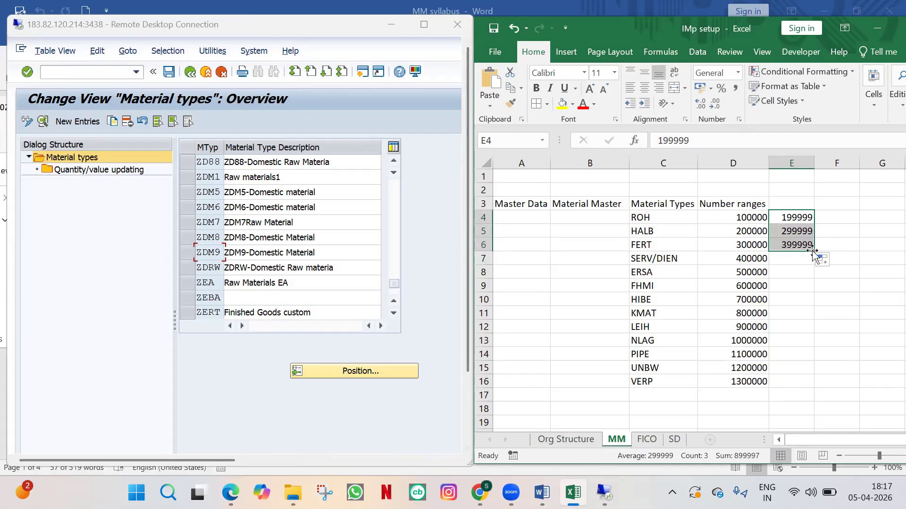
pyautogui.doubleClick(814, 253)
pyautogui.click(819, 225)
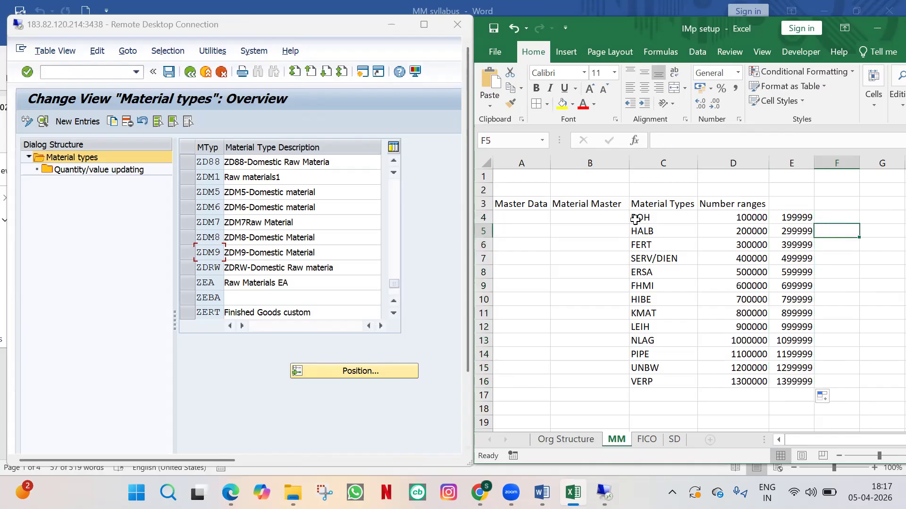
# - Label the two number range columns "From NR" in D3 and "To NR" in E3
pyautogui.click(742, 203)
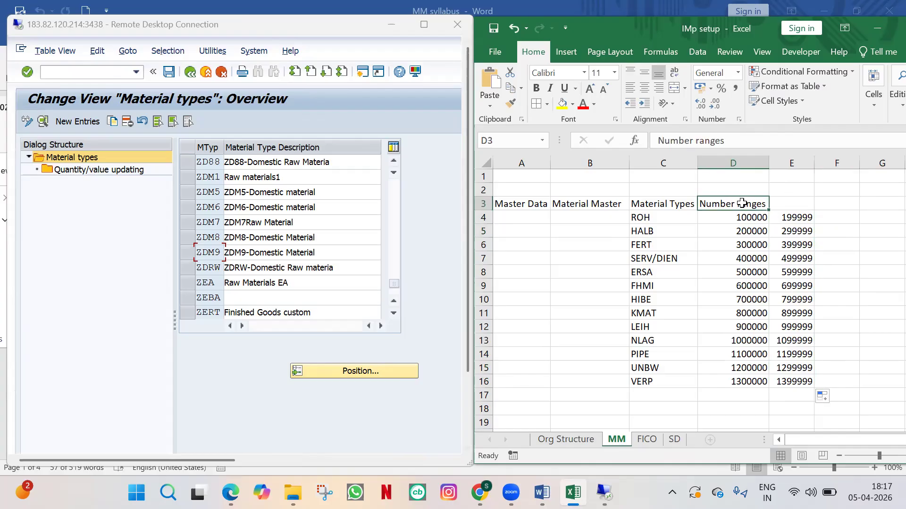
pyautogui.write('From')
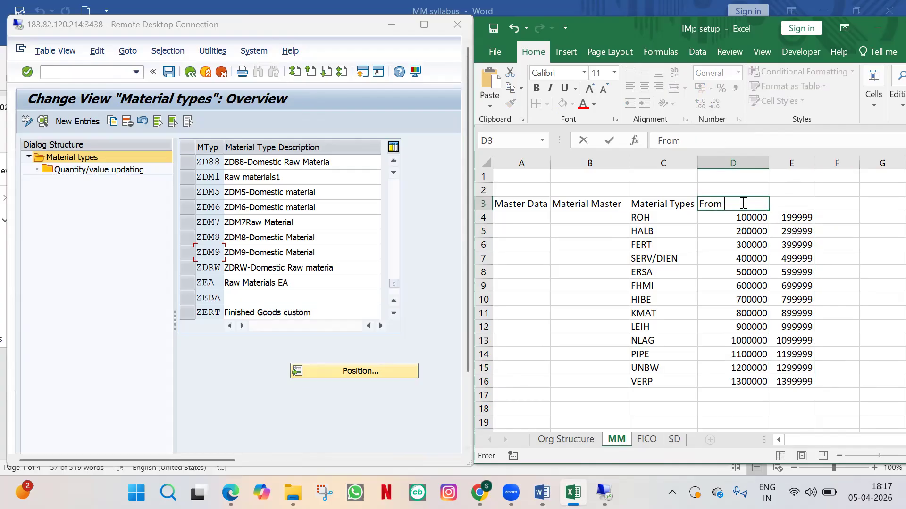
pyautogui.press('Tab')
pyautogui.write('To')
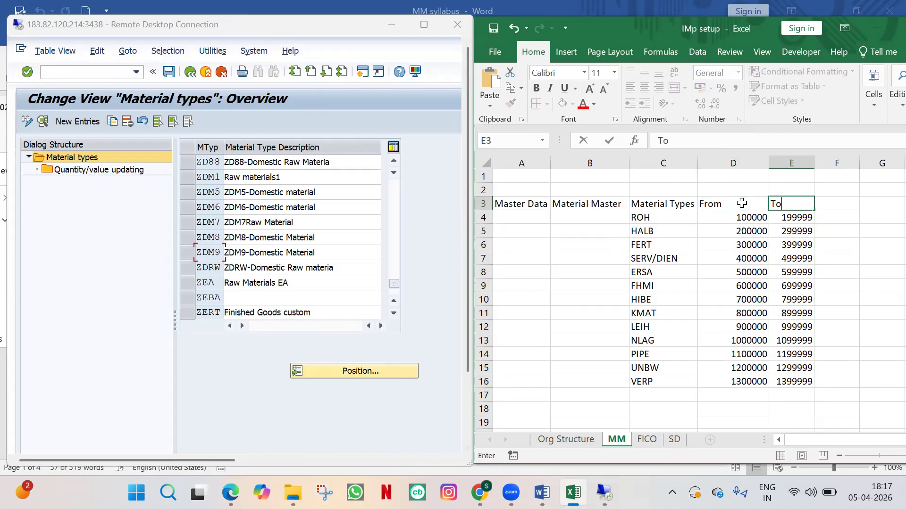
pyautogui.press('Tab')
pyautogui.doubleClick(742, 203)
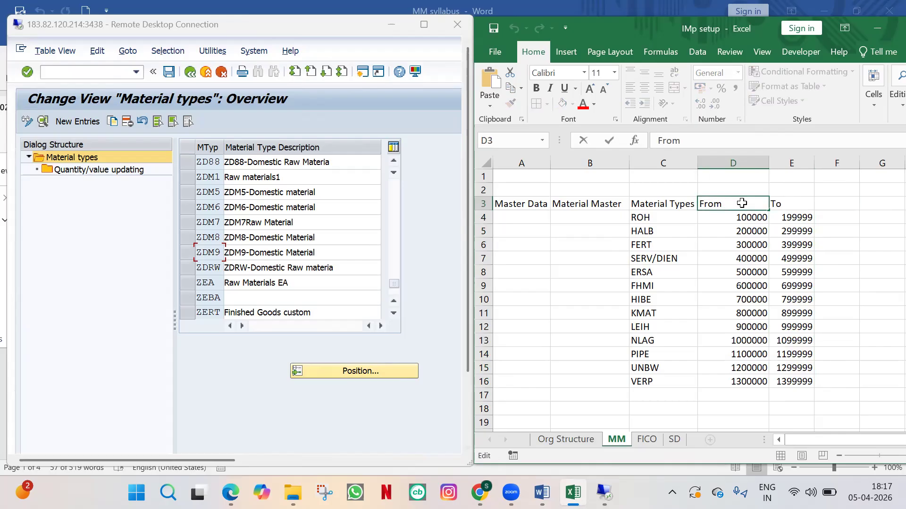
pyautogui.write('NR')
pyautogui.press('Tab')
pyautogui.doubleClick(789, 203)
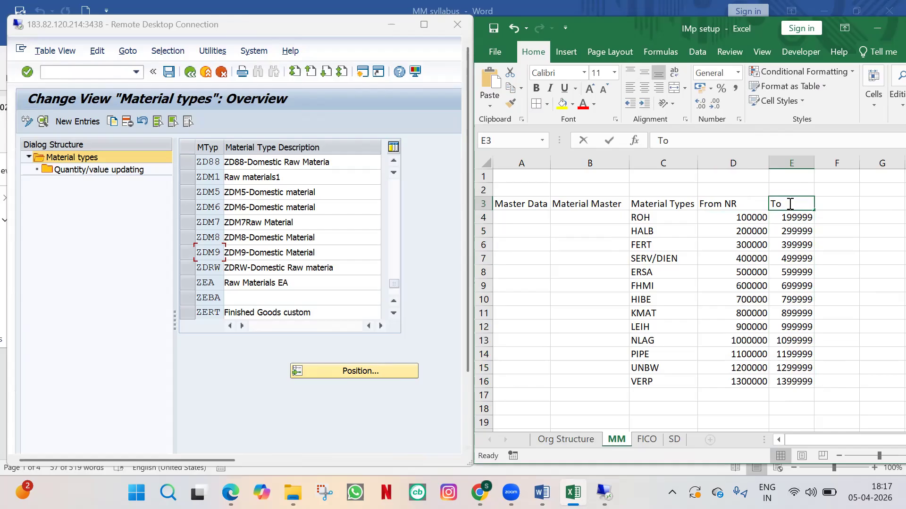
pyautogui.write('NR')
pyautogui.press('Tab')
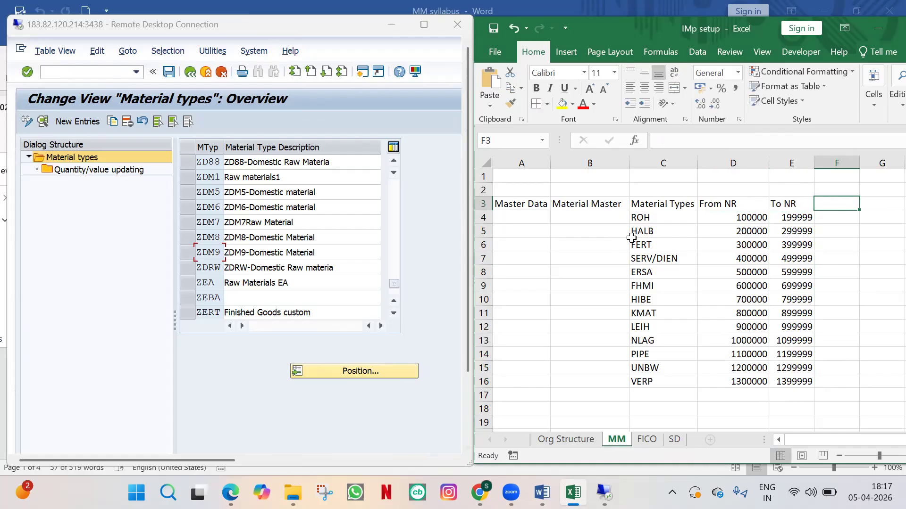
# - Add borders to all cells of the material types table in C3:E16 and maximize the workbook window
pyautogui.moveTo(793, 381); pyautogui.dragTo(638, 204)
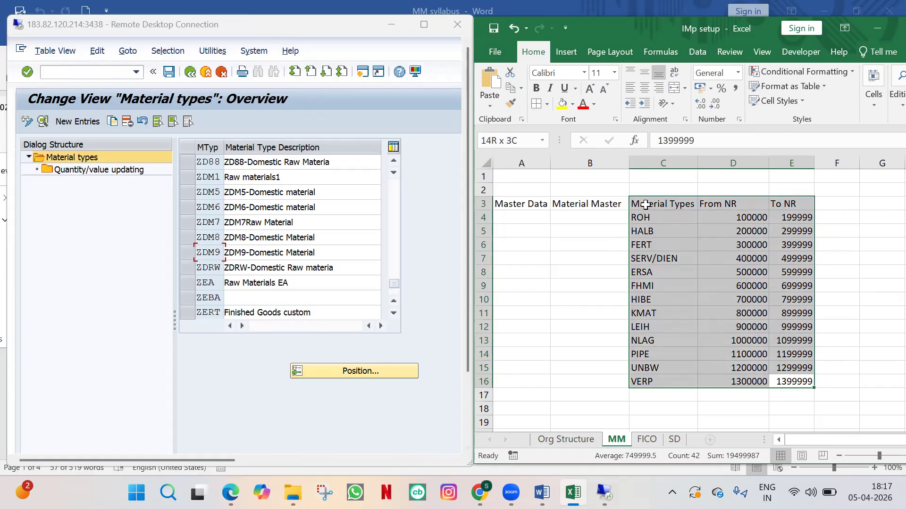
pyautogui.click(537, 103)
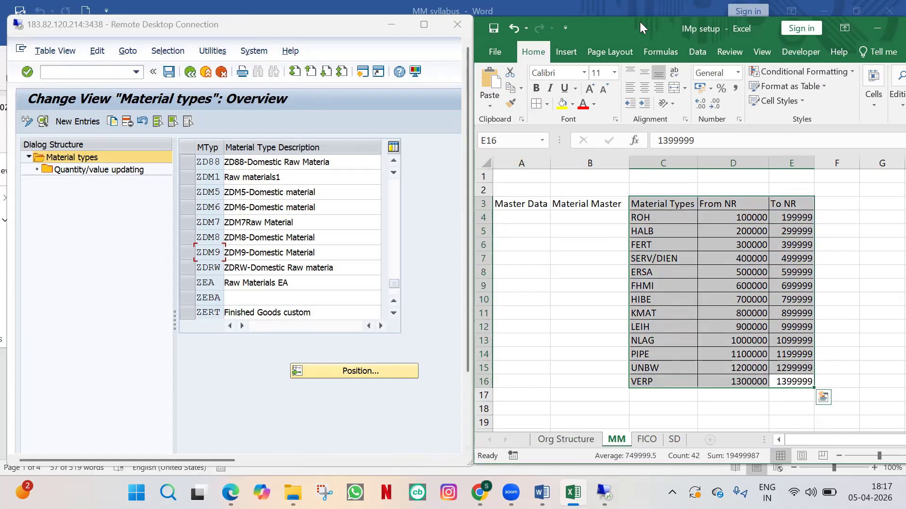
pyautogui.moveTo(639, 22); pyautogui.dragTo(414, 35)
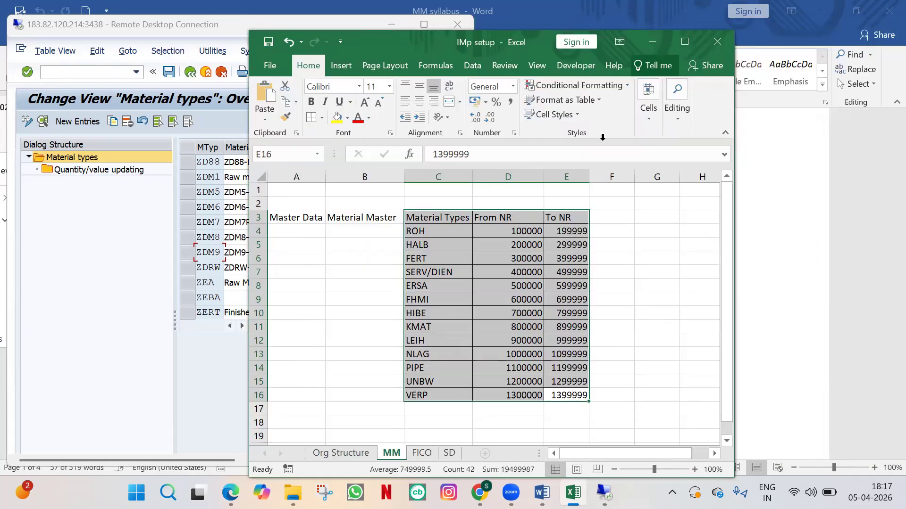
pyautogui.press('super+Up')
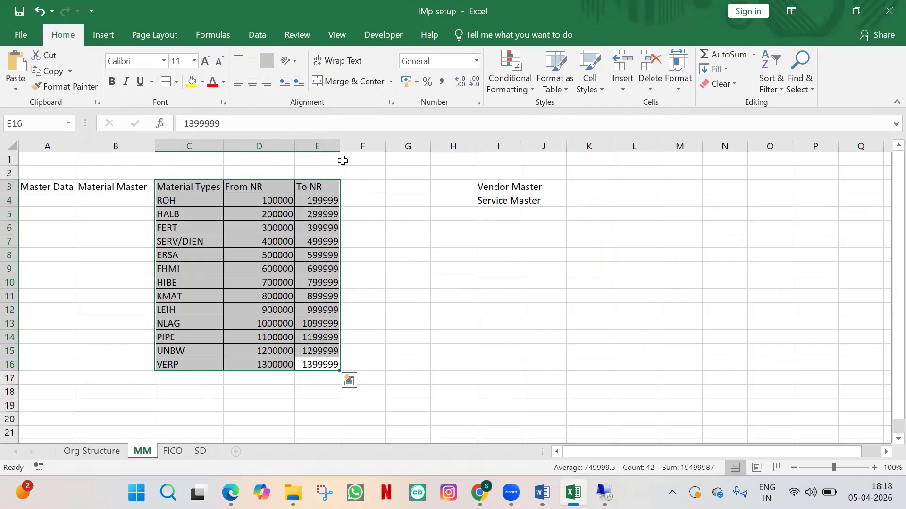
# - Widen the "To NR" column slightly and fit the "From NR" column's width to its contents
pyautogui.moveTo(338, 144); pyautogui.dragTo(345, 144)
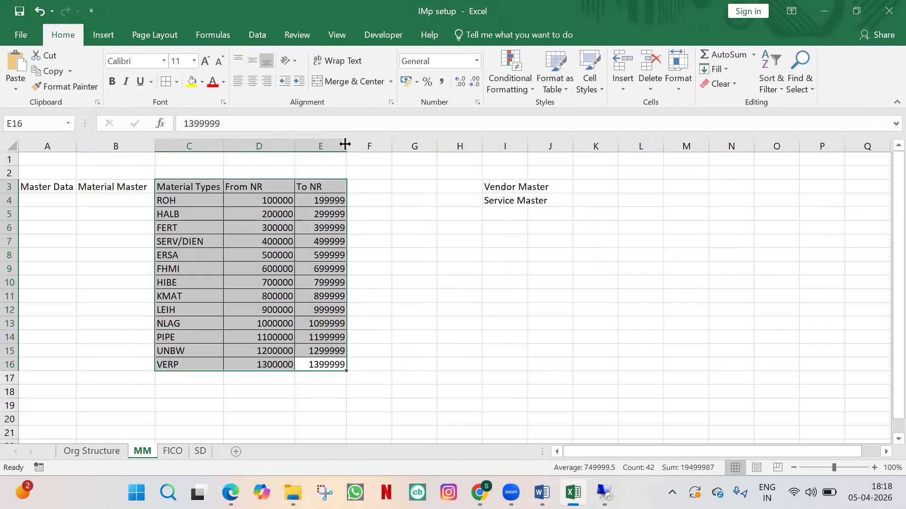
pyautogui.click(244, 201)
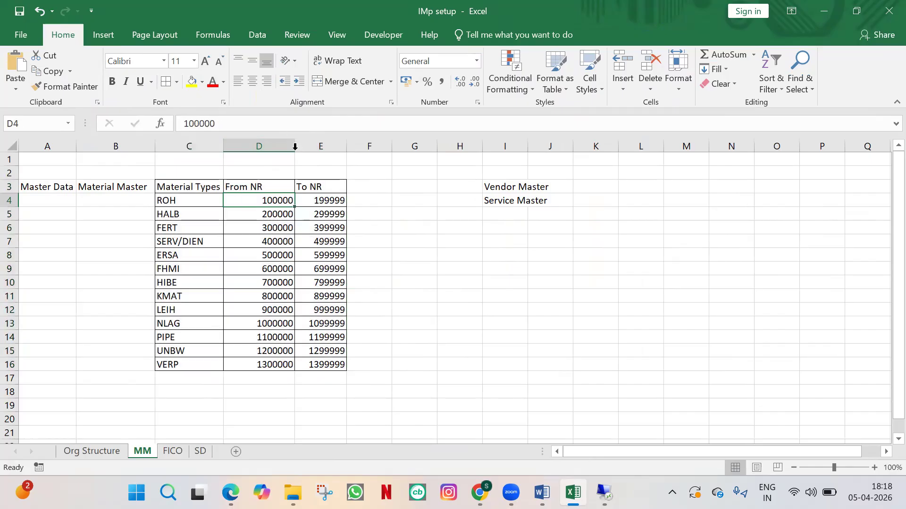
pyautogui.doubleClick(295, 150)
pyautogui.click(388, 272)
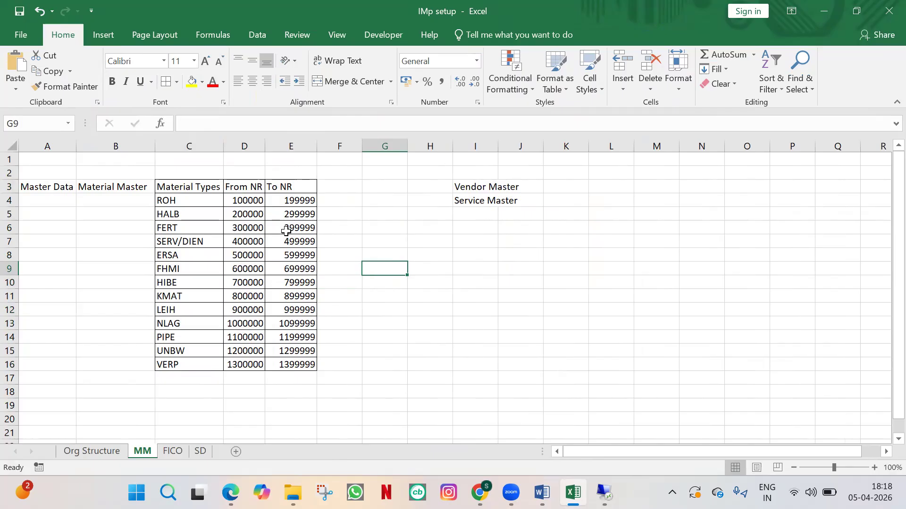
# - Switch to the SAP remote desktop session in full screen and open the details of material type HALB
pyautogui.click(604, 492)
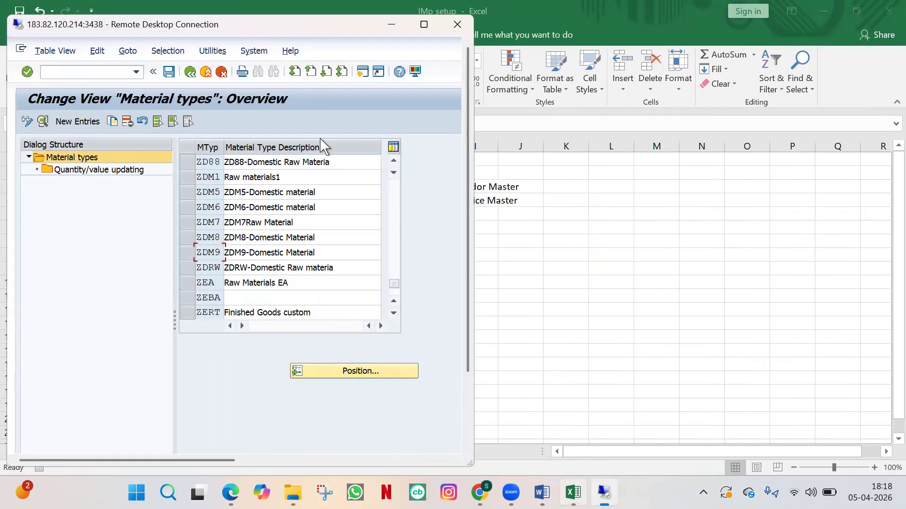
pyautogui.click(421, 28)
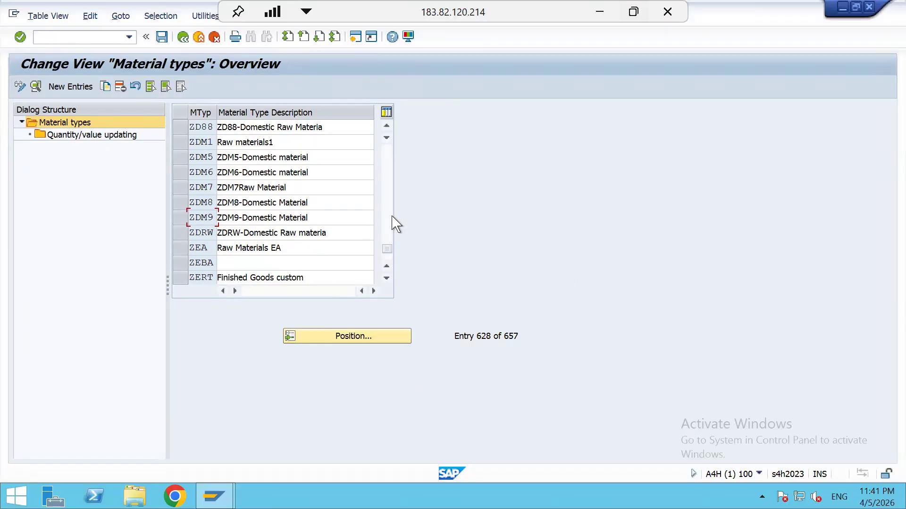
pyautogui.click(389, 163)
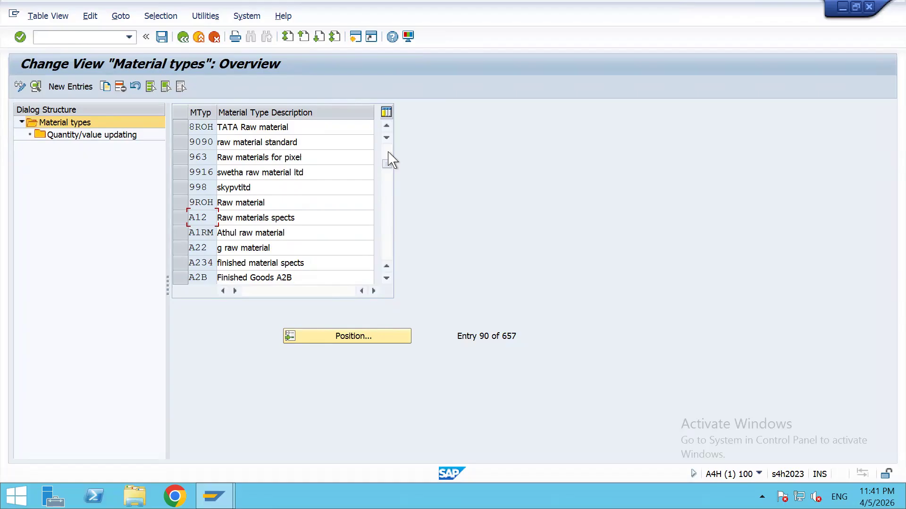
pyautogui.click(388, 153)
pyautogui.click(388, 144)
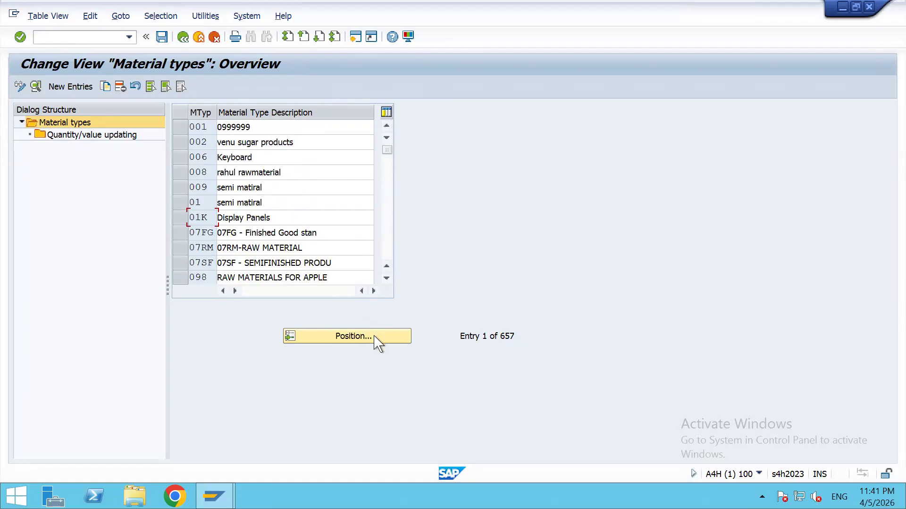
pyautogui.click(375, 338)
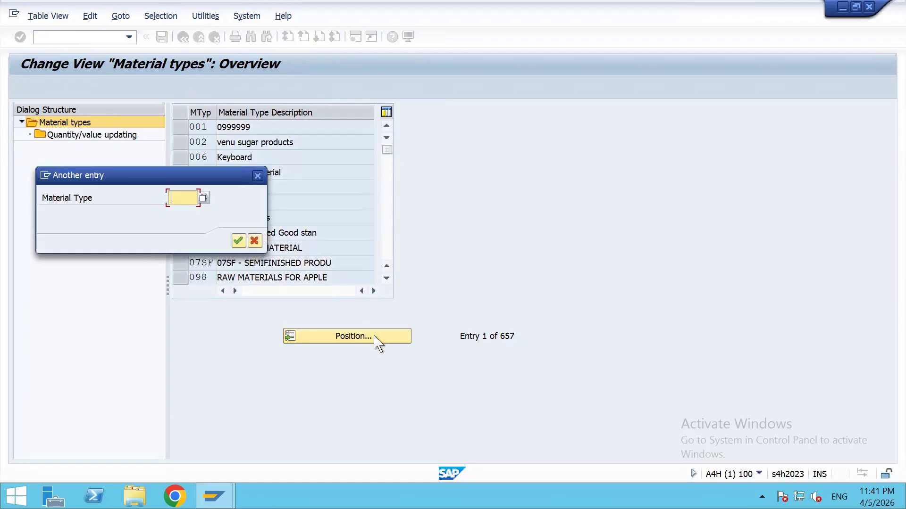
pyautogui.write('hal')
pyautogui.press('BackSpace')
pyautogui.press('Return')
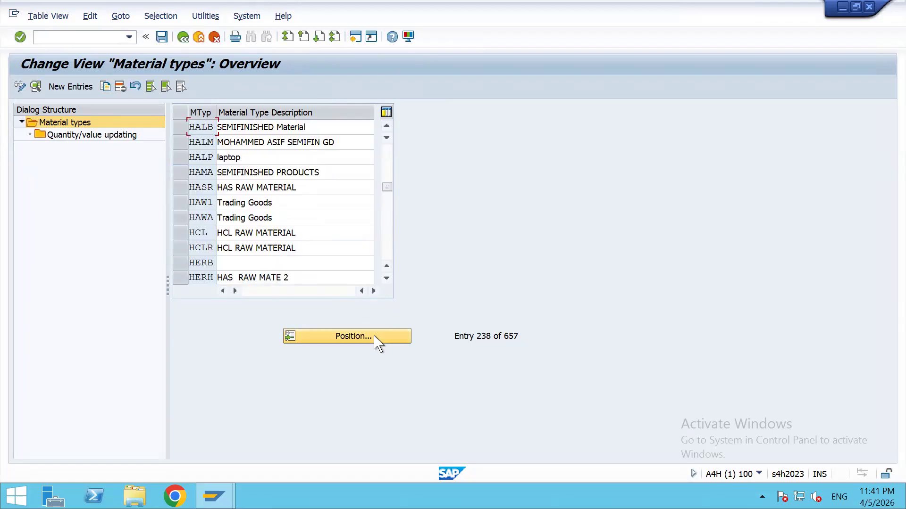
pyautogui.doubleClick(202, 126)
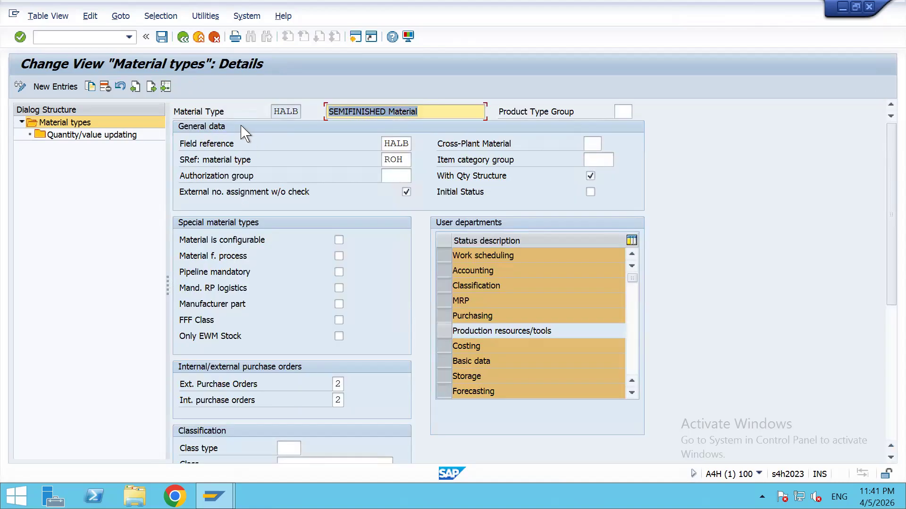
# - Examine HALB's material type, field reference and product type group fields
pyautogui.click(271, 112)
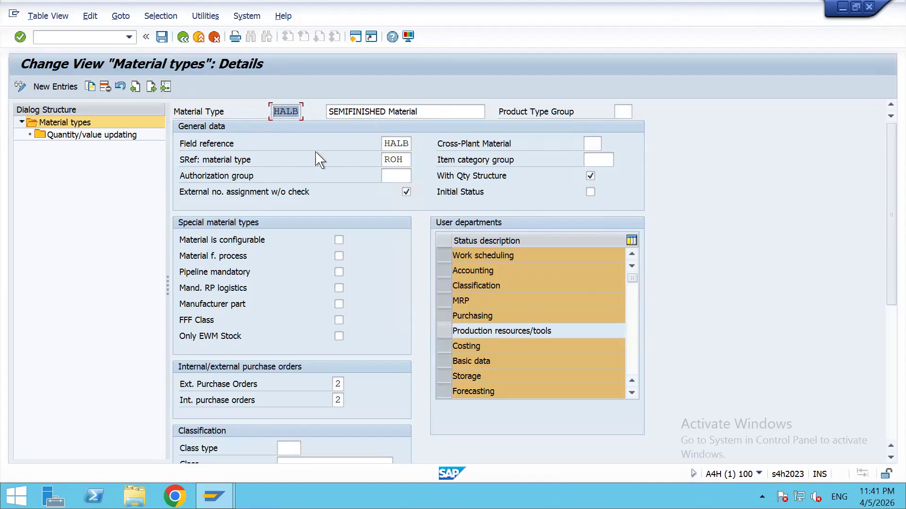
pyautogui.click(407, 142)
pyautogui.doubleClick(408, 142)
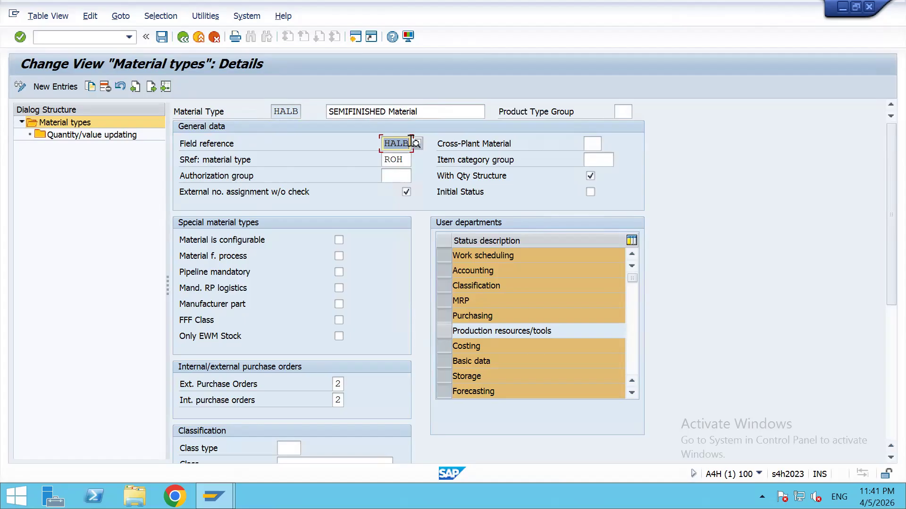
pyautogui.click(410, 142)
pyautogui.doubleClick(383, 141)
pyautogui.click(622, 113)
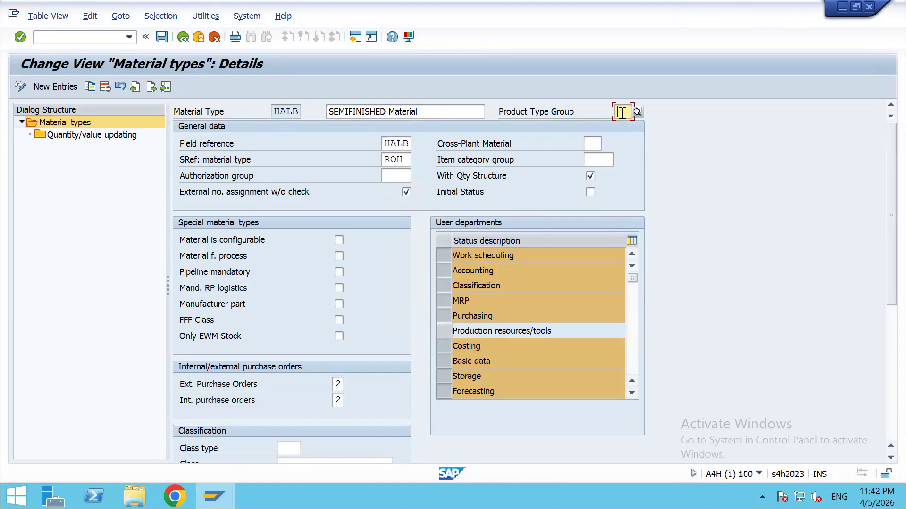
# - Examine HALB's field reference and the available Product Type Group values, closing the value list without choosing one
pyautogui.click(383, 144)
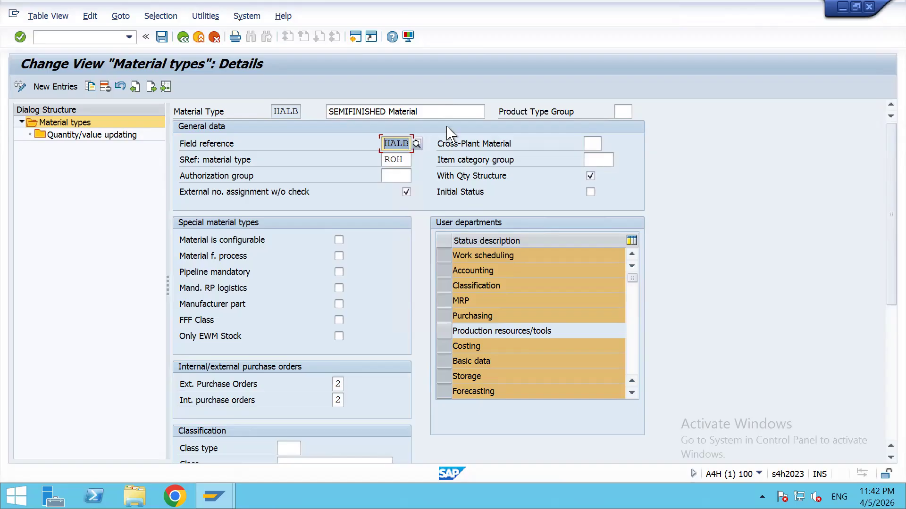
pyautogui.click(623, 112)
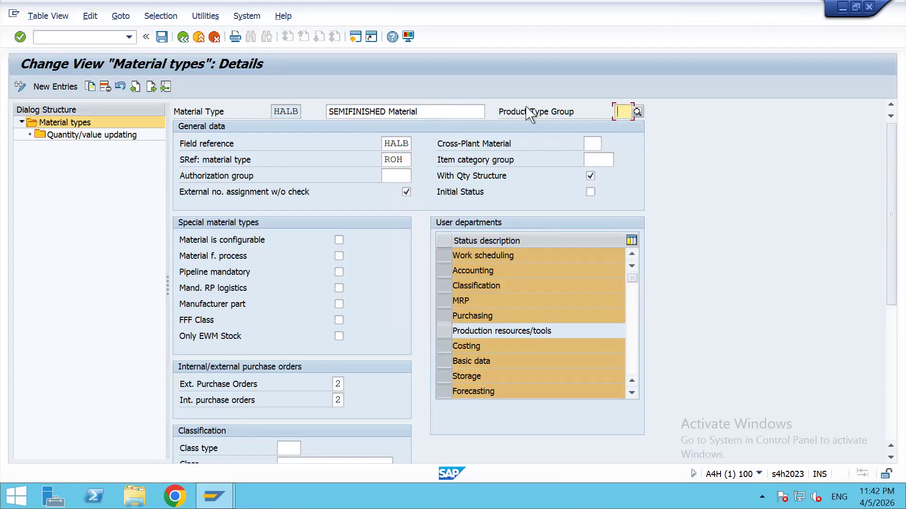
pyautogui.click(637, 111)
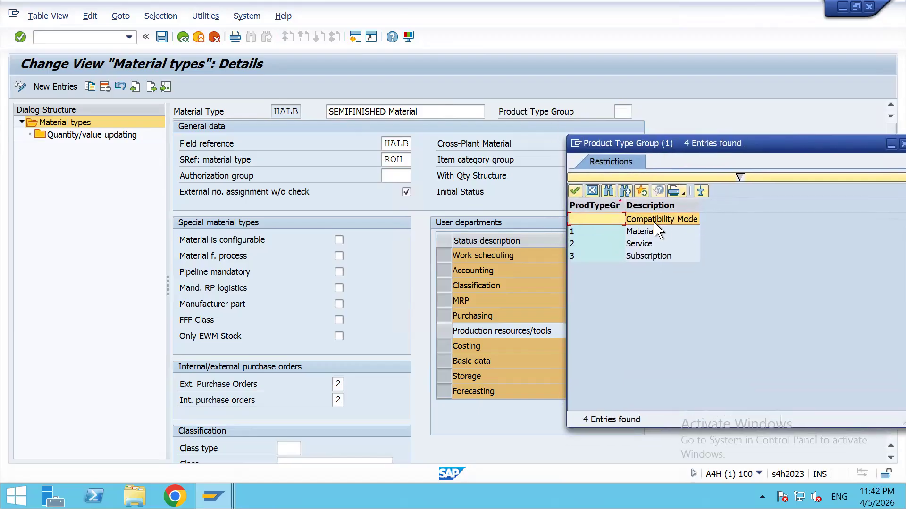
pyautogui.click(603, 239)
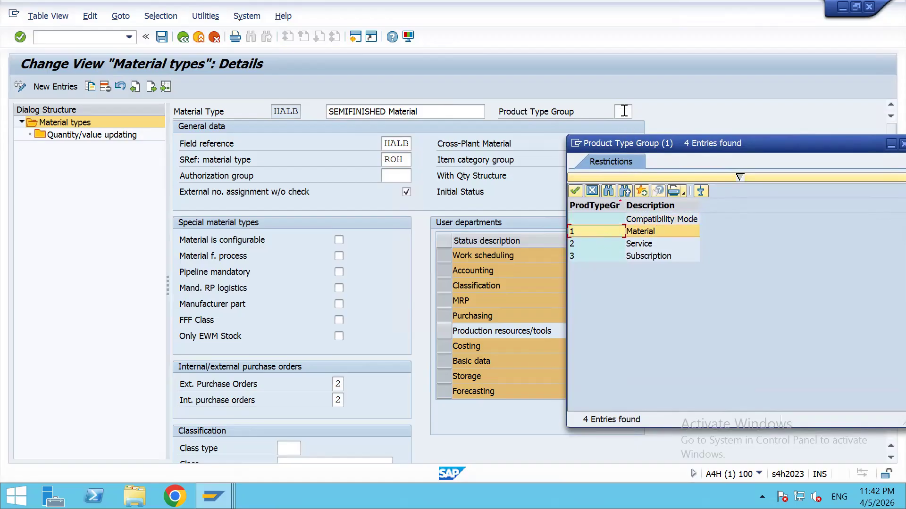
pyautogui.click(601, 246)
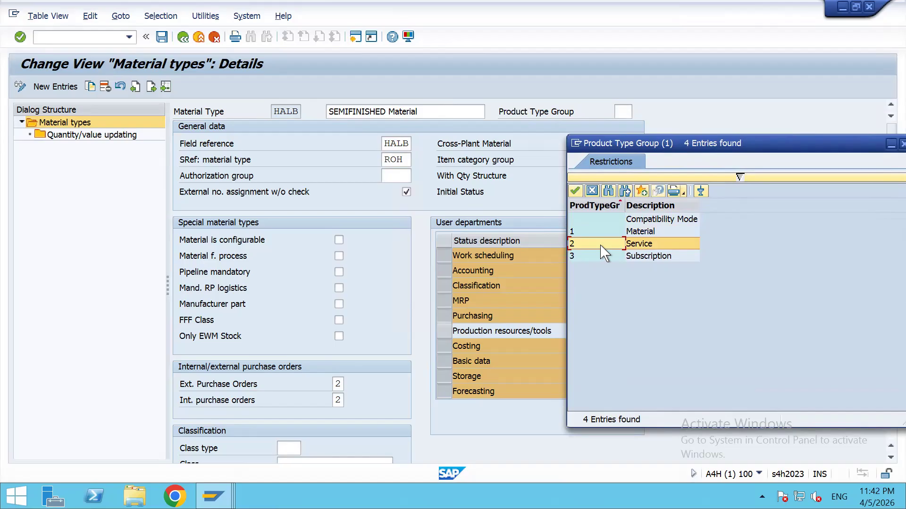
pyautogui.click(599, 258)
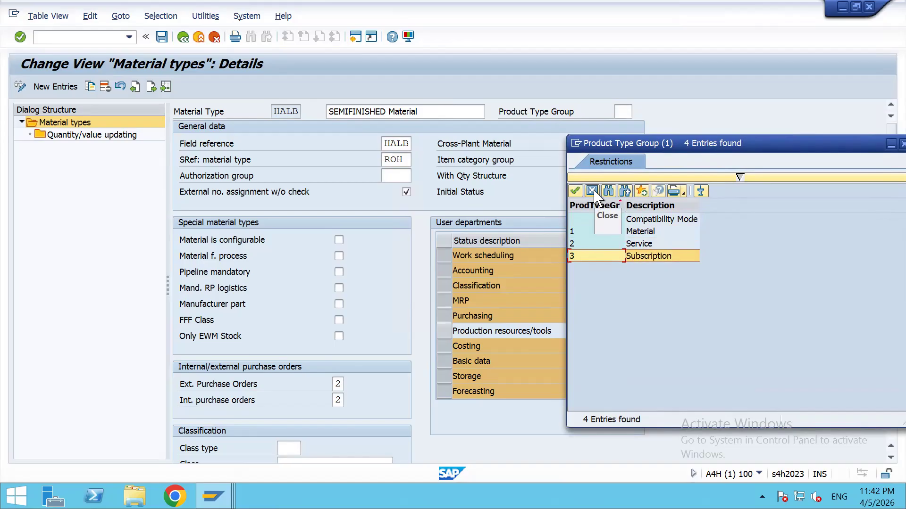
pyautogui.click(602, 244)
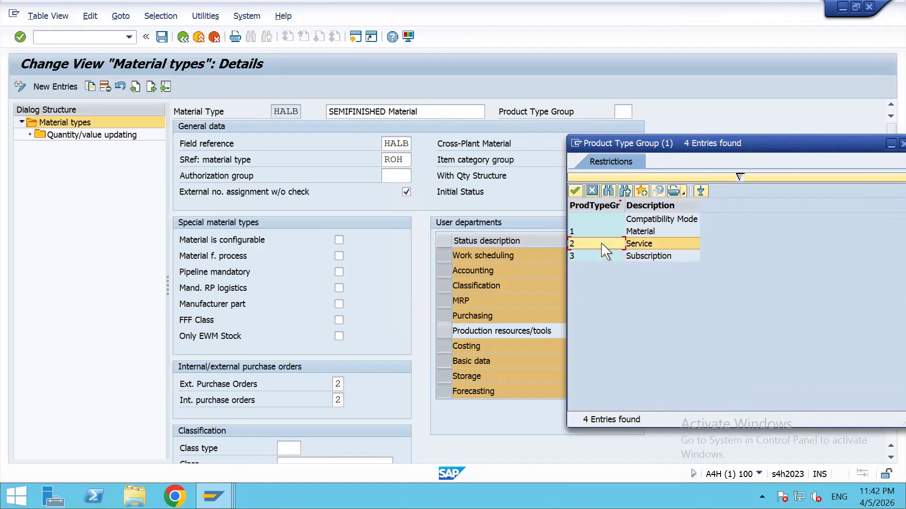
pyautogui.click(605, 233)
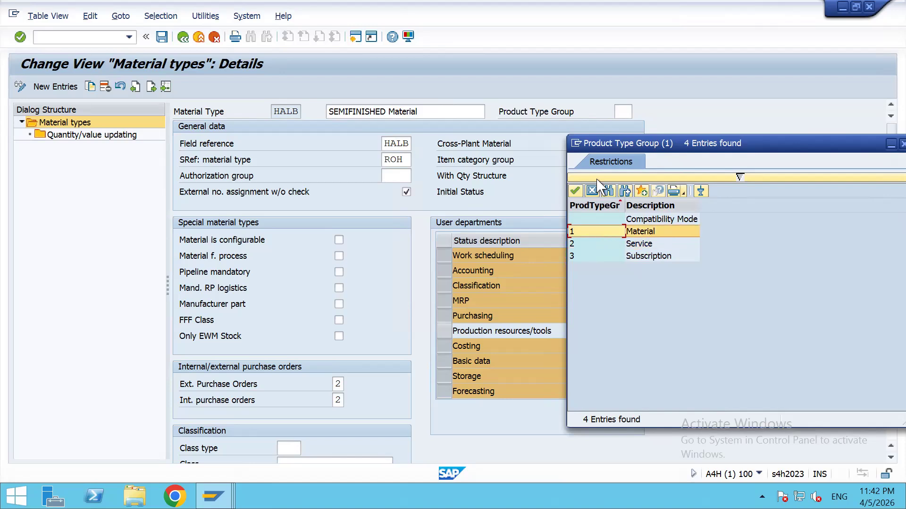
pyautogui.click(594, 190)
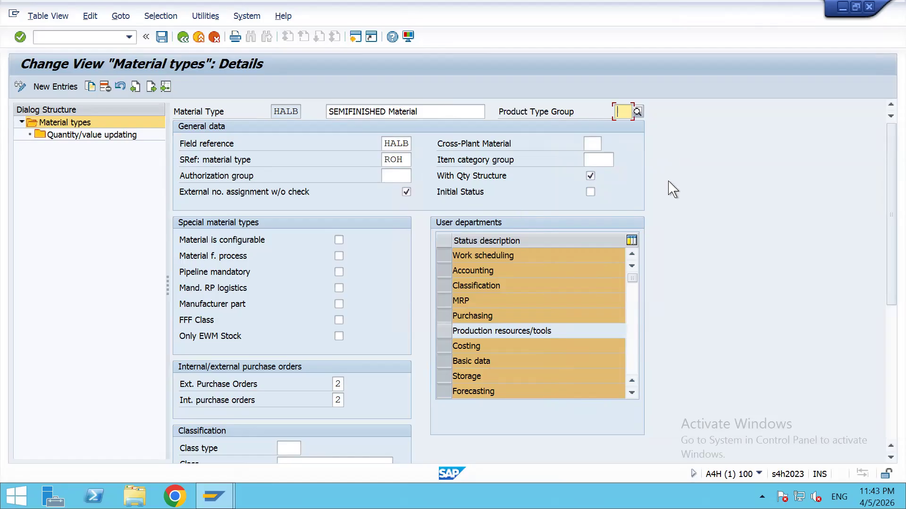
pyautogui.click(637, 111)
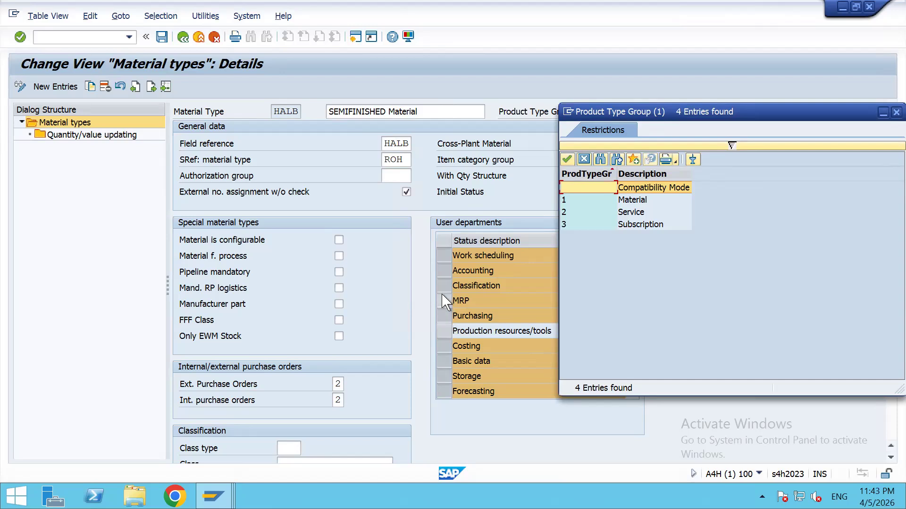
pyautogui.click(585, 159)
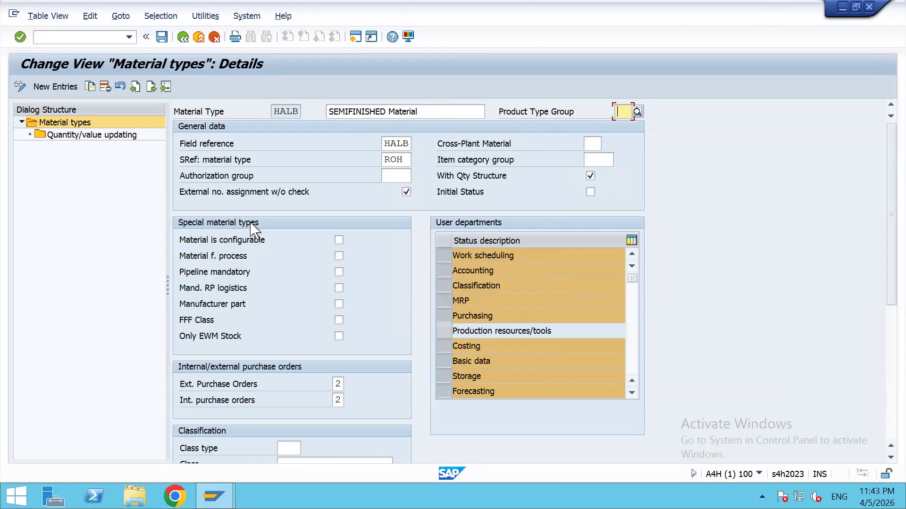
# - Try out HALB's special material type options: Material is configurable, Pipeline mandatory, Manufacturer part and Only EWM Stock, leaving each cleared
pyautogui.click(339, 241)
pyautogui.click(339, 240)
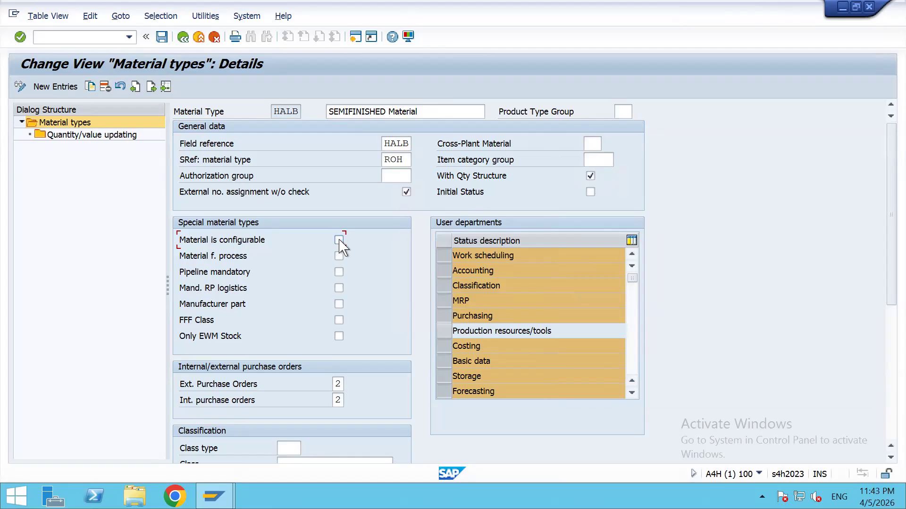
pyautogui.click(340, 272)
pyautogui.click(339, 273)
pyautogui.click(339, 304)
pyautogui.click(339, 305)
pyautogui.click(339, 336)
pyautogui.click(339, 336)
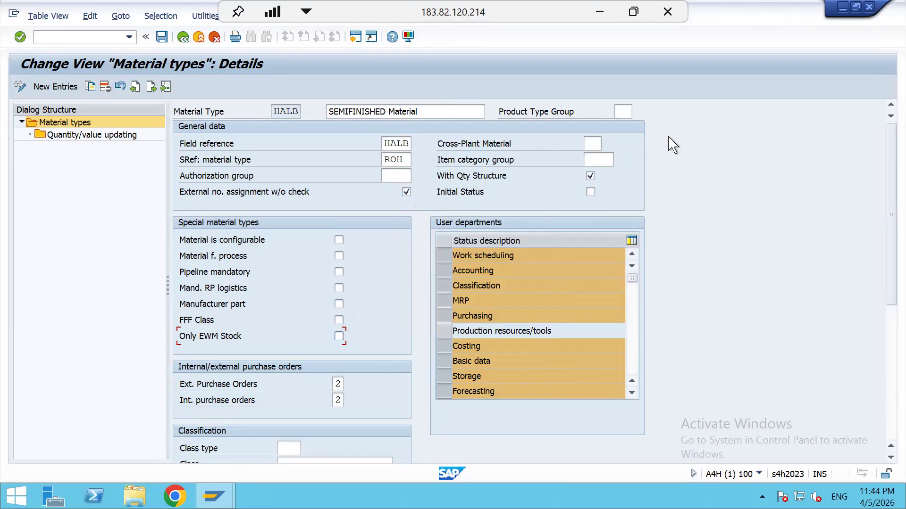
# - Switch to the Excel workbook and review the From NR and To NR values planned for HALB
pyautogui.click(599, 12)
pyautogui.click(187, 213)
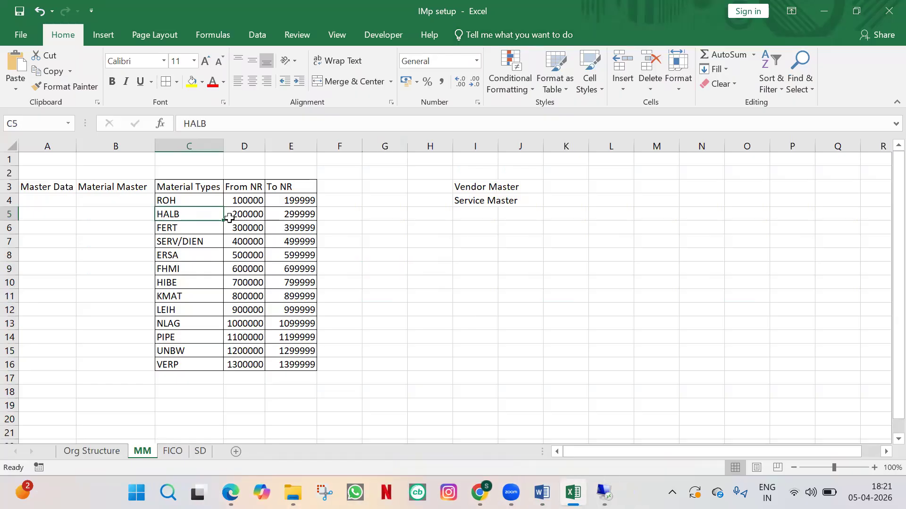
pyautogui.moveTo(232, 215); pyautogui.dragTo(297, 214)
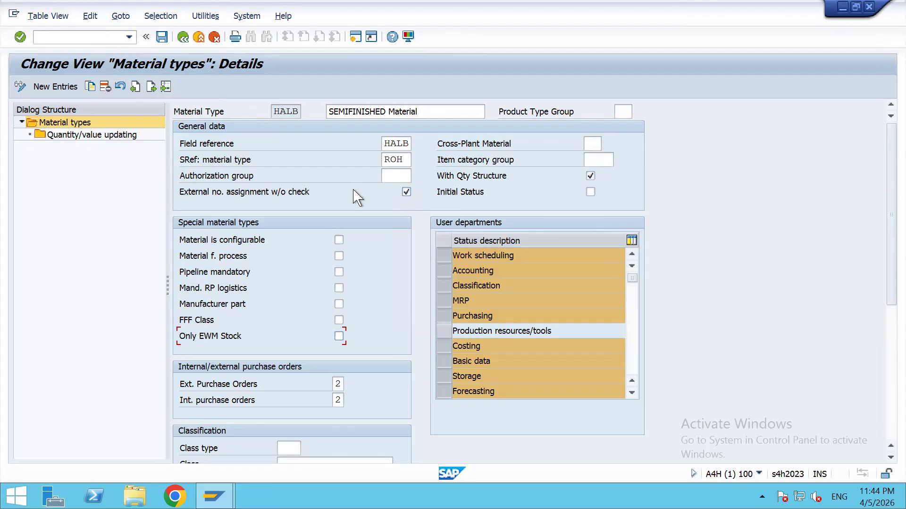
# - In the SAP session, try switching HALB's external number assignment without check off and on again
pyautogui.click(406, 193)
pyautogui.click(407, 192)
pyautogui.click(298, 110)
pyautogui.click(406, 192)
# - Deselect the Accounting and Costing user departments for HALB, and select both again
pyautogui.scroll(-2, 224, 283)
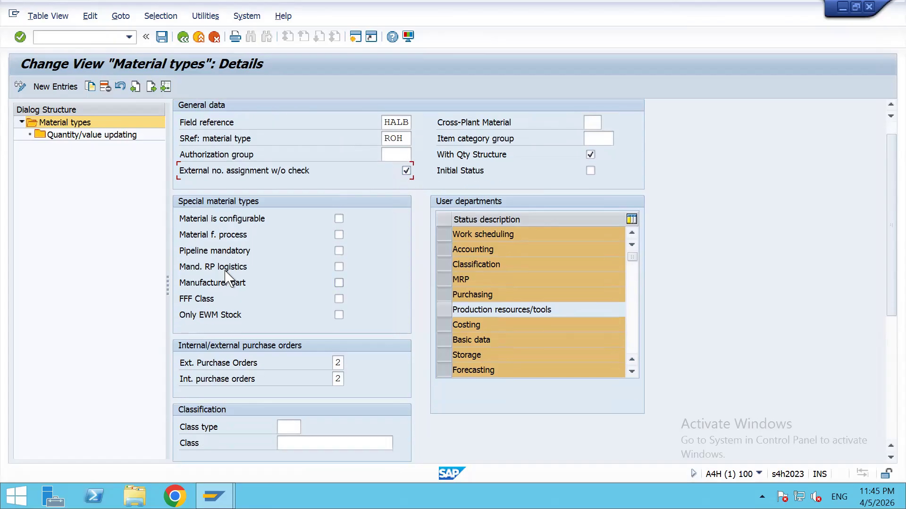
pyautogui.scroll(-2, 245, 239)
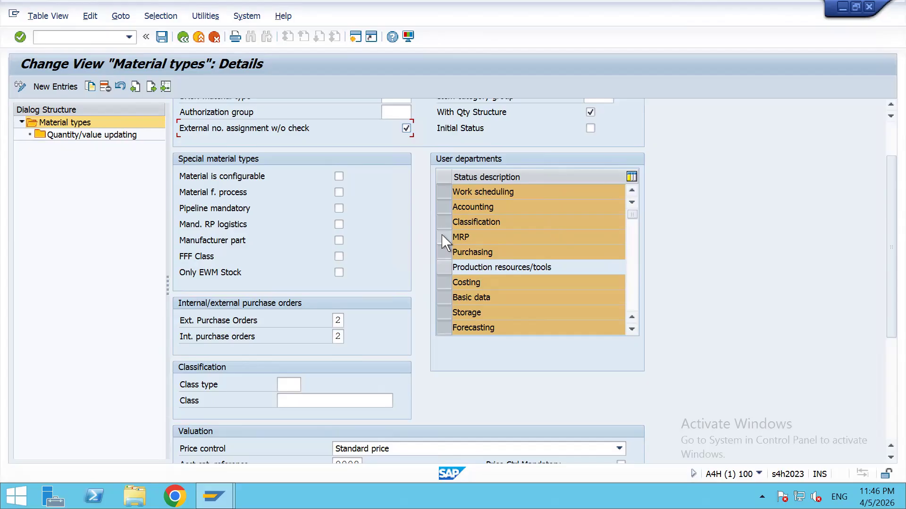
pyautogui.click(444, 206)
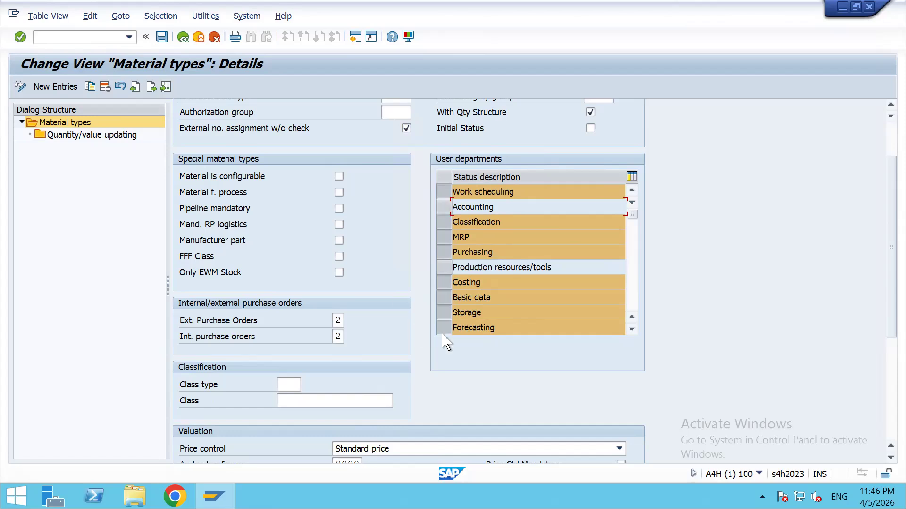
pyautogui.click(451, 283)
pyautogui.click(450, 282)
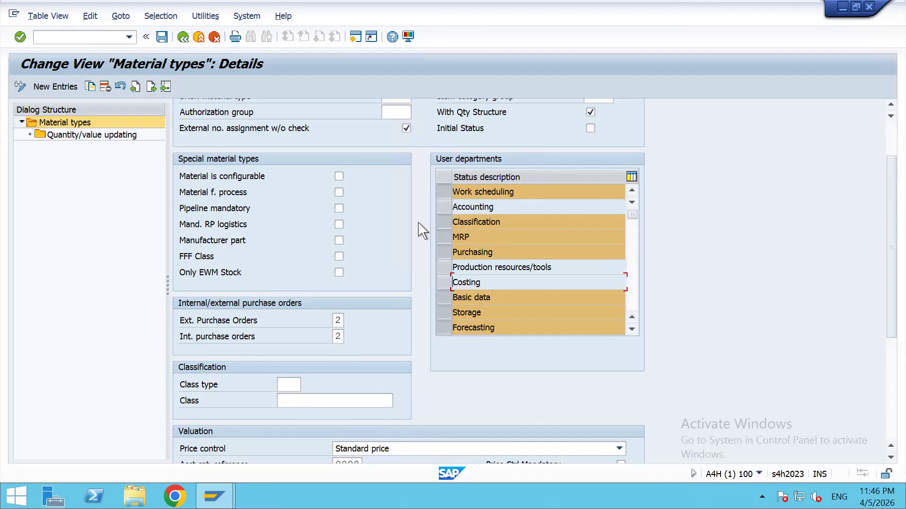
pyautogui.click(444, 206)
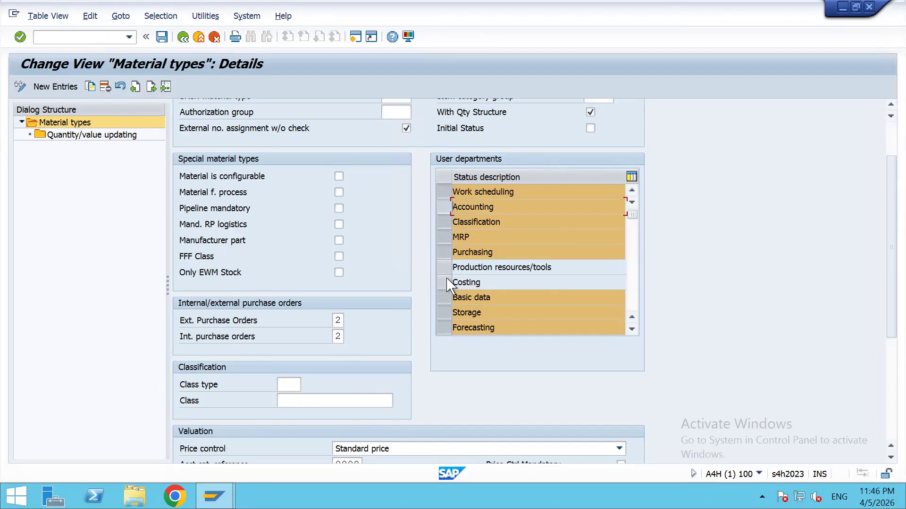
pyautogui.click(444, 282)
# - Review the full list of user departments assigned to HALB, including Storage, Purchasing and Classification
pyautogui.click(632, 240)
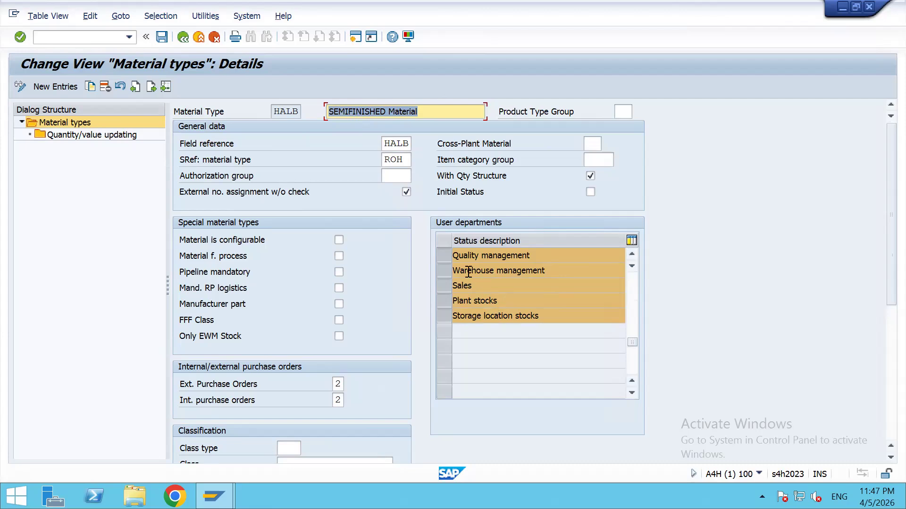
pyautogui.click(631, 293)
pyautogui.click(466, 376)
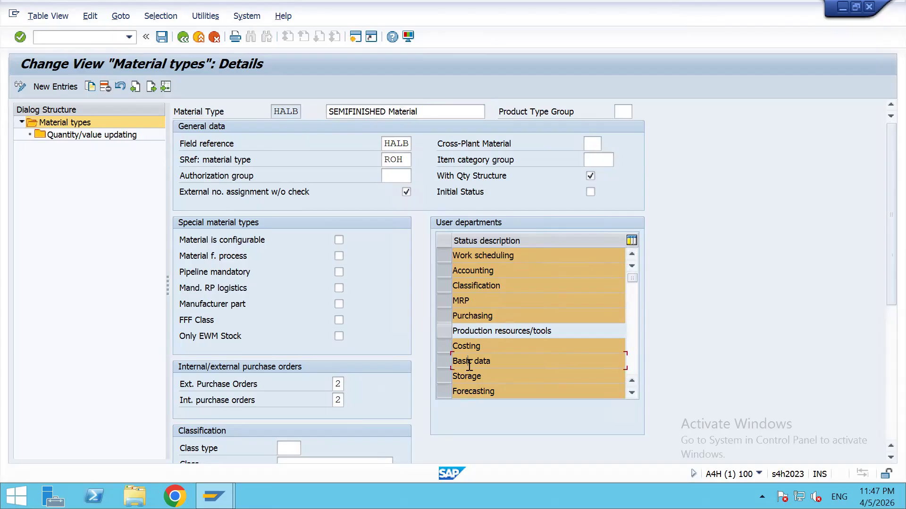
pyautogui.click(472, 315)
pyautogui.click(477, 286)
# - Examine the allowed values for HALB's external purchase orders in an enlarged value list, closing it without a choice
pyautogui.click(889, 325)
pyautogui.moveTo(890, 325); pyautogui.dragTo(890, 217)
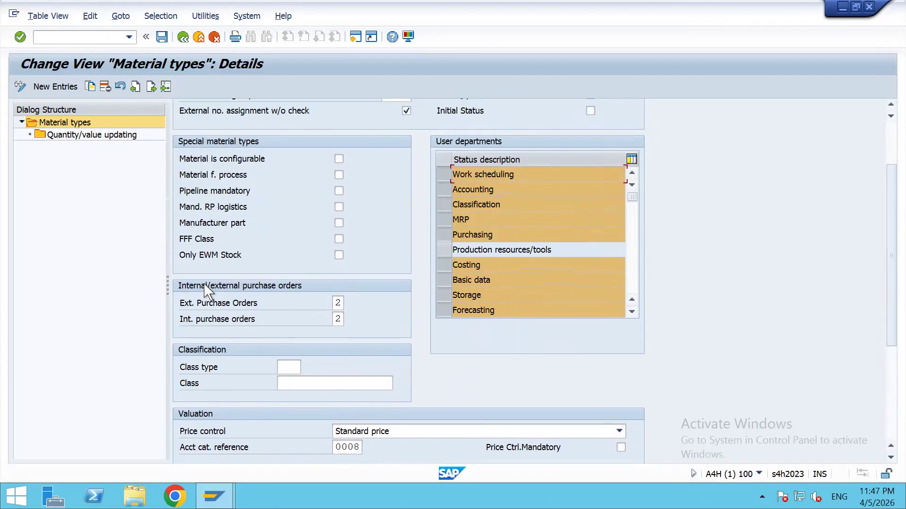
pyautogui.click(338, 303)
pyautogui.click(349, 303)
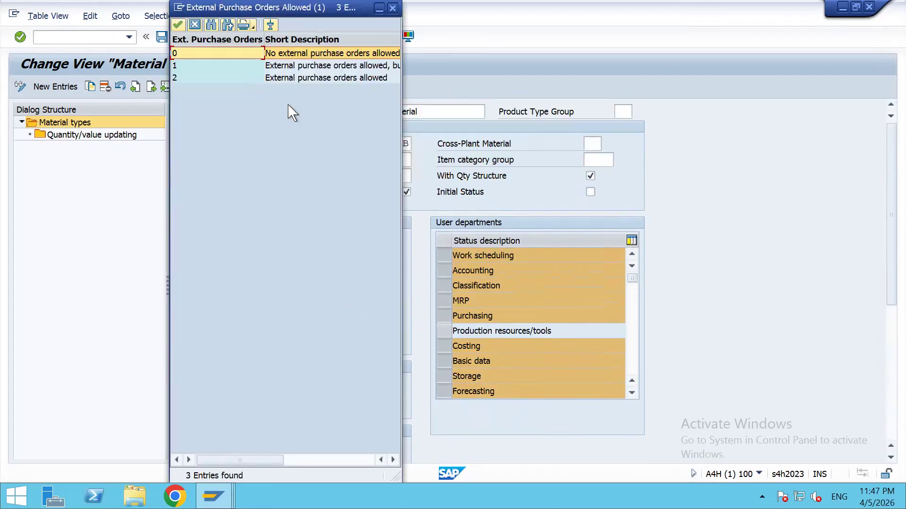
pyautogui.moveTo(197, 10); pyautogui.dragTo(415, 194)
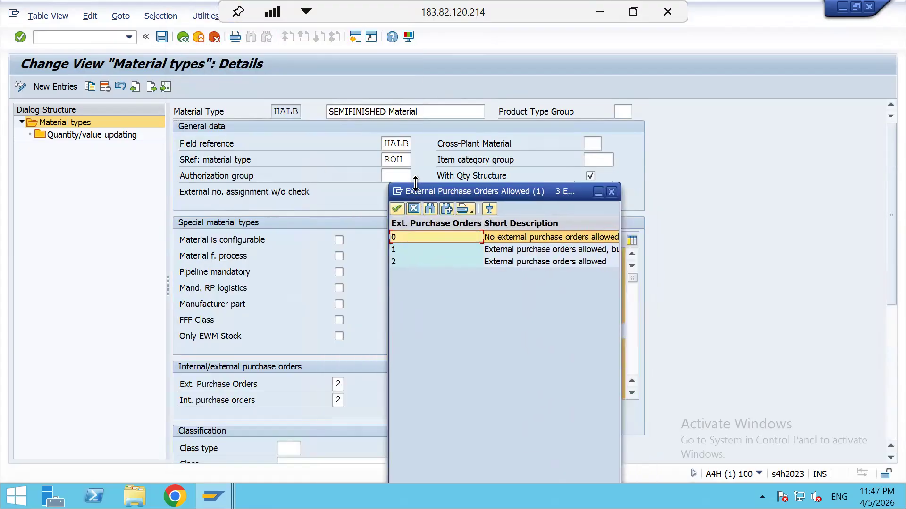
pyautogui.moveTo(620, 328); pyautogui.dragTo(764, 333)
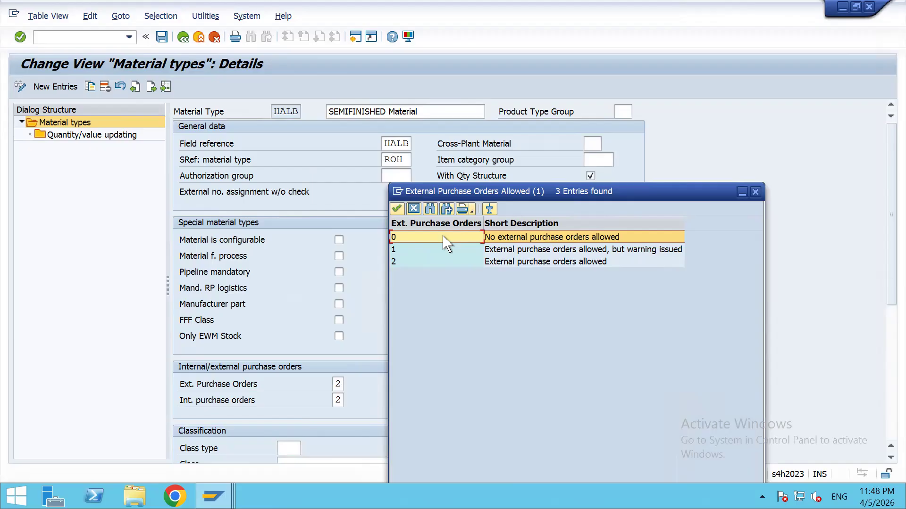
pyautogui.click(426, 250)
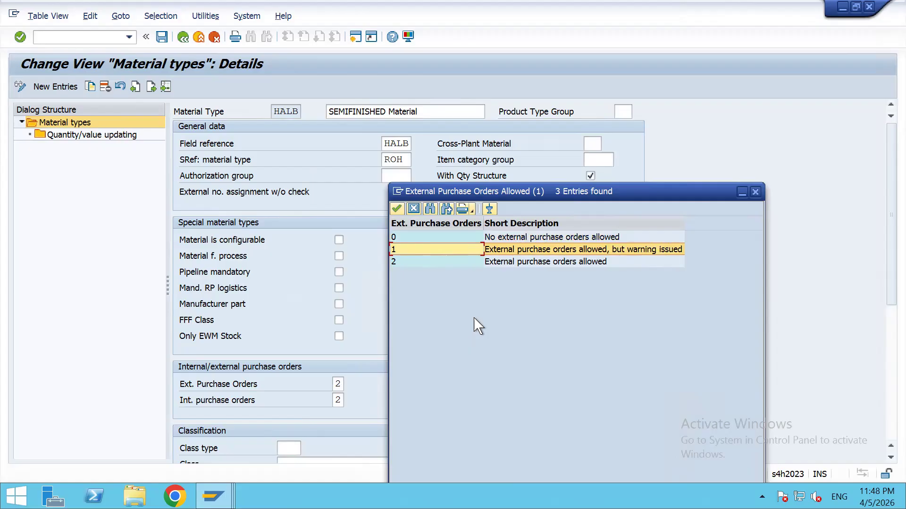
pyautogui.click(439, 262)
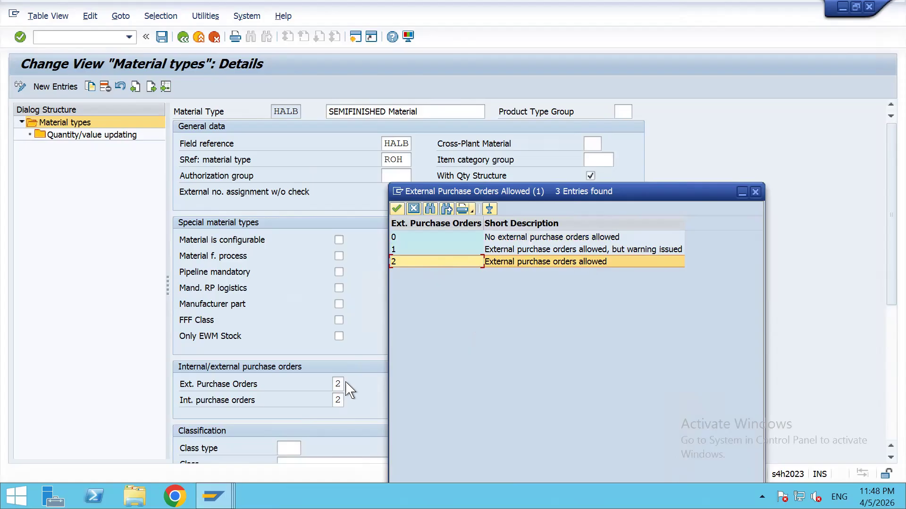
pyautogui.click(418, 209)
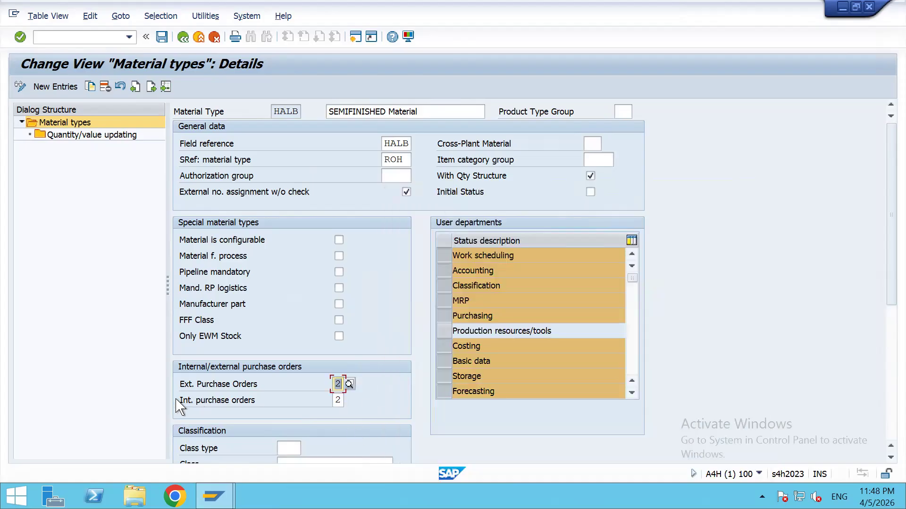
# - Examine the allowed values for HALB's internal purchase orders in an enlarged value list, closing it without a choice
pyautogui.click(344, 400)
pyautogui.click(348, 400)
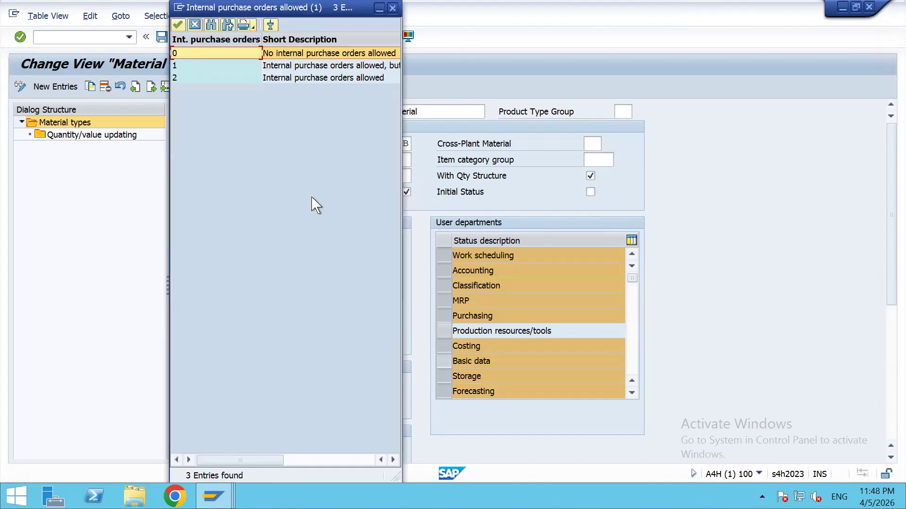
pyautogui.moveTo(238, 8); pyautogui.dragTo(527, 125)
pyautogui.moveTo(695, 255); pyautogui.dragTo(785, 273)
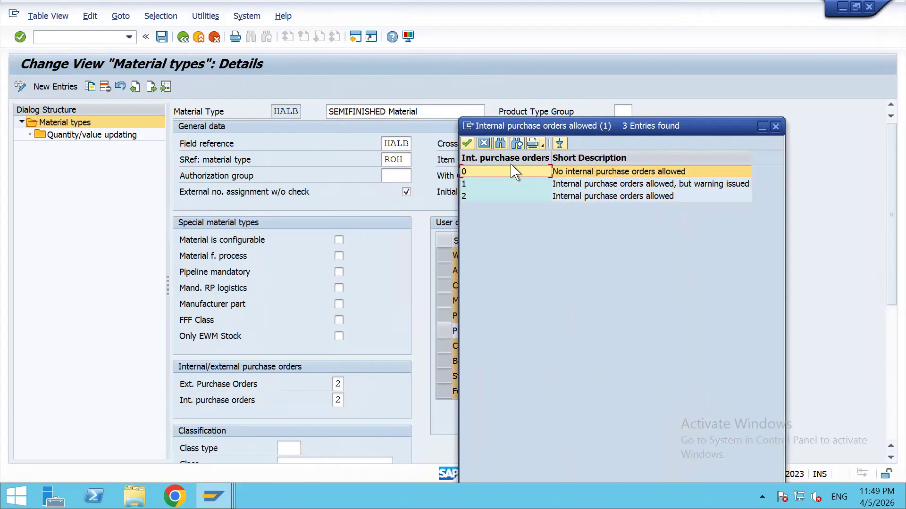
pyautogui.click(483, 144)
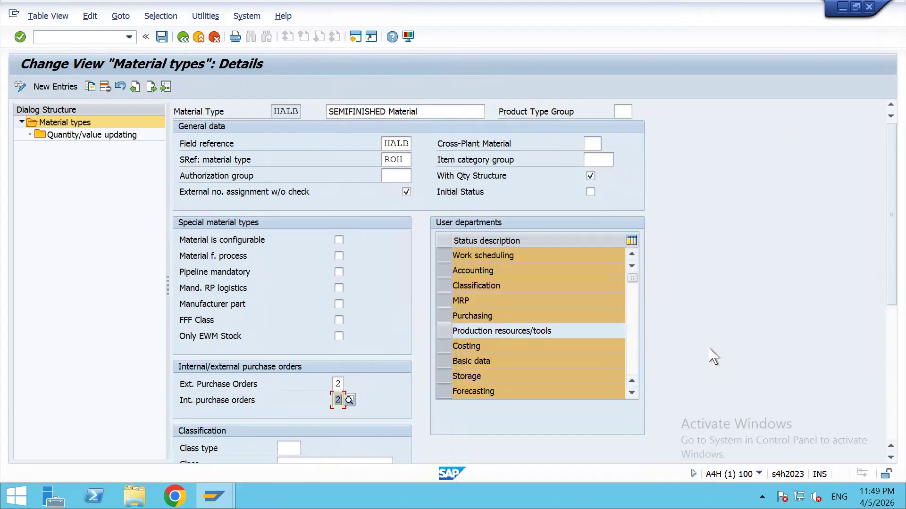
# - Examine the allowed item category groups for HALB down to NORM (Standard item), closing the value list without a choice
pyautogui.moveTo(887, 242); pyautogui.dragTo(887, 223)
pyautogui.click(598, 161)
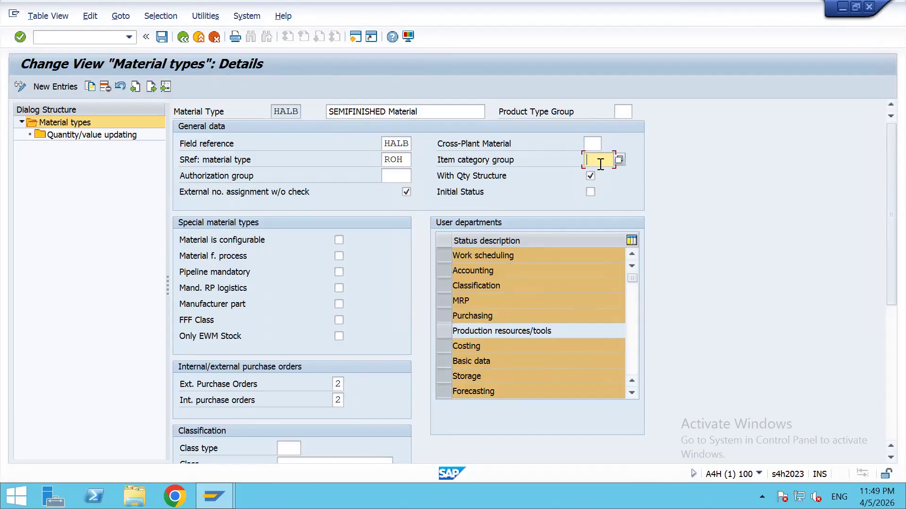
pyautogui.click(620, 160)
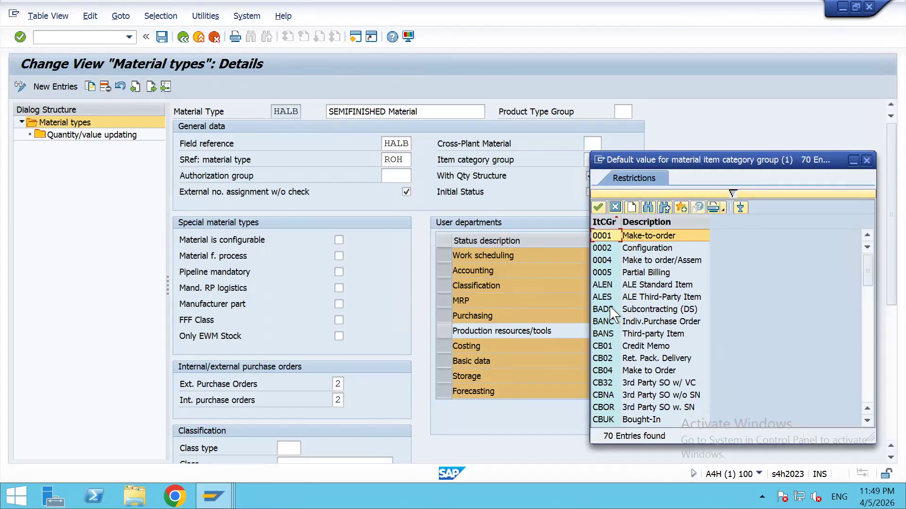
pyautogui.scroll(-1, 612, 301)
pyautogui.scroll(-3, 613, 297)
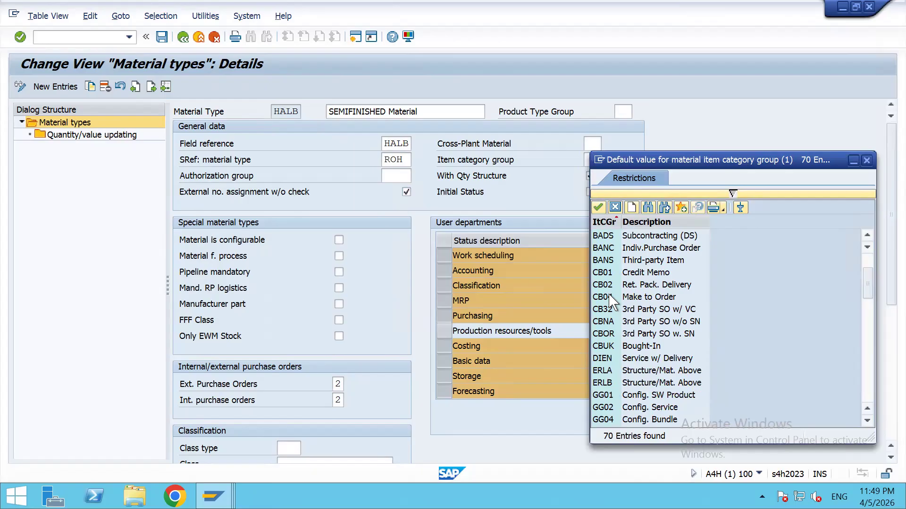
pyautogui.scroll(-3, 616, 285)
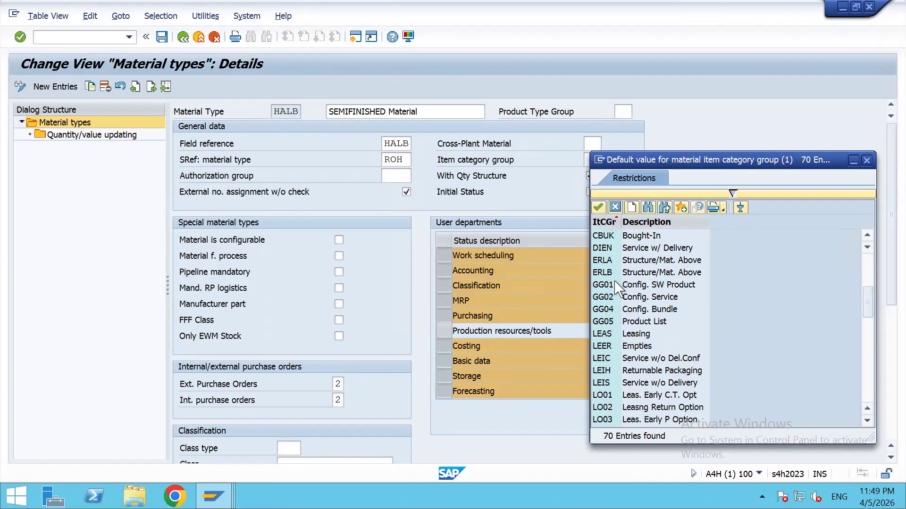
pyautogui.scroll(-3, 609, 333)
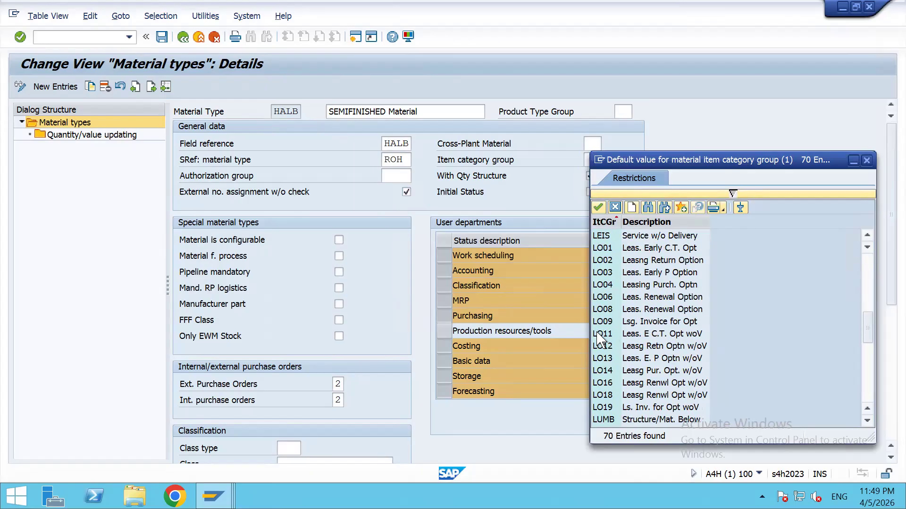
pyautogui.scroll(-1, 604, 331)
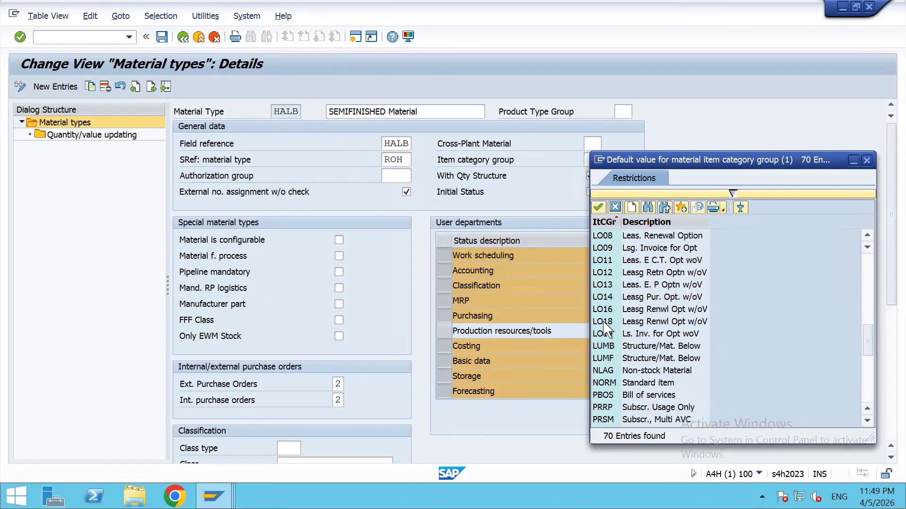
pyautogui.scroll(-1, 607, 329)
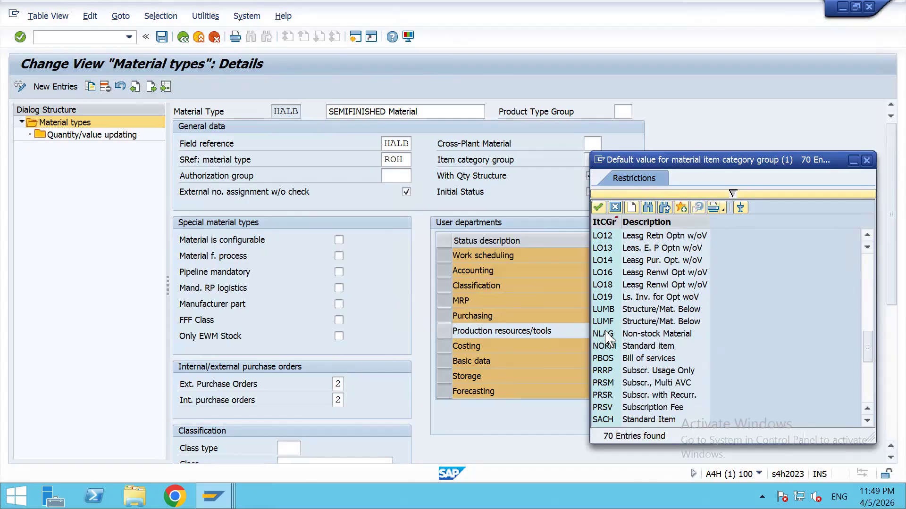
pyautogui.click(604, 347)
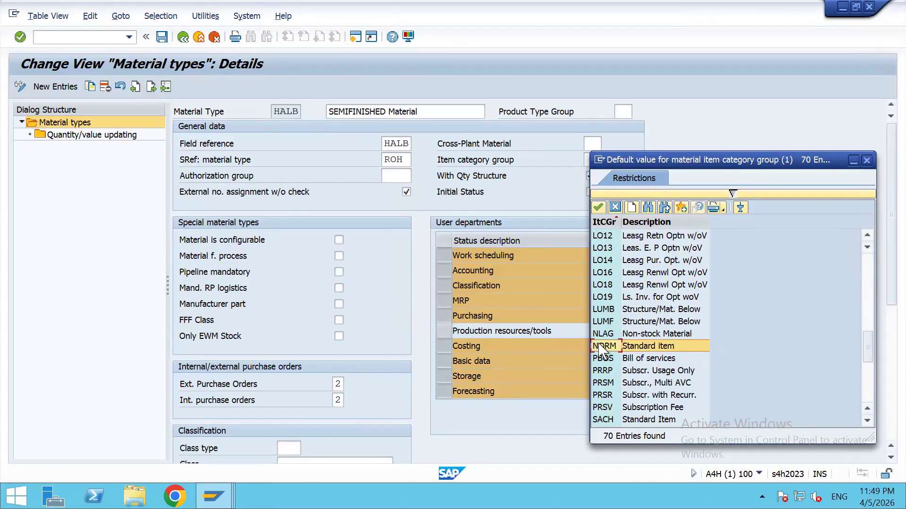
pyautogui.click(615, 208)
pyautogui.click(614, 208)
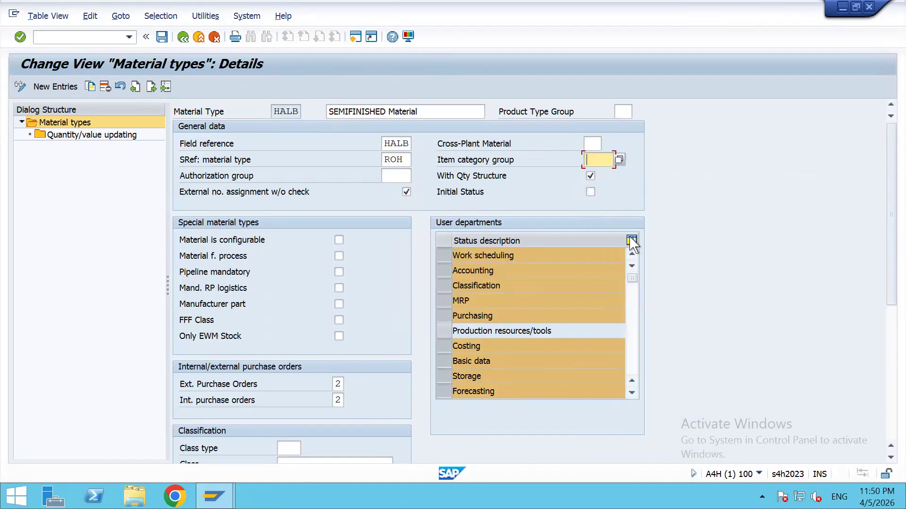
# - Examine the allowed cross-plant material statuses for HALB, closing the value list without a choice
pyautogui.click(592, 144)
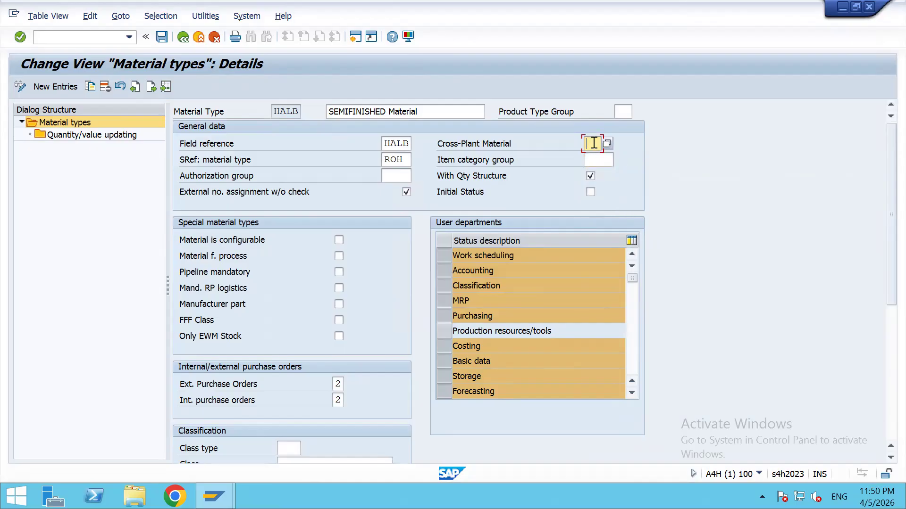
pyautogui.click(607, 143)
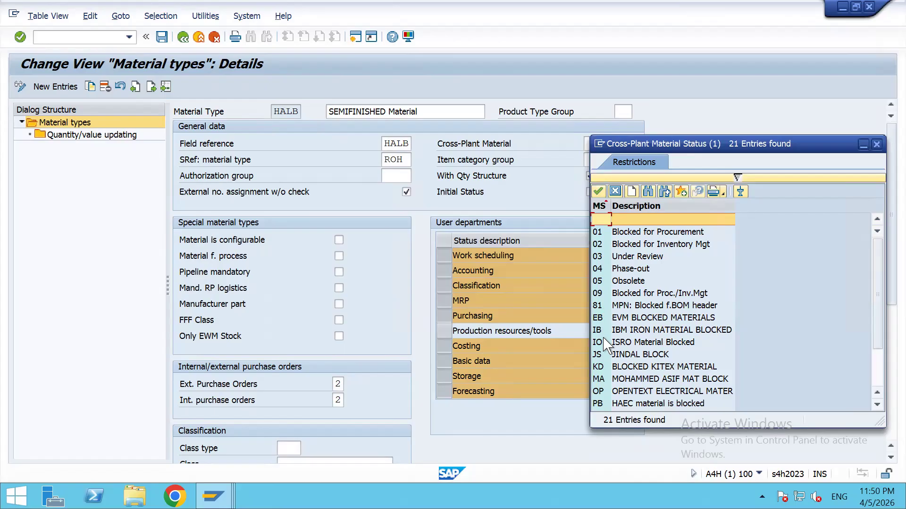
pyautogui.scroll(-2, 609, 347)
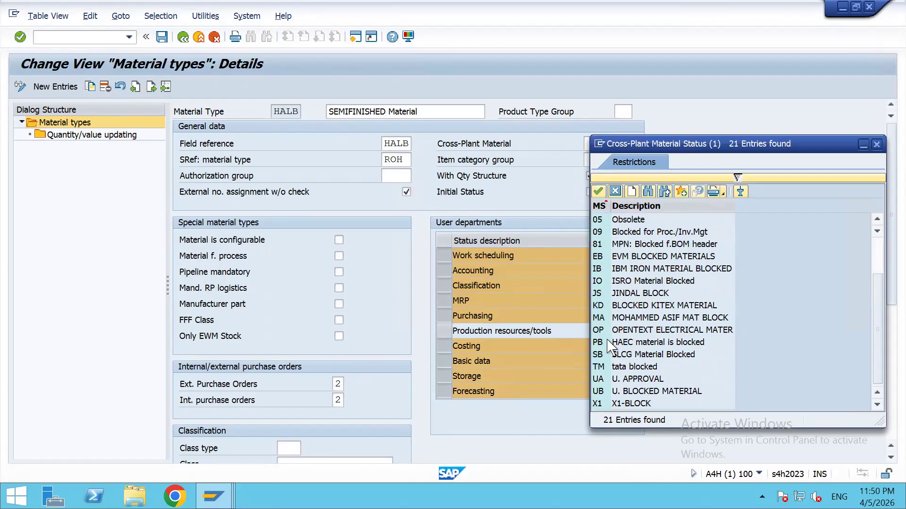
pyautogui.click(615, 191)
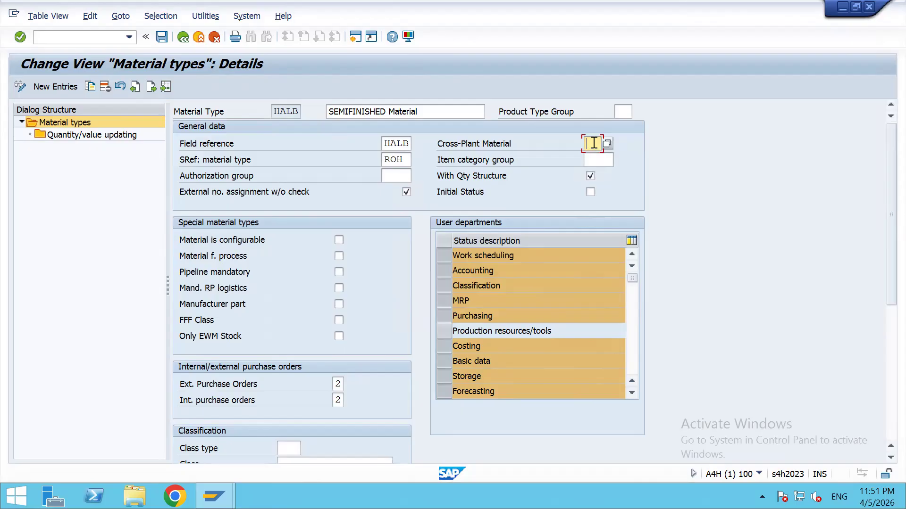
# - Review HALB's purchase order, classification, valuation and quantity/value updating settings
pyautogui.scroll(-3, 721, 312)
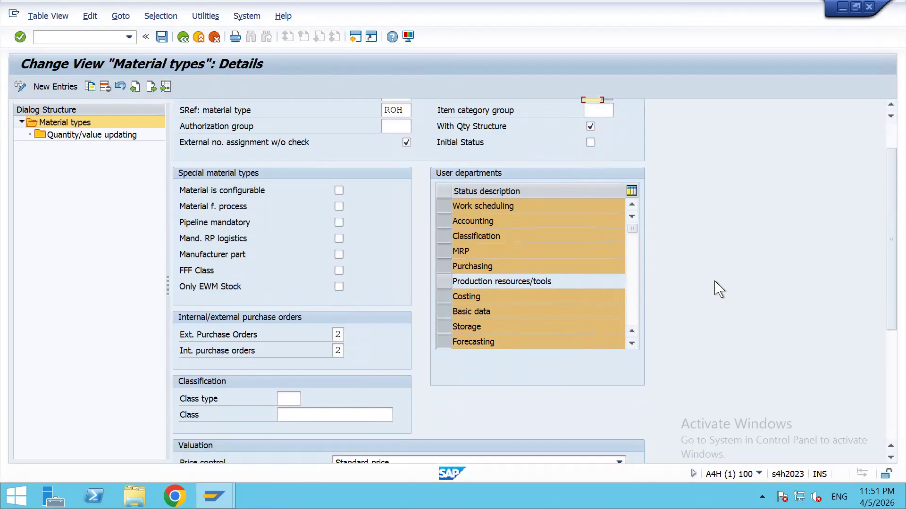
pyautogui.scroll(-2, 532, 237)
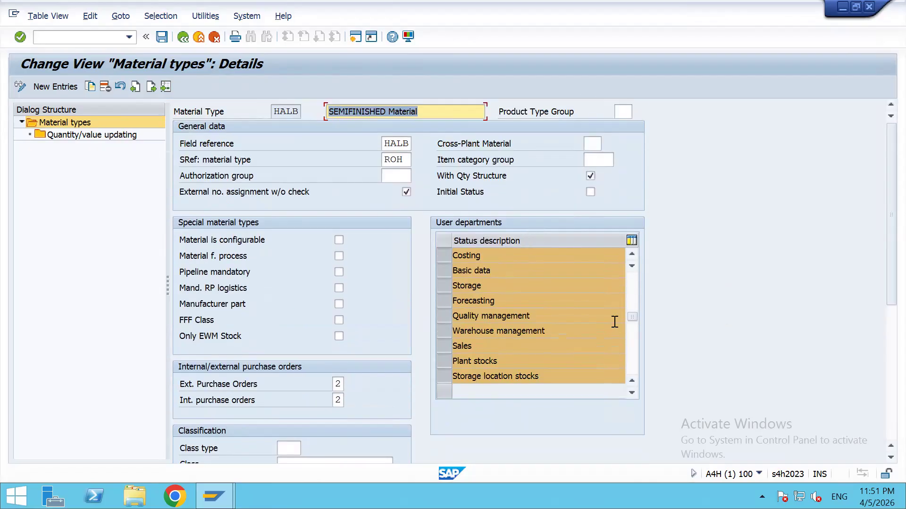
pyautogui.scroll(2, 615, 322)
pyautogui.scroll(-5, 887, 274)
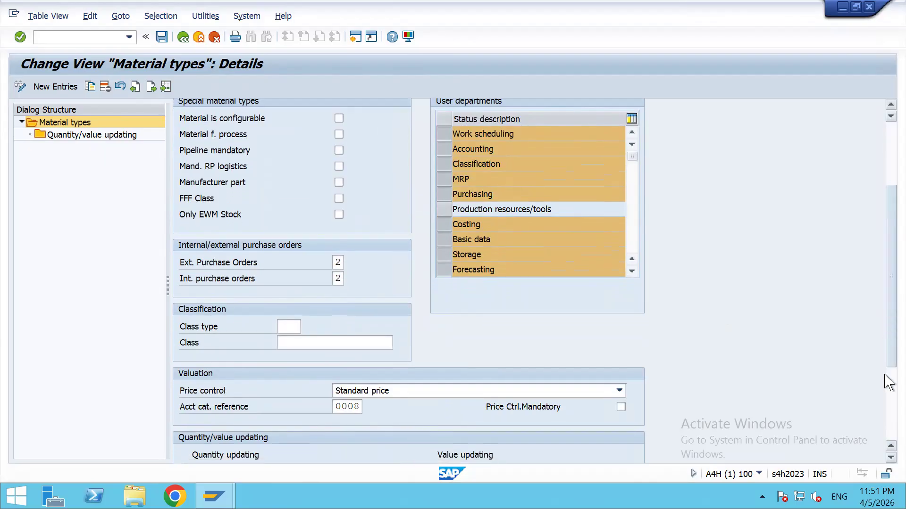
pyautogui.scroll(-3, 888, 385)
pyautogui.scroll(-1, 889, 385)
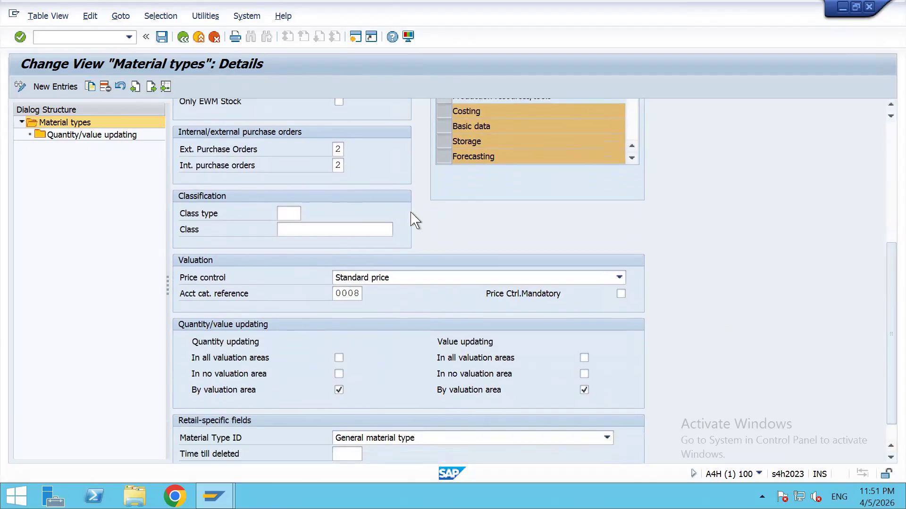
pyautogui.scroll(1, 408, 203)
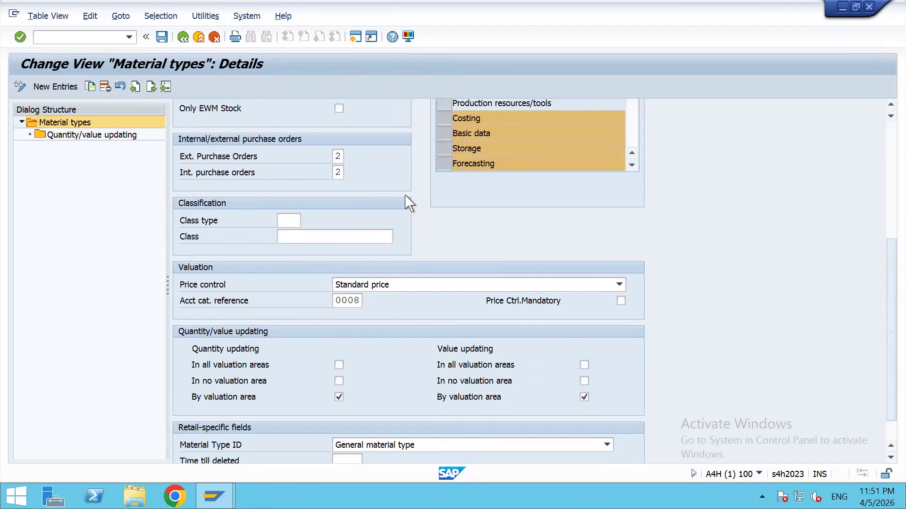
pyautogui.scroll(1, 408, 203)
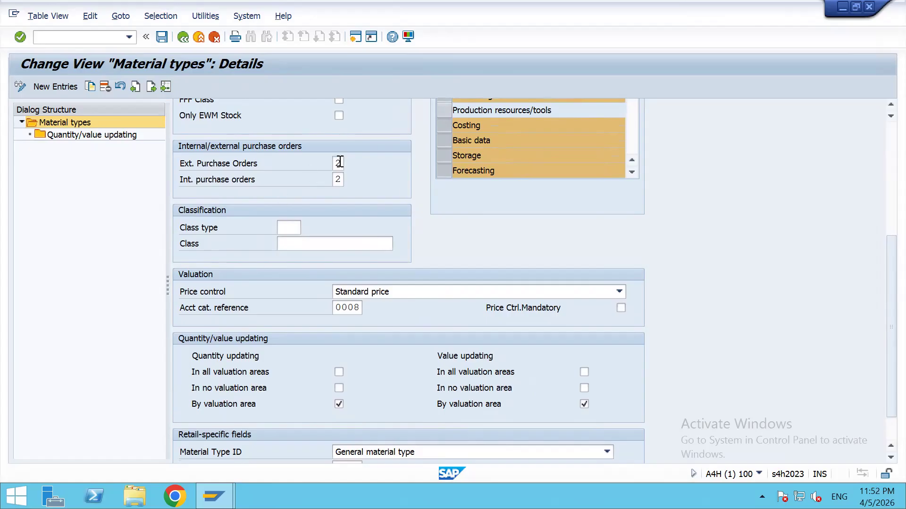
pyautogui.click(341, 180)
# - Open the allowed class types for HALB and highlight Vendor Class, Customer Class, Batch and Release Strategy one after another
pyautogui.click(288, 228)
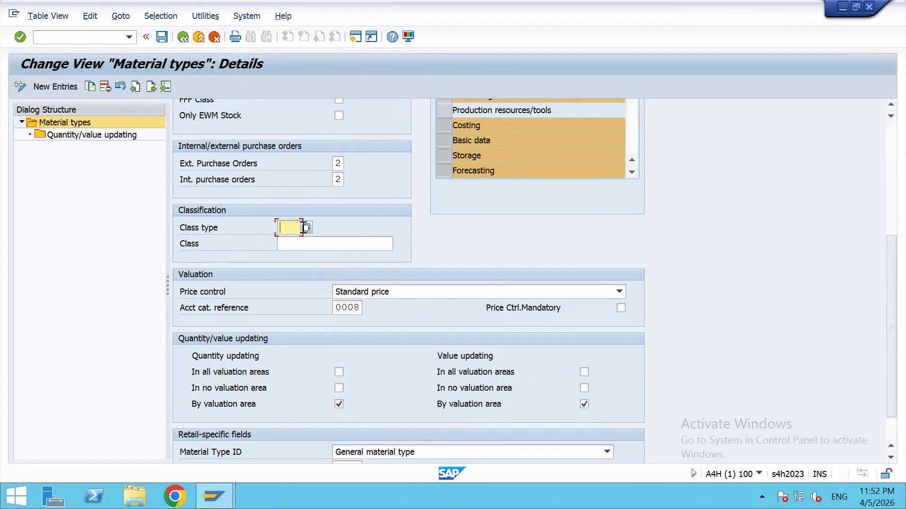
pyautogui.click(307, 228)
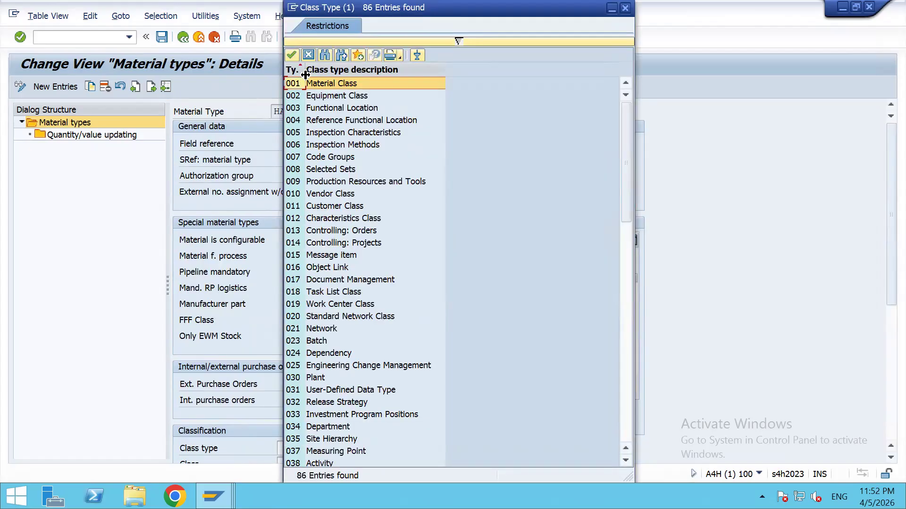
pyautogui.moveTo(306, 74); pyautogui.dragTo(308, 74)
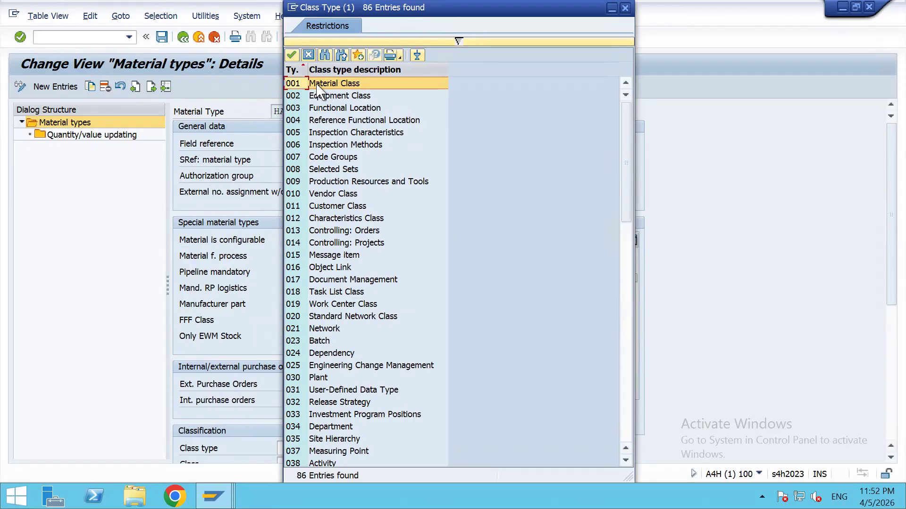
pyautogui.click(296, 194)
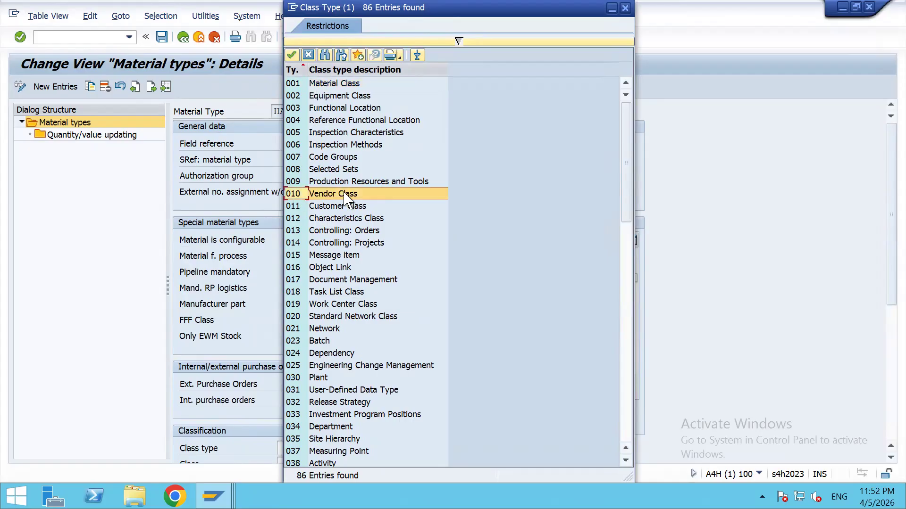
pyautogui.click(302, 206)
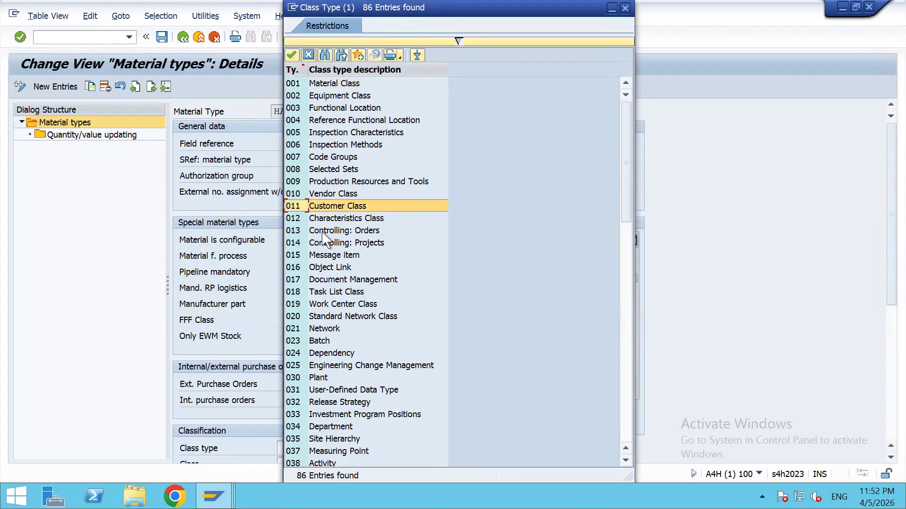
pyautogui.click(299, 343)
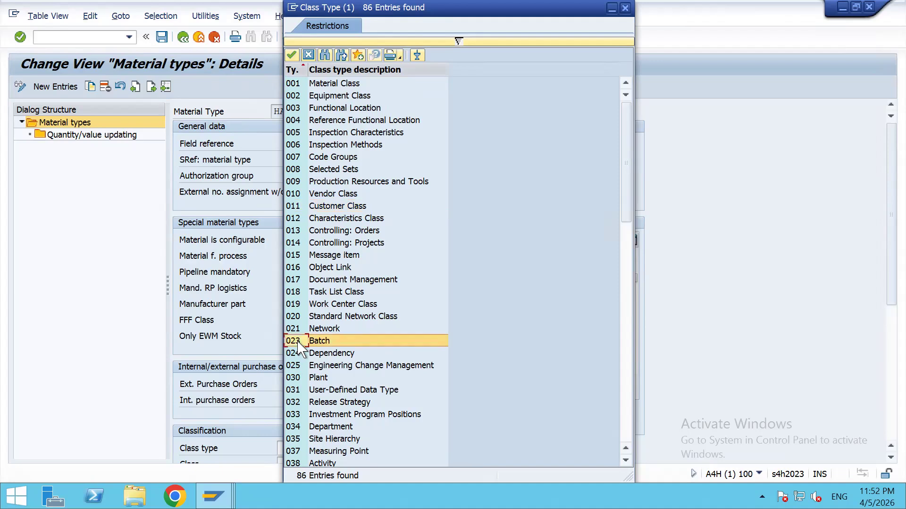
pyautogui.click(297, 403)
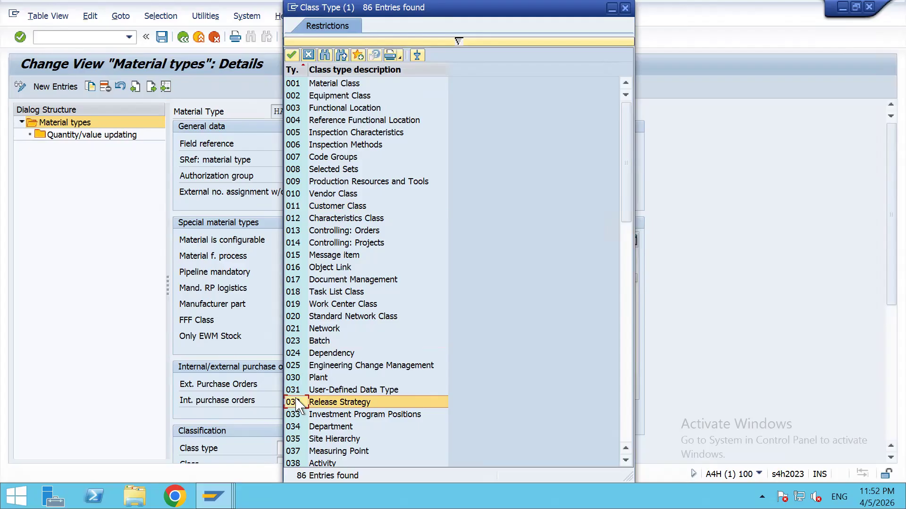
# - Examine the allowed class types for HALB around Release Strategy, from Material Class down to Maintenance Plans
pyautogui.scroll(-7, 396, 384)
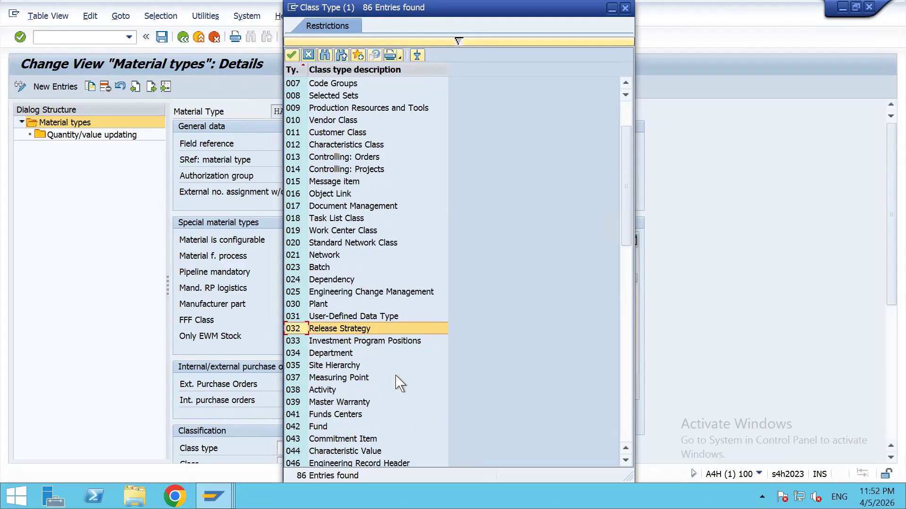
pyautogui.scroll(-2, 401, 379)
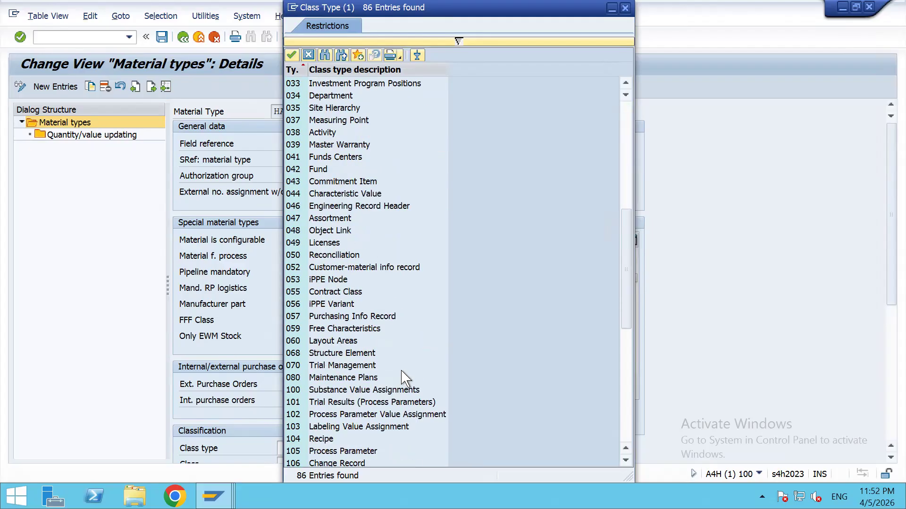
pyautogui.scroll(5, 403, 377)
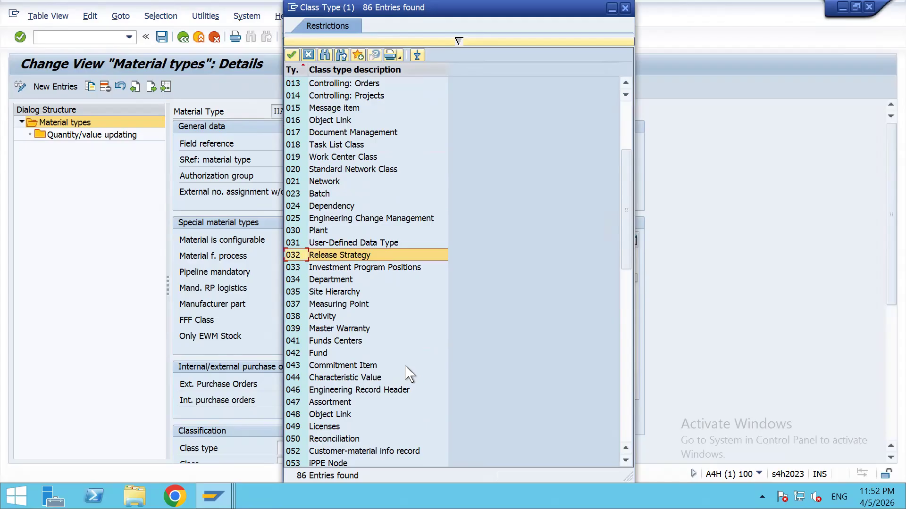
pyautogui.scroll(3, 410, 372)
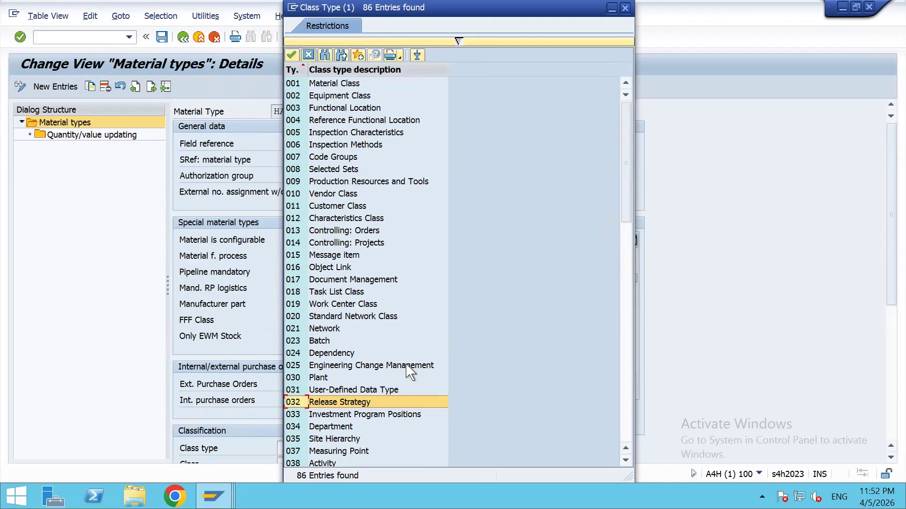
pyautogui.scroll(-1, 410, 373)
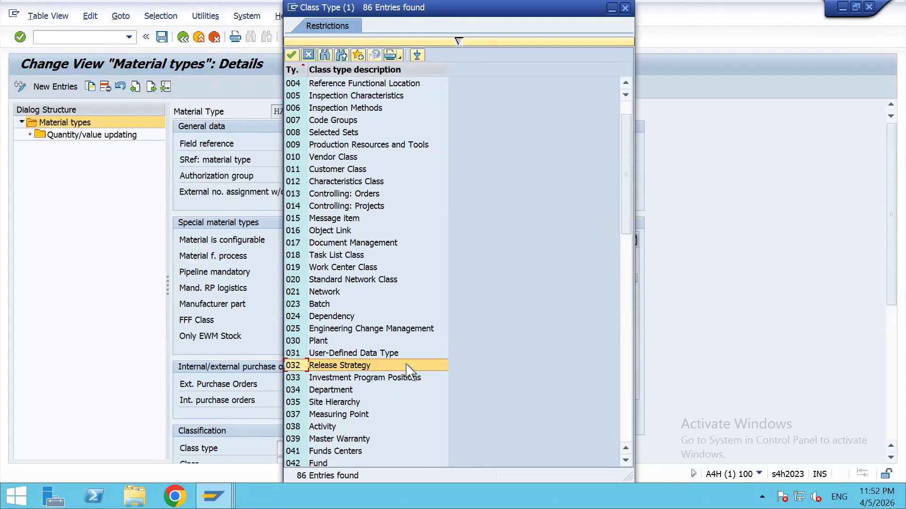
pyautogui.scroll(-1, 409, 373)
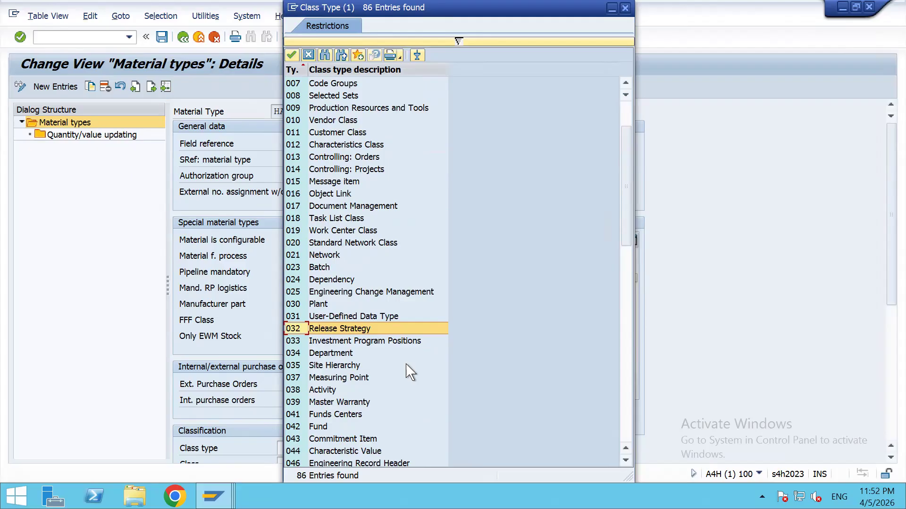
pyautogui.scroll(2, 409, 373)
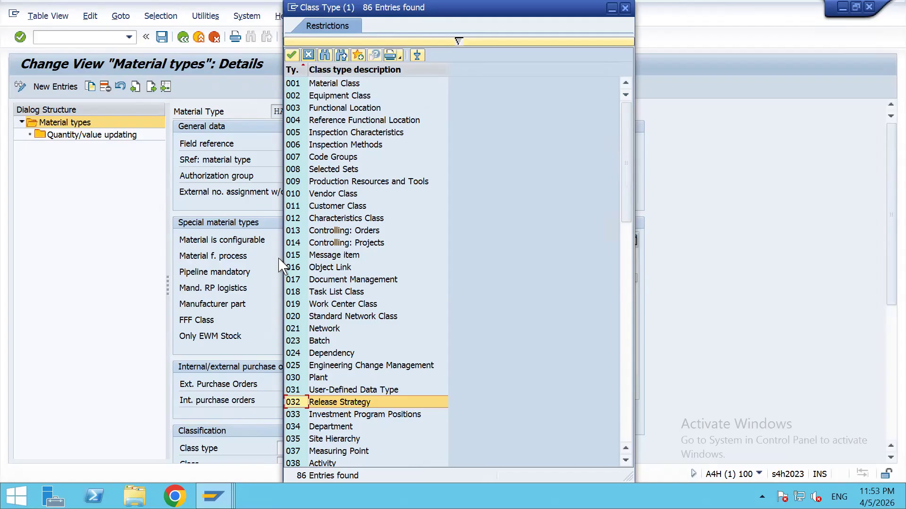
pyautogui.scroll(-4, 386, 285)
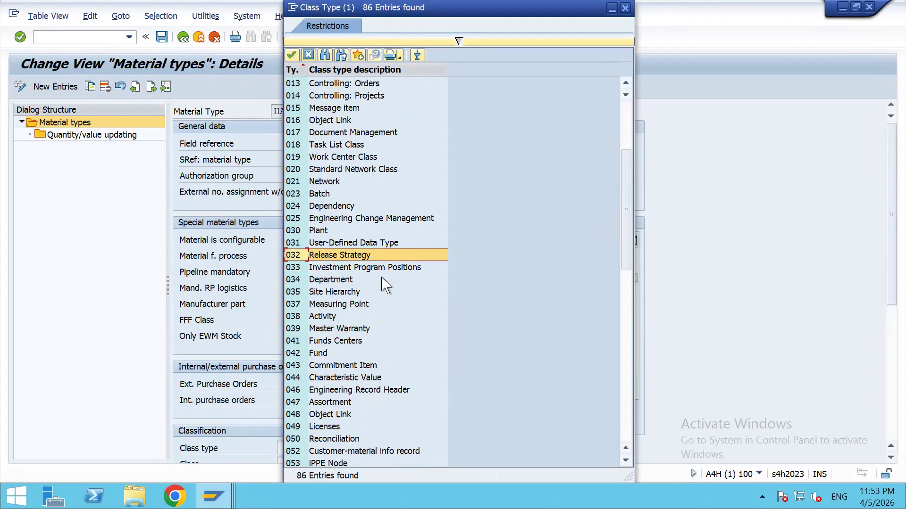
pyautogui.scroll(-1, 386, 286)
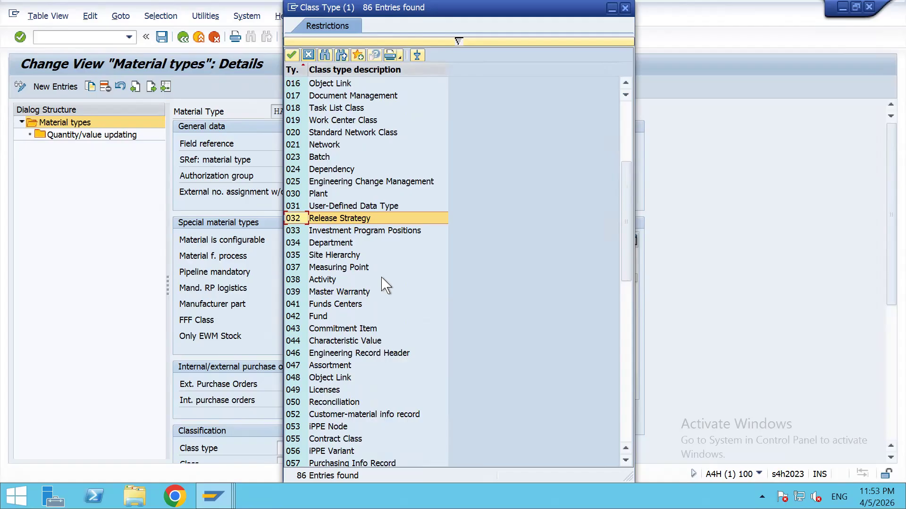
pyautogui.scroll(-1, 385, 285)
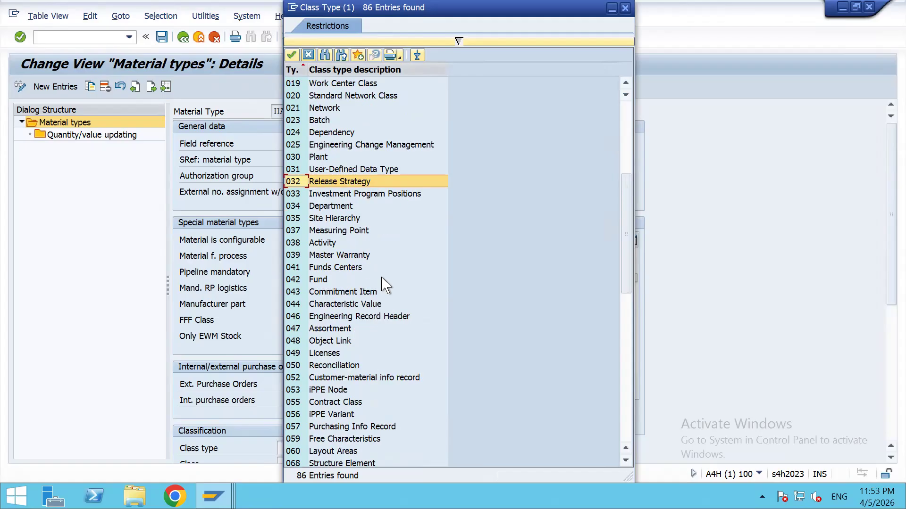
pyautogui.scroll(-1, 386, 285)
pyautogui.scroll(3, 386, 283)
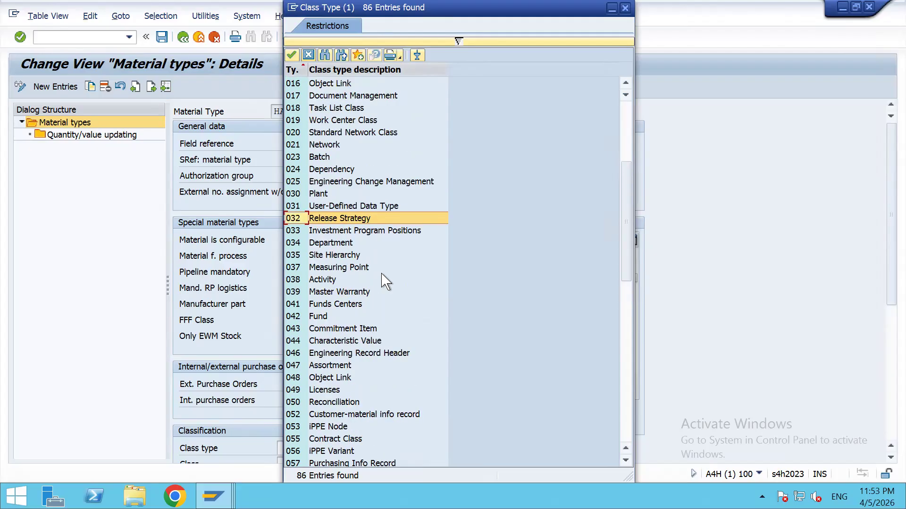
pyautogui.scroll(-1, 386, 282)
pyautogui.moveTo(308, 70)
pyautogui.mouseDown()
pyautogui.moveTo(318, 69)
pyautogui.moveTo(310, 70)
pyautogui.mouseUp()
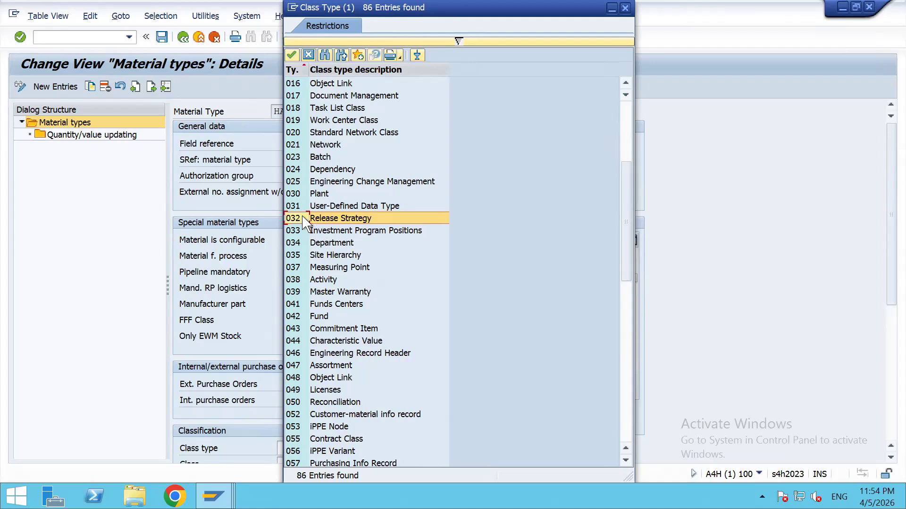
# - Look through the remaining class types down to Supplier Classification, closing the value list without a choice
pyautogui.scroll(-3, 334, 283)
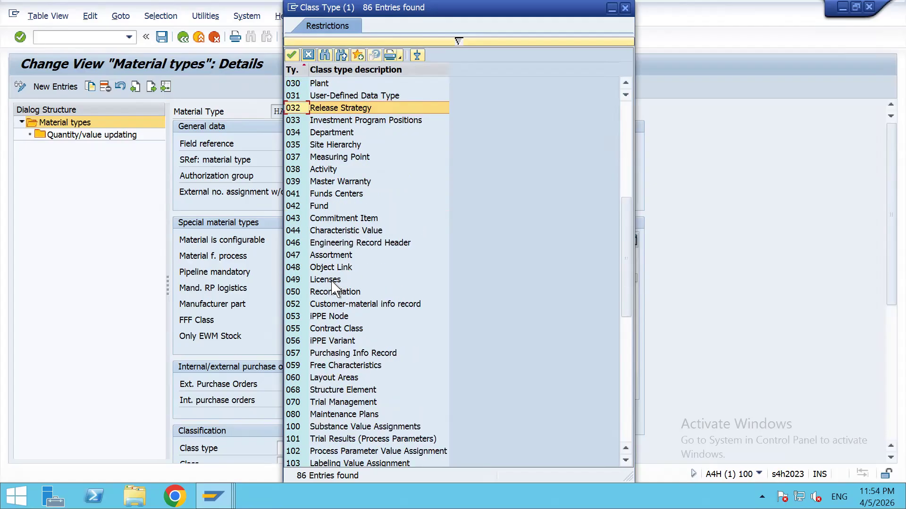
pyautogui.scroll(-10, 333, 283)
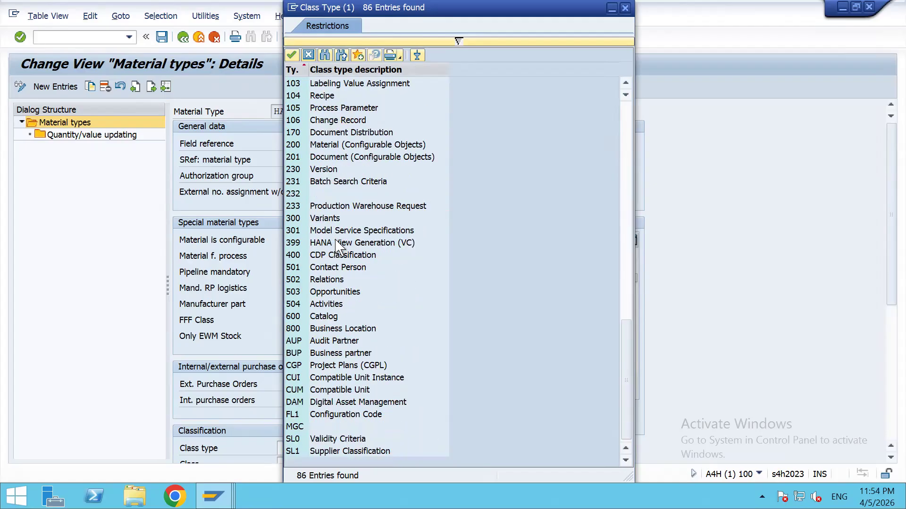
pyautogui.scroll(4, 338, 246)
pyautogui.scroll(10, 338, 245)
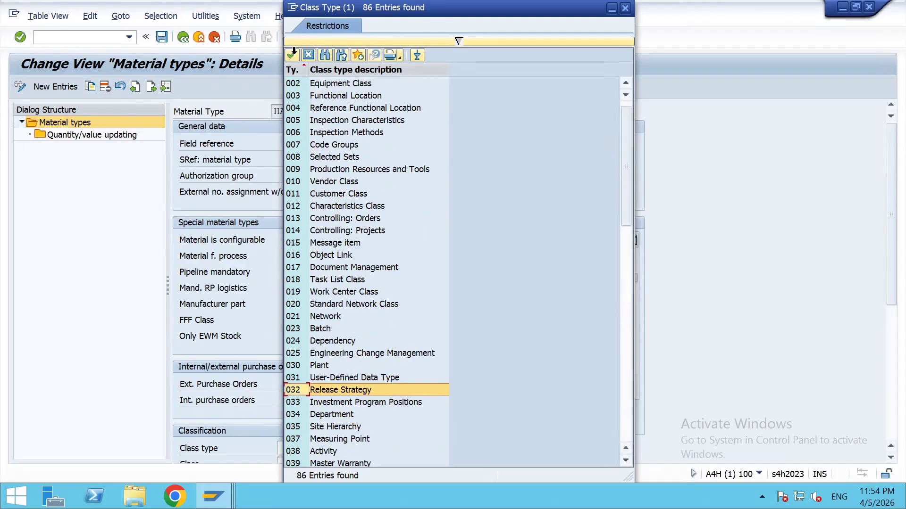
pyautogui.click(308, 55)
# - Open HALB's class value help and search by keyword for the classes of class type 001
pyautogui.scroll(-2, 262, 339)
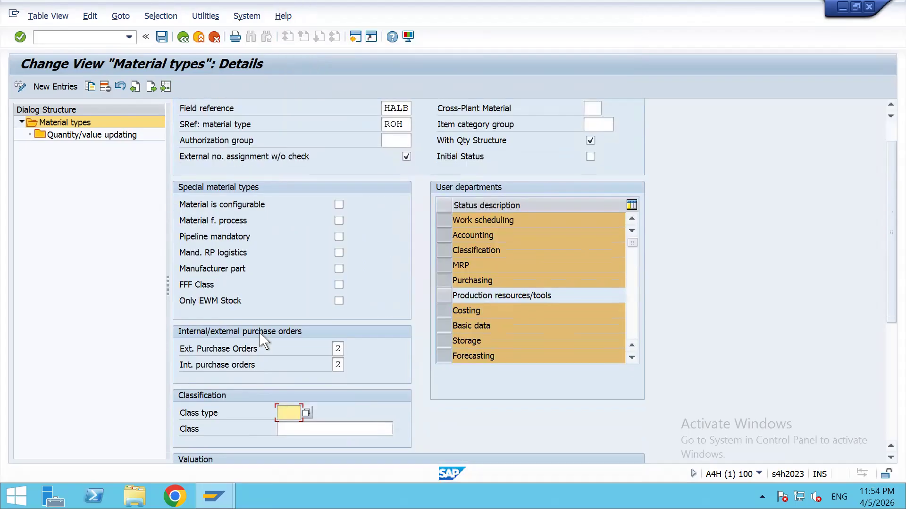
pyautogui.scroll(-1, 307, 383)
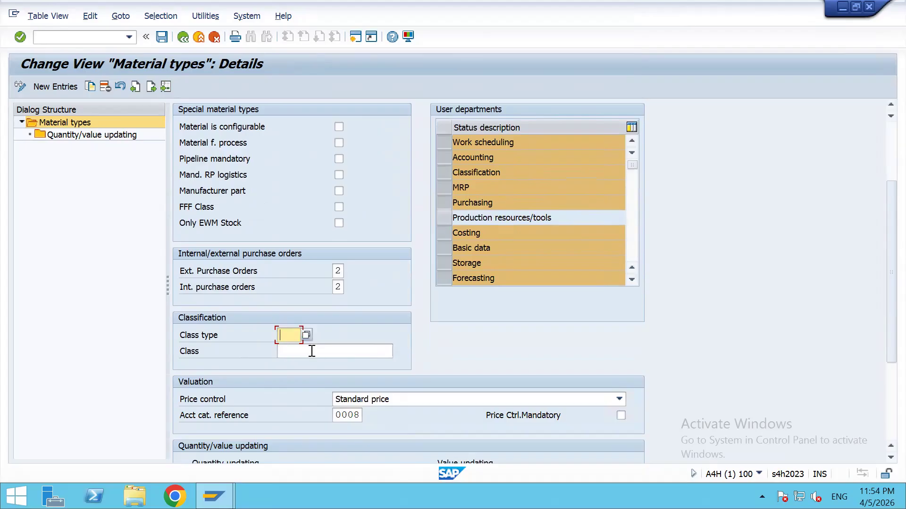
pyautogui.click(312, 352)
pyautogui.click(399, 351)
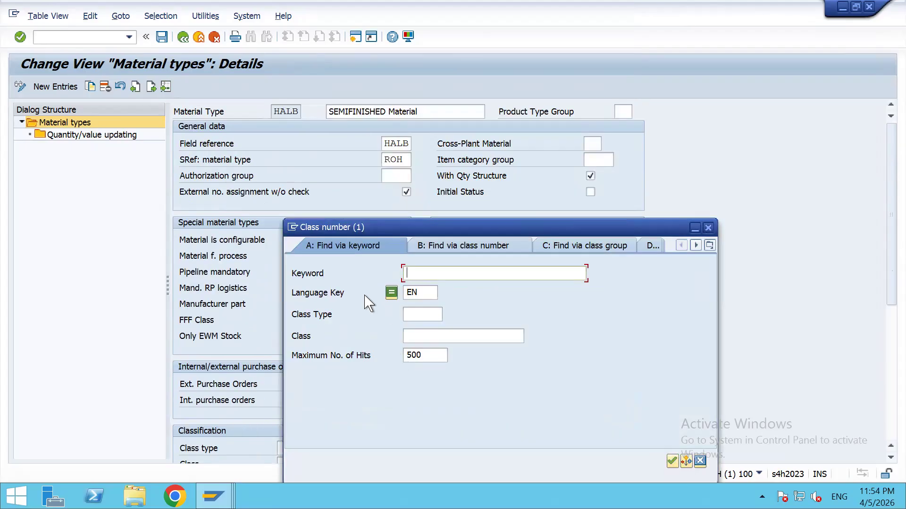
pyautogui.click(434, 315)
pyautogui.write('001')
pyautogui.press('Return')
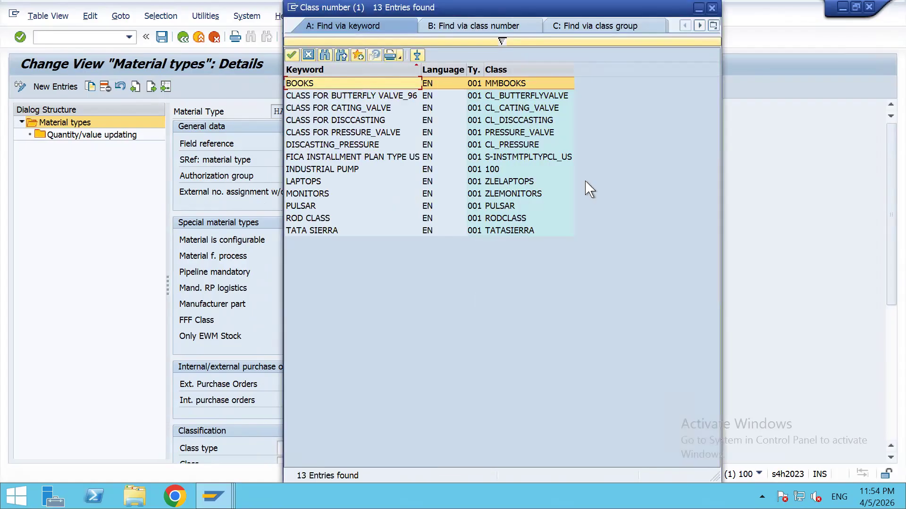
# - Sort the found classes by class name in descending and then ascending order, closing the list without a choice
pyautogui.click(519, 69)
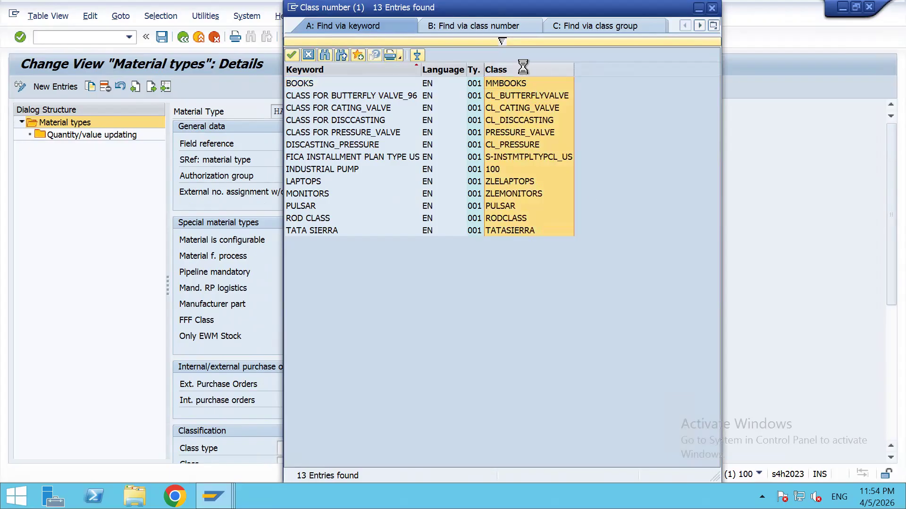
pyautogui.click(519, 68)
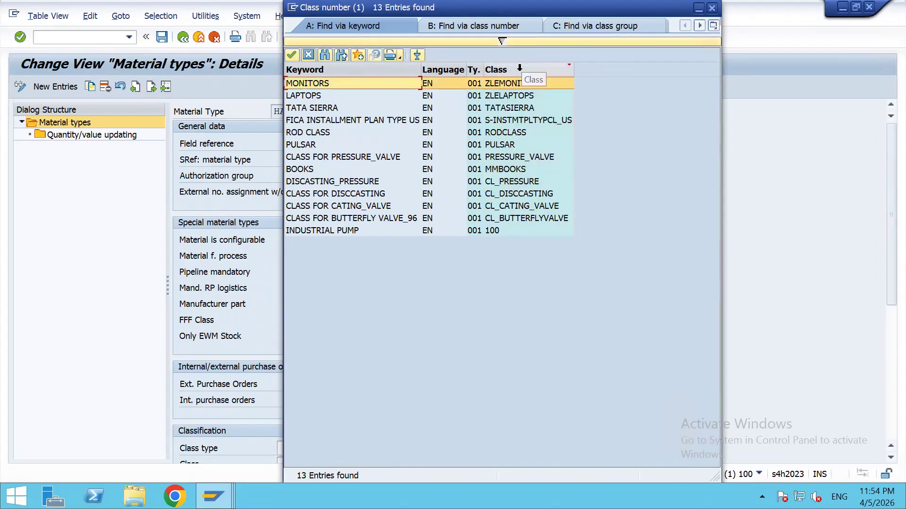
pyautogui.click(519, 68)
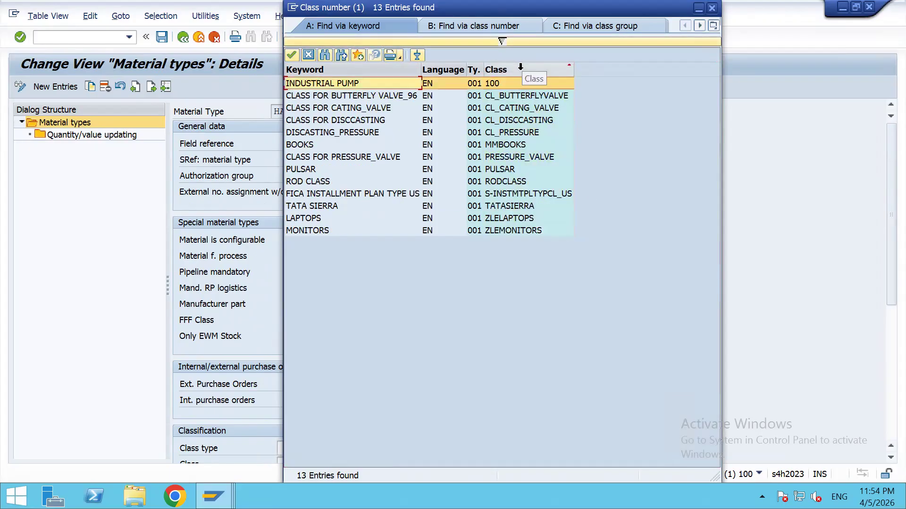
pyautogui.click(308, 55)
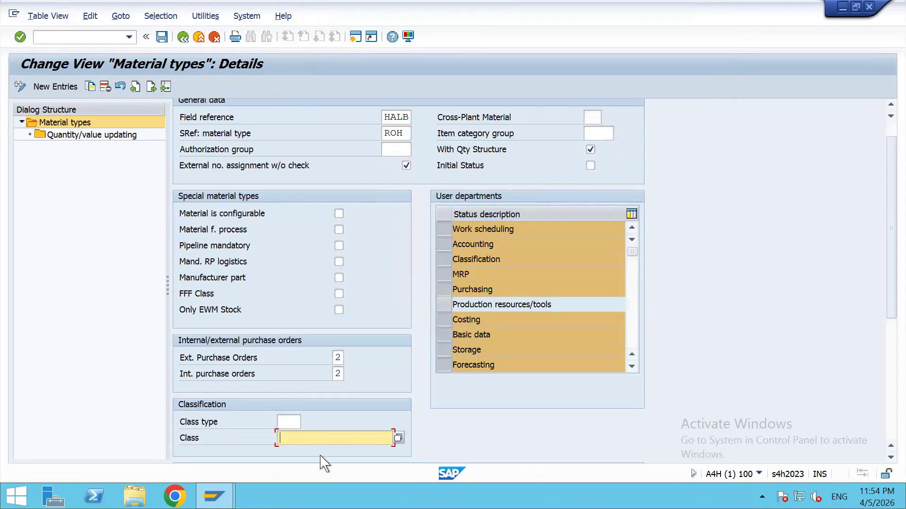
# - Search HALB's class value help for classes of class type 032 and examine them, closing the list without a choice
pyautogui.click(398, 438)
pyautogui.click(425, 314)
pyautogui.write('001')
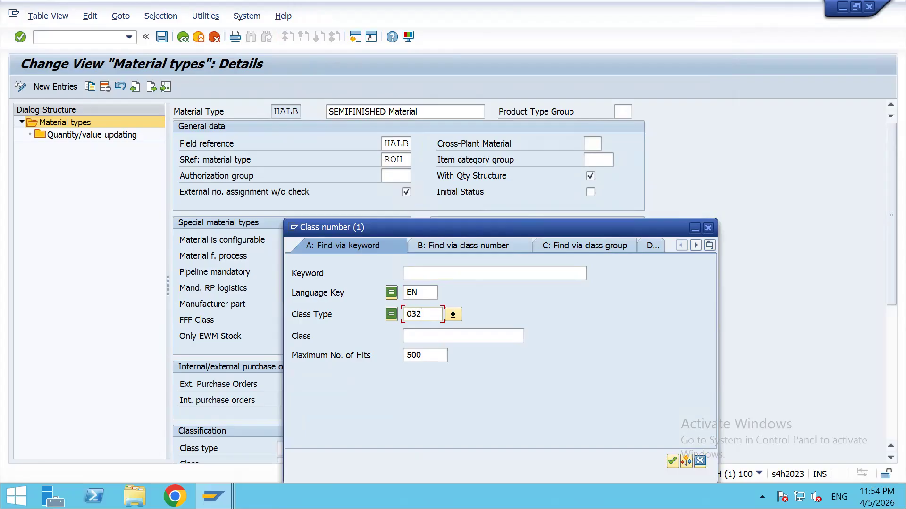
pyautogui.press('Return')
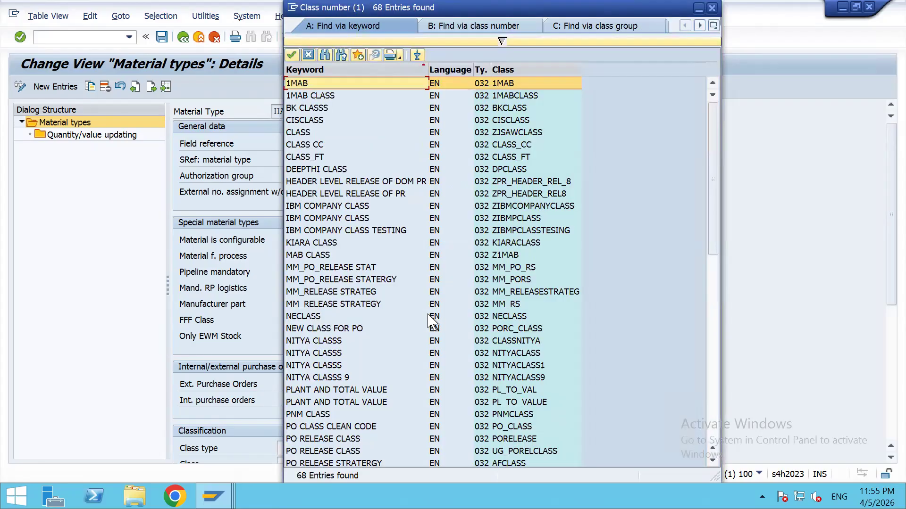
pyautogui.scroll(-9, 377, 144)
pyautogui.scroll(-2, 377, 144)
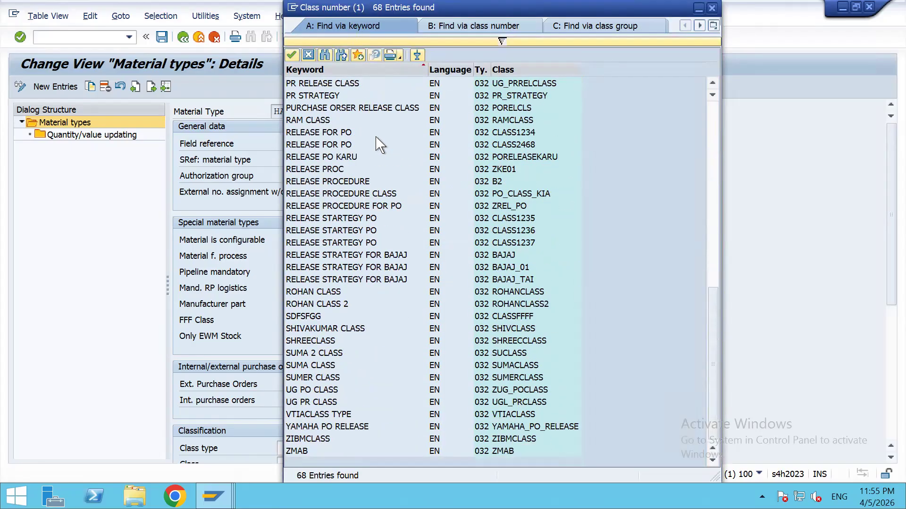
pyautogui.click(308, 55)
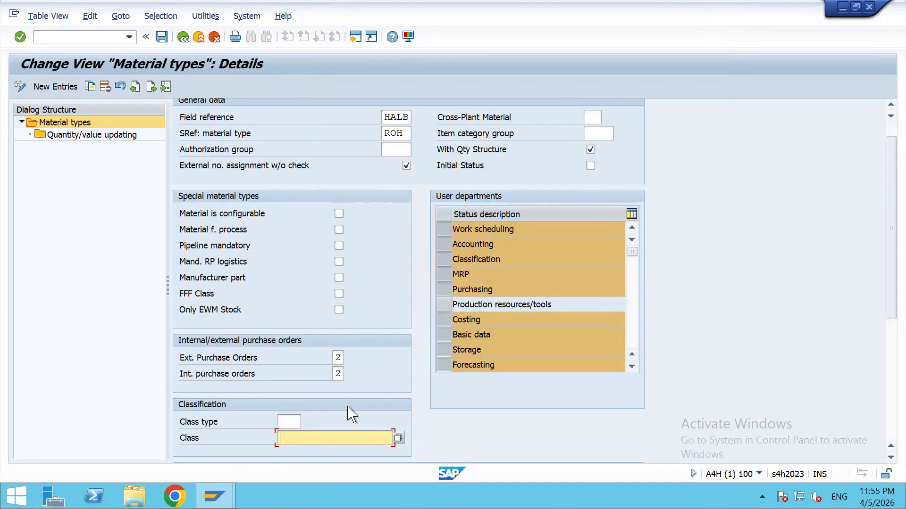
# - Set HALB's price control to Moving average price/periodic unit price, temporarily enabling Price Ctrl.Mandatory and clearing it again
pyautogui.scroll(-3, 356, 370)
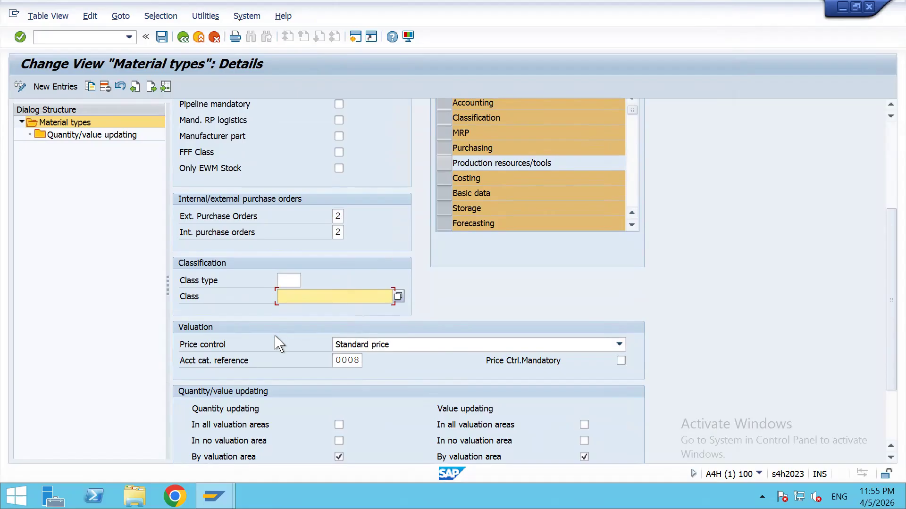
pyautogui.click(473, 346)
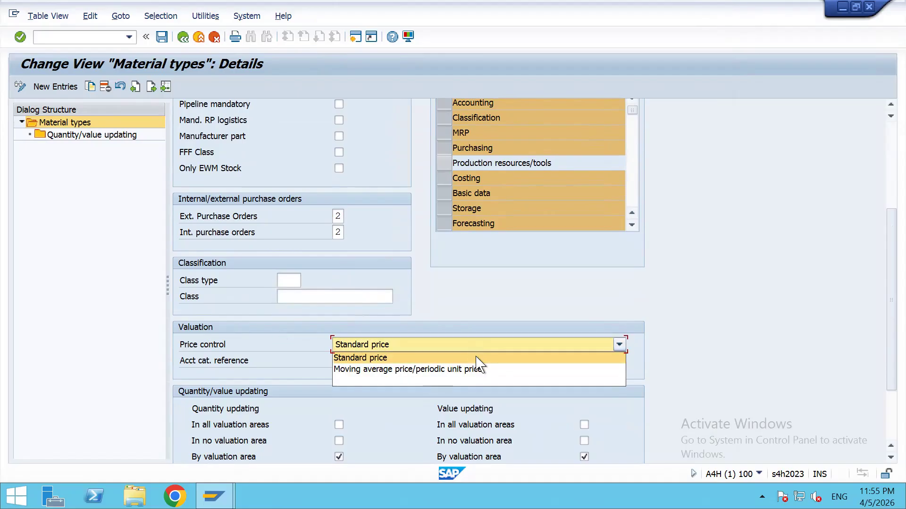
pyautogui.click(489, 380)
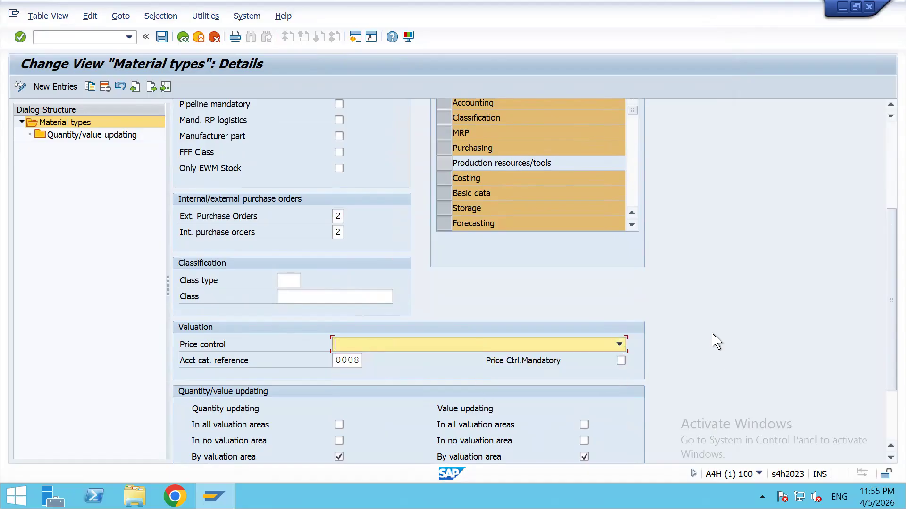
pyautogui.click(349, 362)
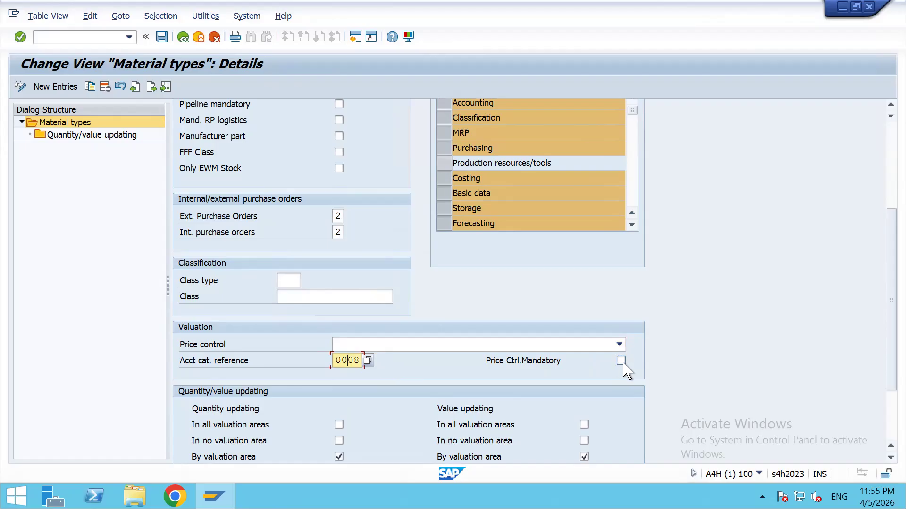
pyautogui.click(618, 345)
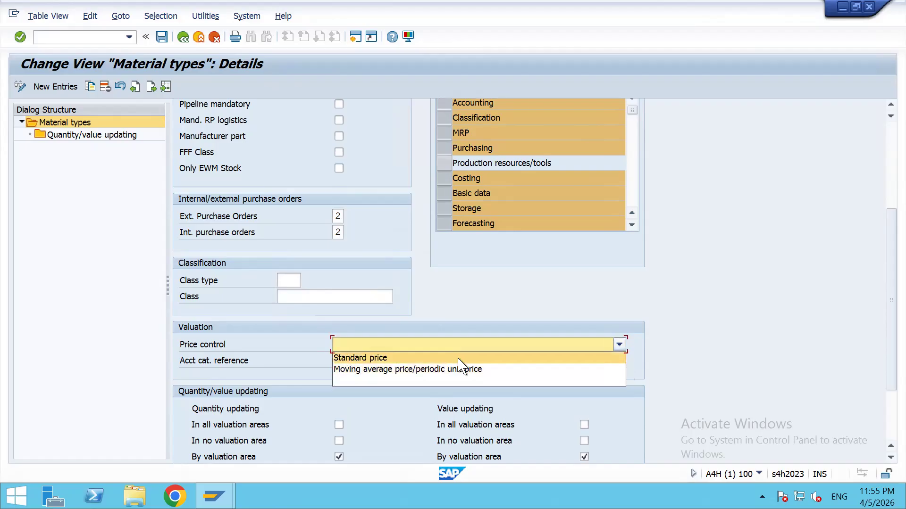
pyautogui.click(478, 371)
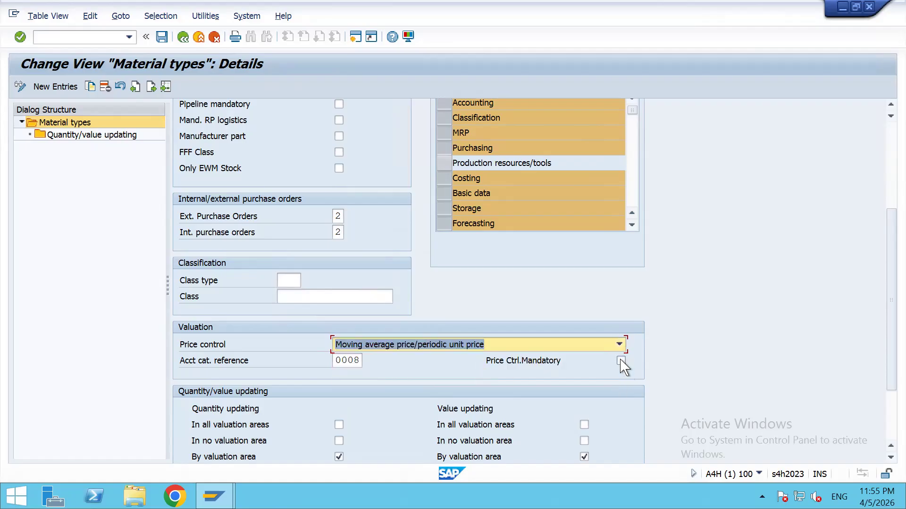
pyautogui.click(621, 361)
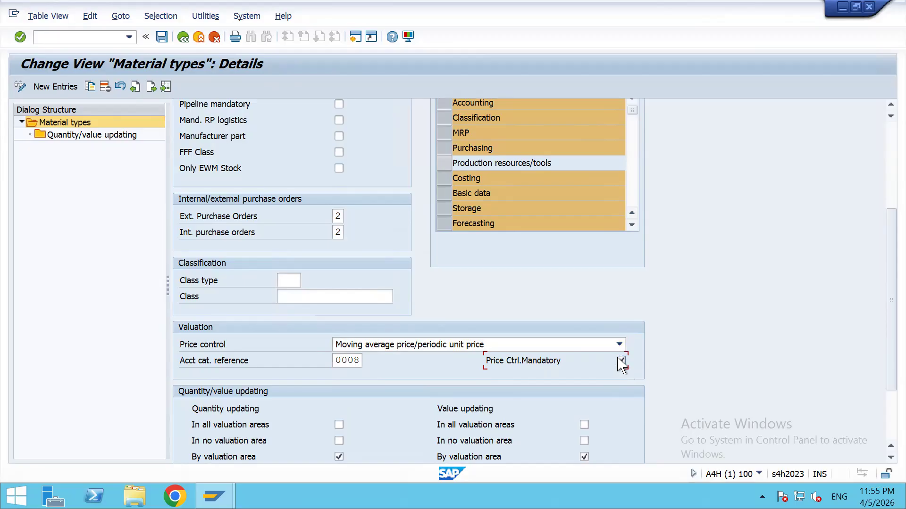
pyautogui.click(359, 361)
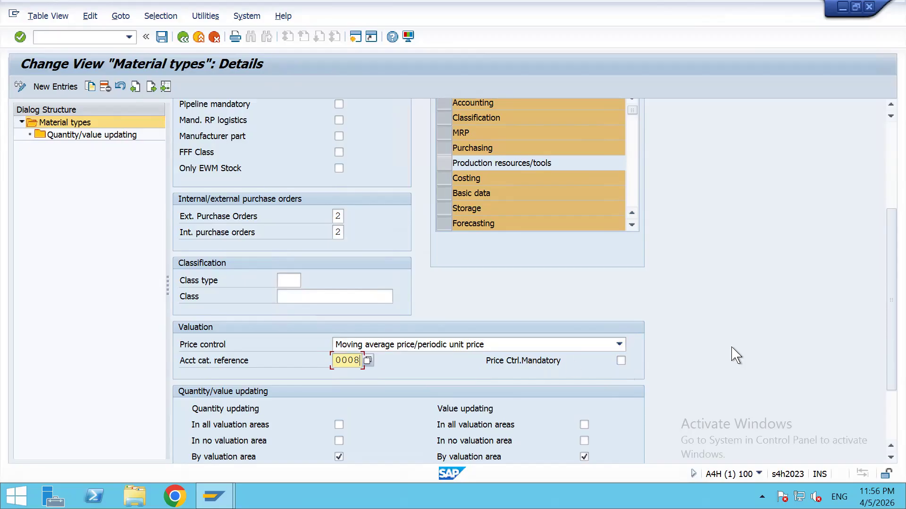
# - Enable Price Ctrl.Mandatory in HALB's valuation settings and clear it again
pyautogui.click(621, 361)
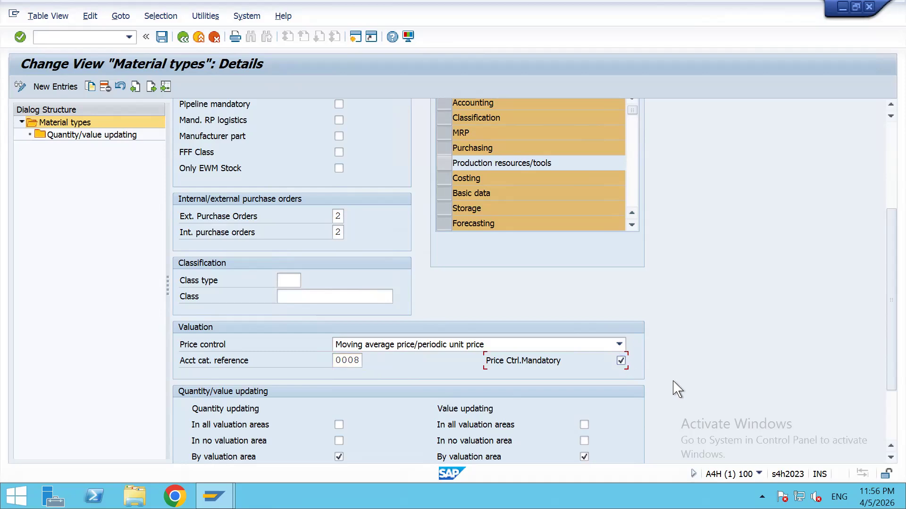
pyautogui.click(620, 359)
pyautogui.click(338, 360)
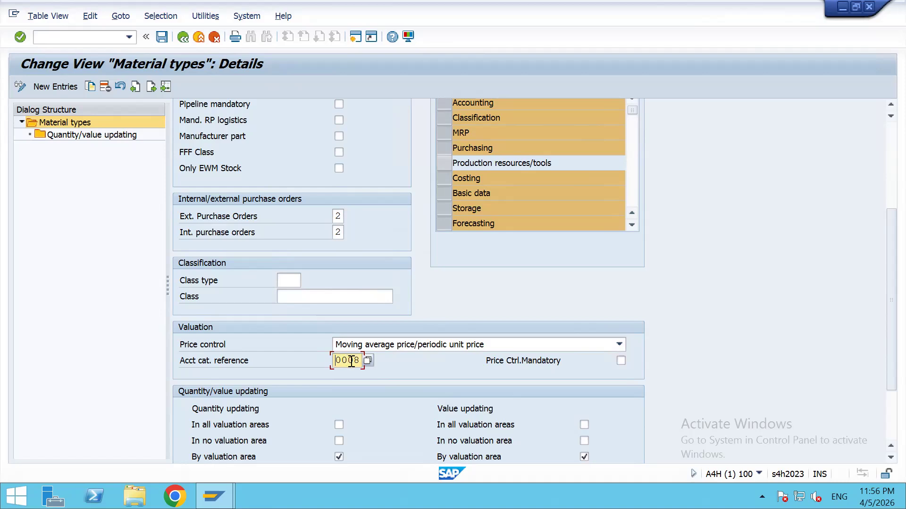
# - Enable HALB's quantity updating in no valuation area and clear it again
pyautogui.scroll(-1, 353, 365)
pyautogui.scroll(-1, 353, 369)
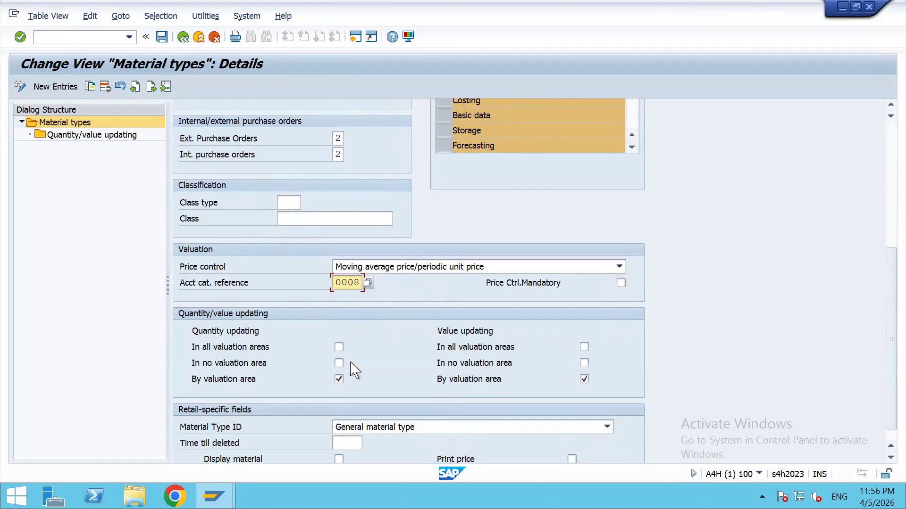
pyautogui.scroll(-1, 353, 370)
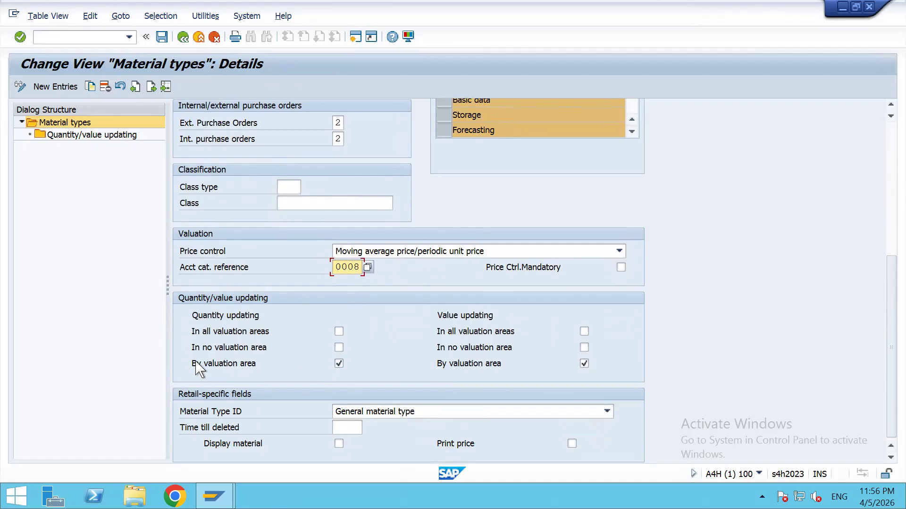
pyautogui.click(342, 348)
pyautogui.click(340, 348)
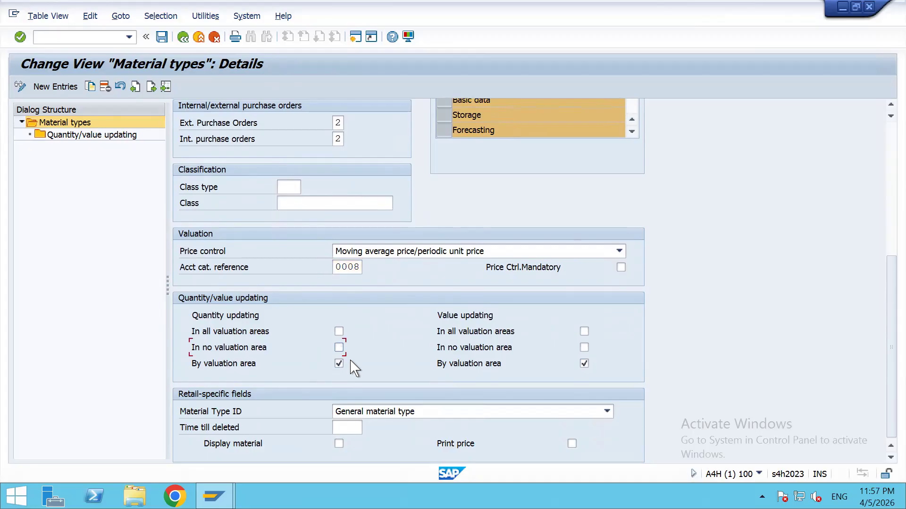
pyautogui.click(193, 366)
pyautogui.click(193, 366)
# - Examine the Material Type ID options and the Time till deleted field in HALB's retail-specific settings, keeping General material type
pyautogui.click(443, 415)
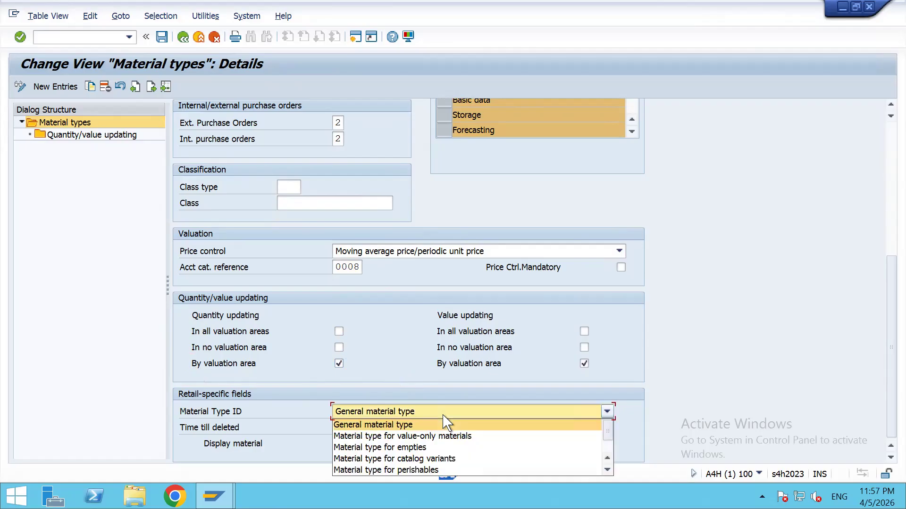
pyautogui.click(671, 413)
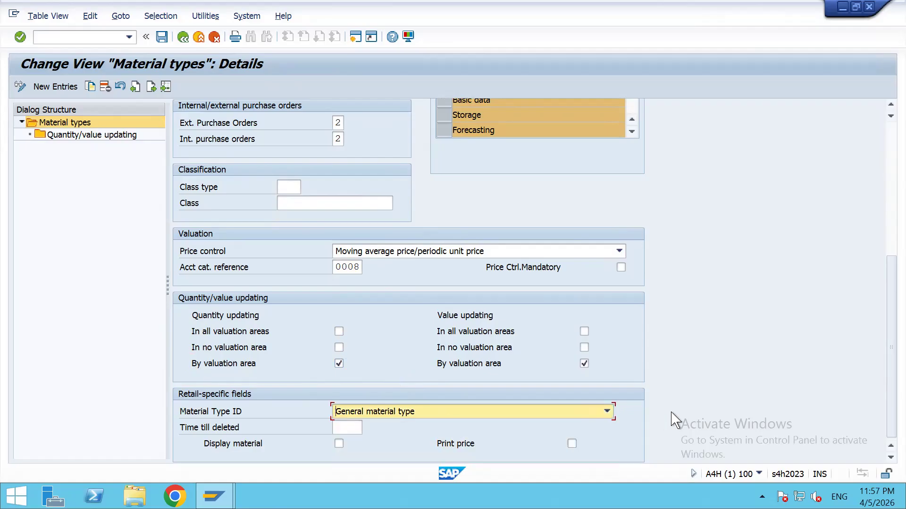
pyautogui.click(354, 428)
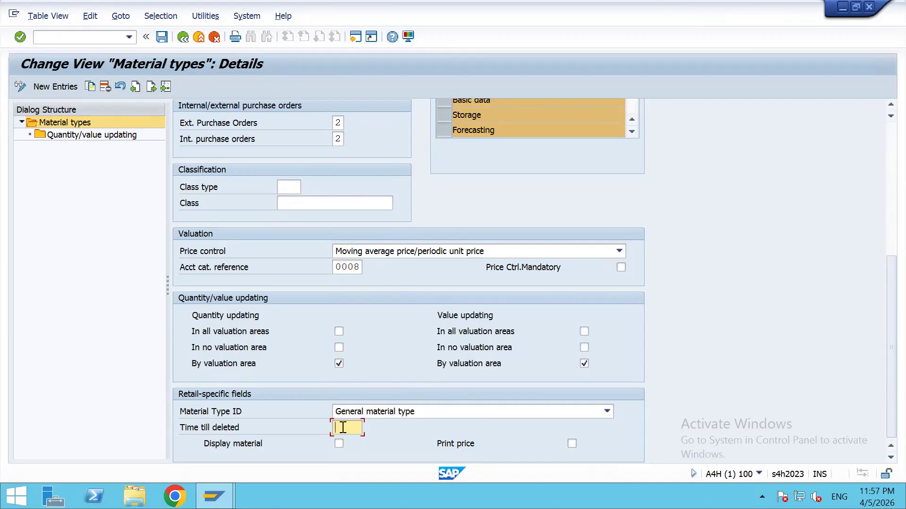
pyautogui.click(111, 335)
pyautogui.click(891, 151)
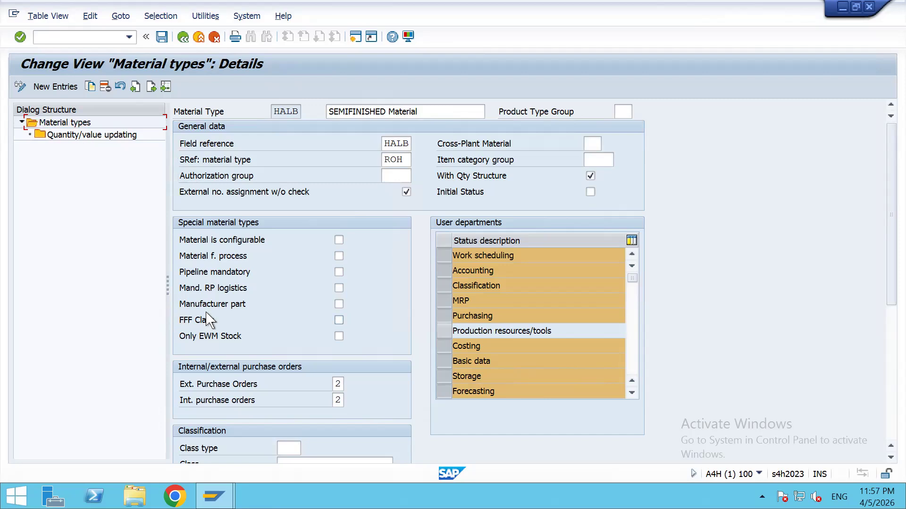
pyautogui.moveTo(887, 289); pyautogui.dragTo(889, 406)
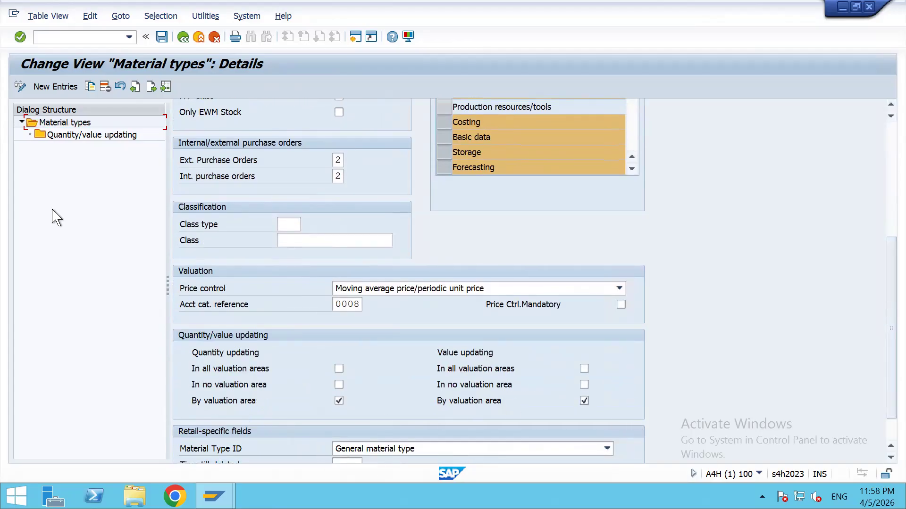
# - Open HALB's quantity/value updating overview and bring up the value help for valuation area 1005
pyautogui.doubleClick(109, 136)
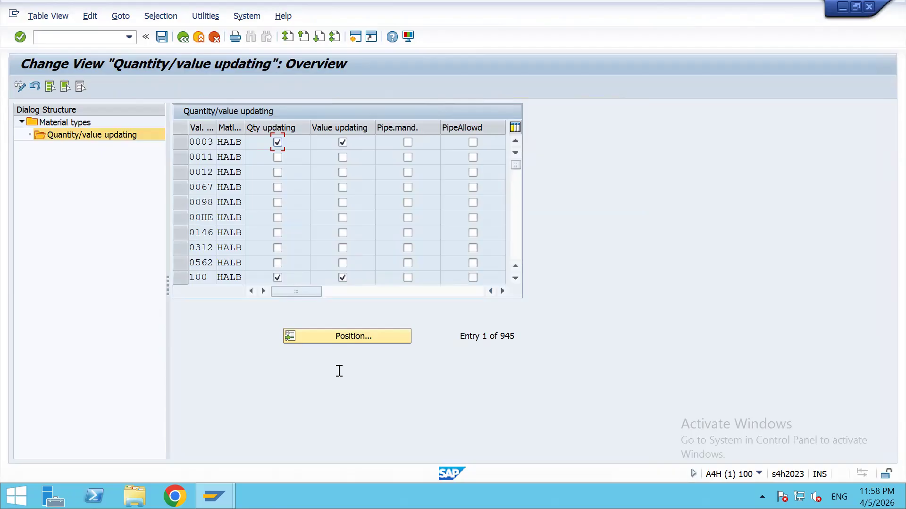
pyautogui.scroll(-2, 205, 239)
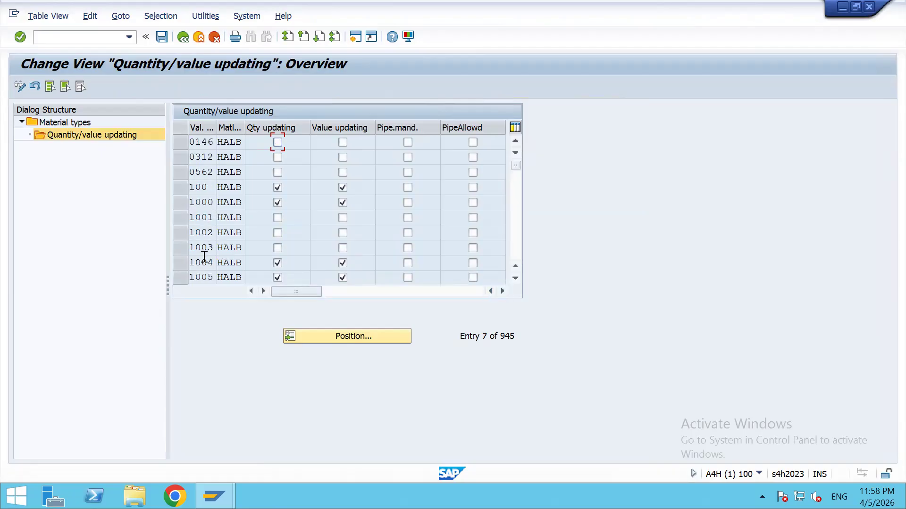
pyautogui.click(211, 277)
pyautogui.press('F4')
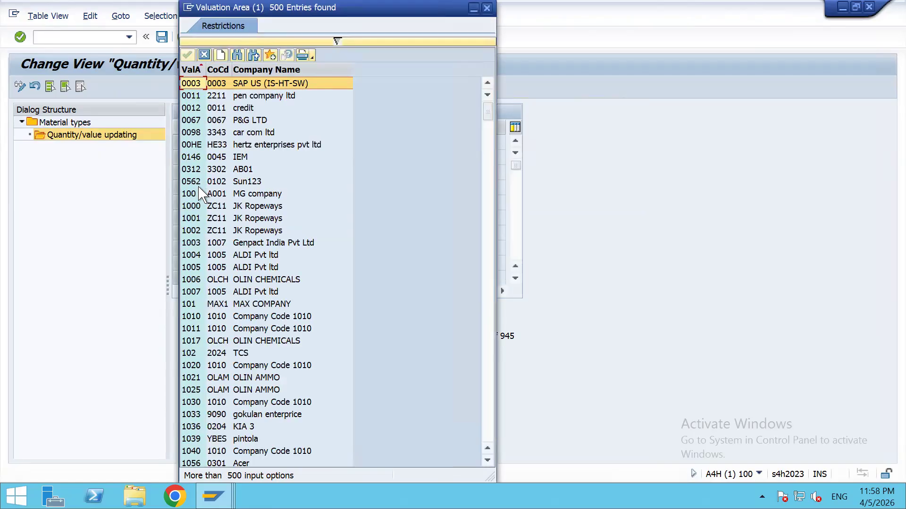
# - Compare the company codes and company names of valuation areas 1004 and 1005, closing the list without a choice
pyautogui.click(202, 265)
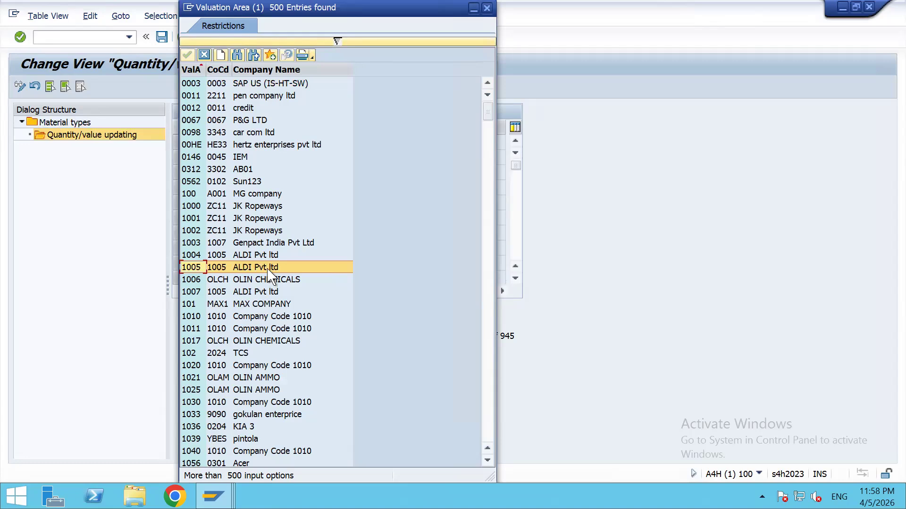
pyautogui.click(196, 257)
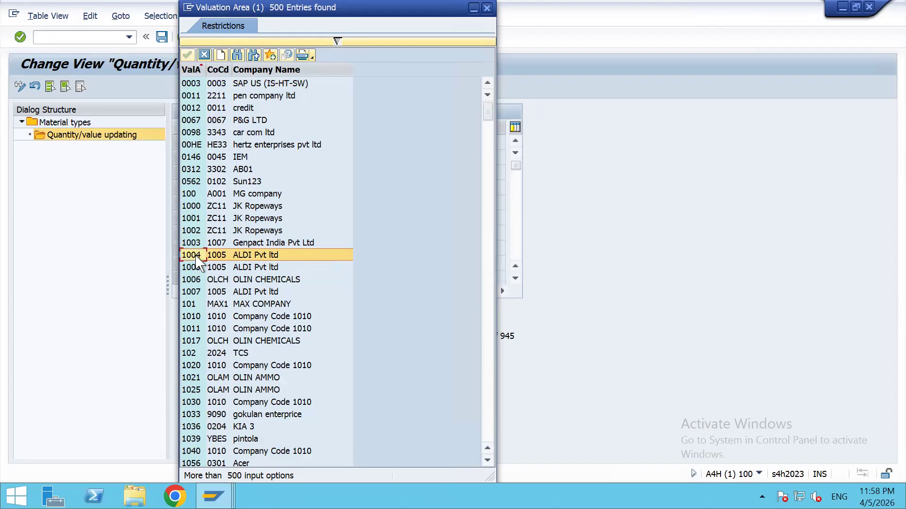
pyautogui.click(220, 268)
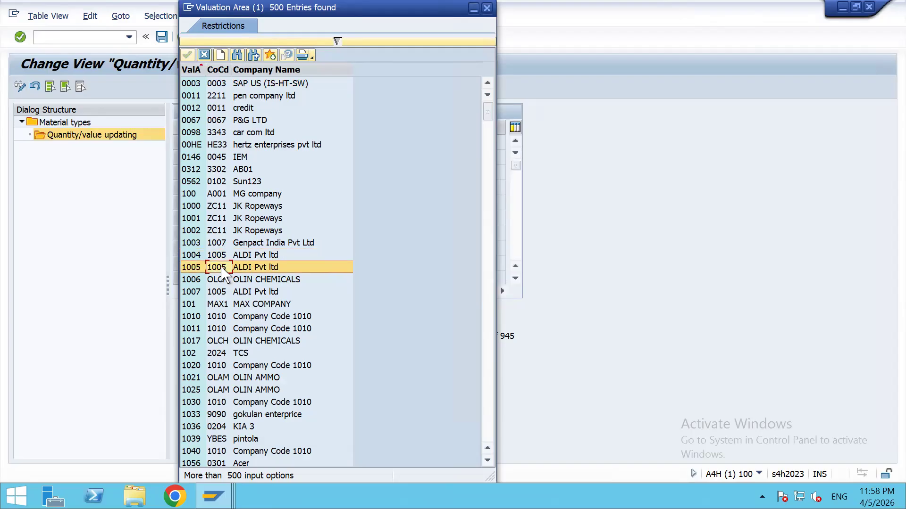
pyautogui.click(226, 256)
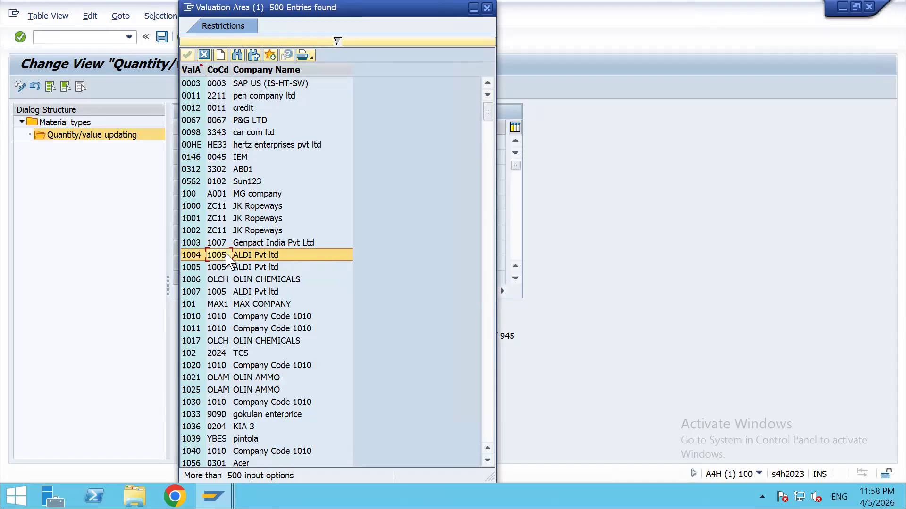
pyautogui.click(225, 268)
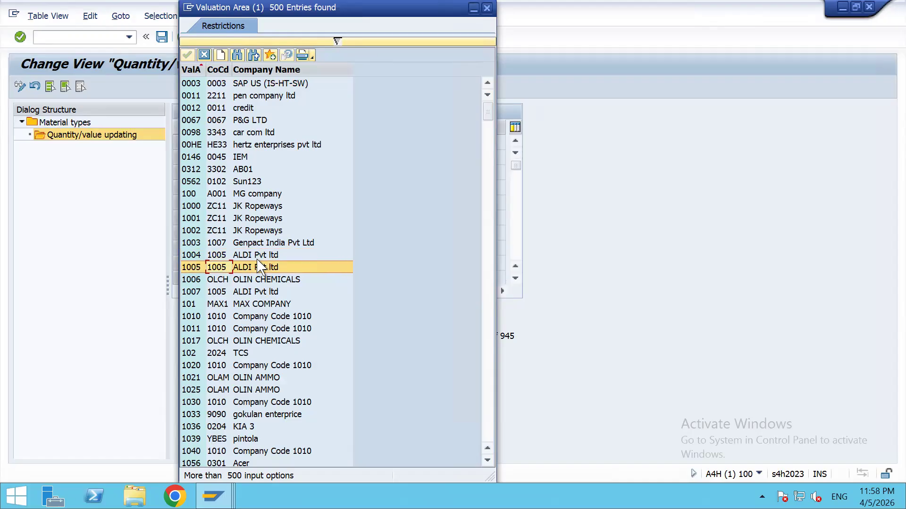
pyautogui.click(277, 257)
pyautogui.click(278, 269)
pyautogui.click(280, 258)
pyautogui.click(274, 270)
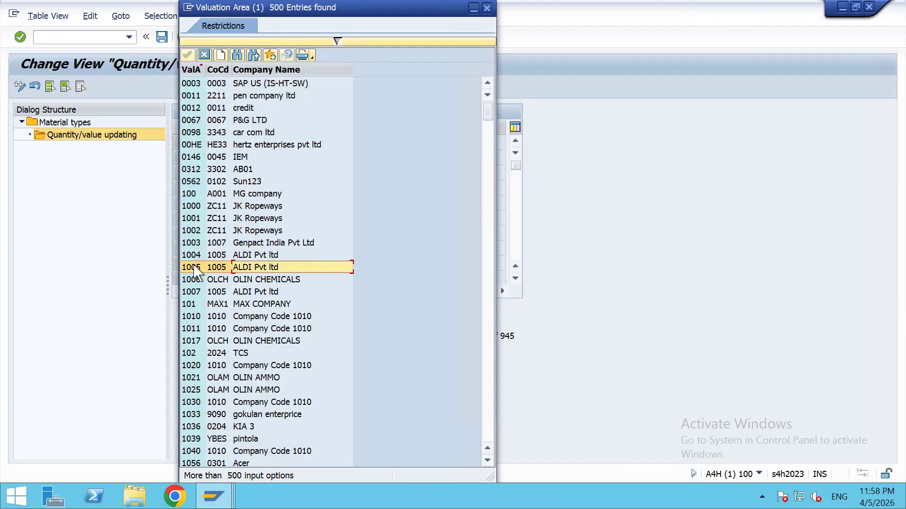
pyautogui.click(197, 267)
pyautogui.click(203, 55)
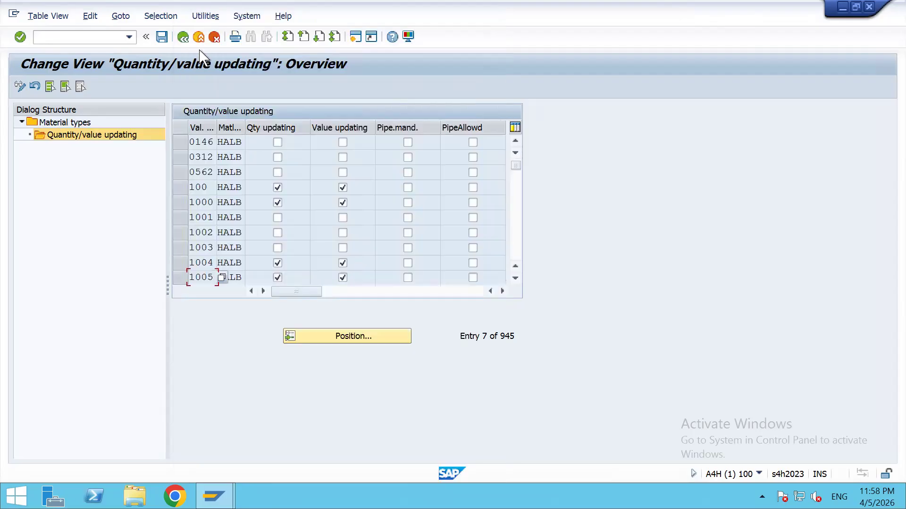
# - Leave HALB's quantity/value updating and detail views, discarding the unsaved changes, and return to the material types overview
pyautogui.click(236, 277)
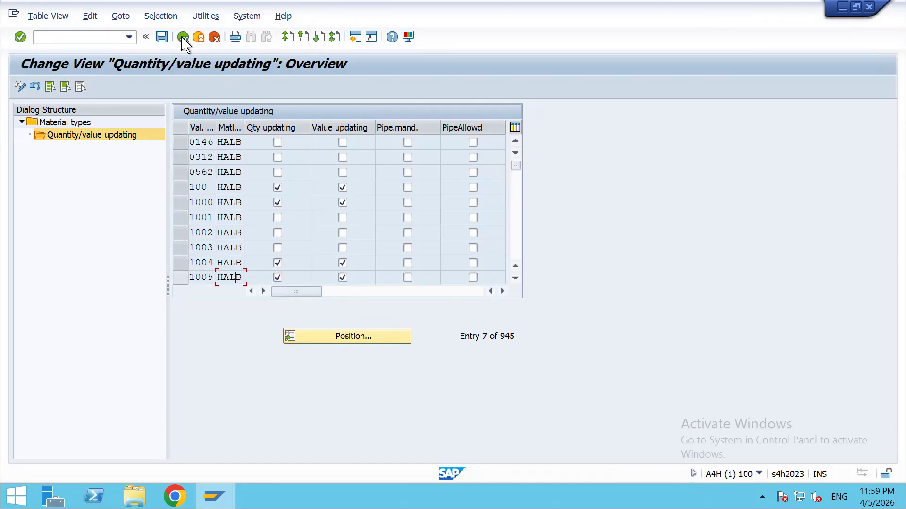
pyautogui.click(408, 278)
pyautogui.click(408, 278)
pyautogui.click(182, 38)
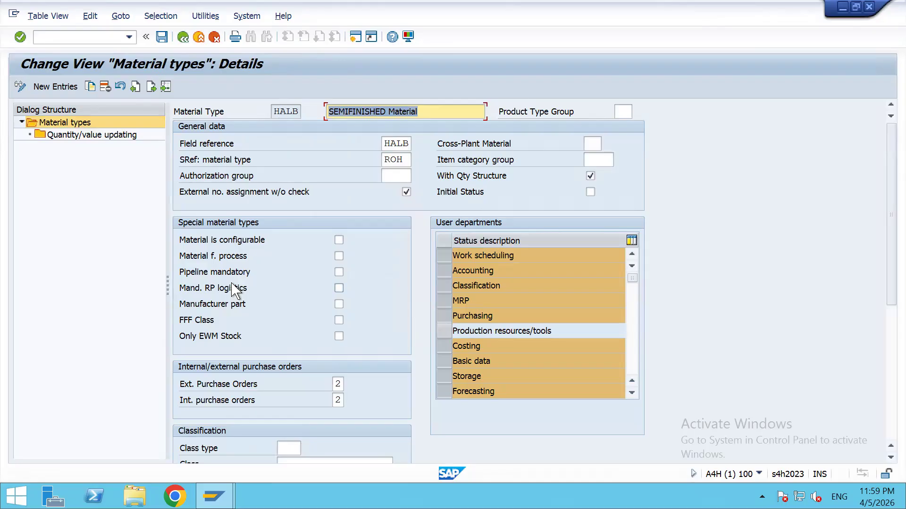
pyautogui.click(183, 37)
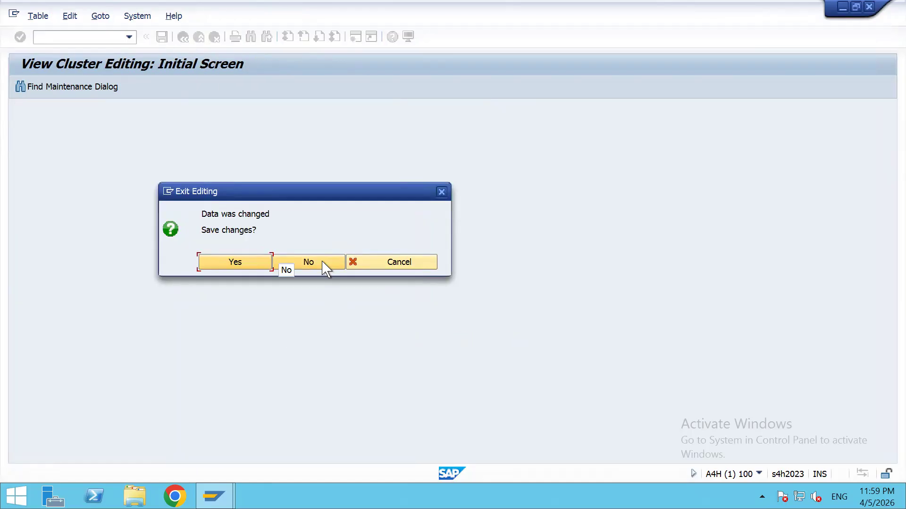
pyautogui.click(323, 263)
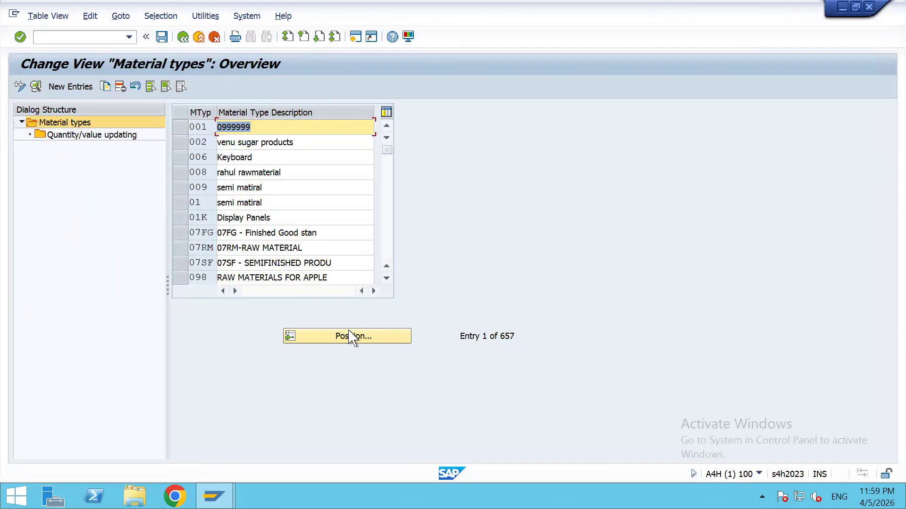
# - Position the material types overview at entry HALB
pyautogui.click(351, 338)
pyautogui.write('halb')
pyautogui.press('Return')
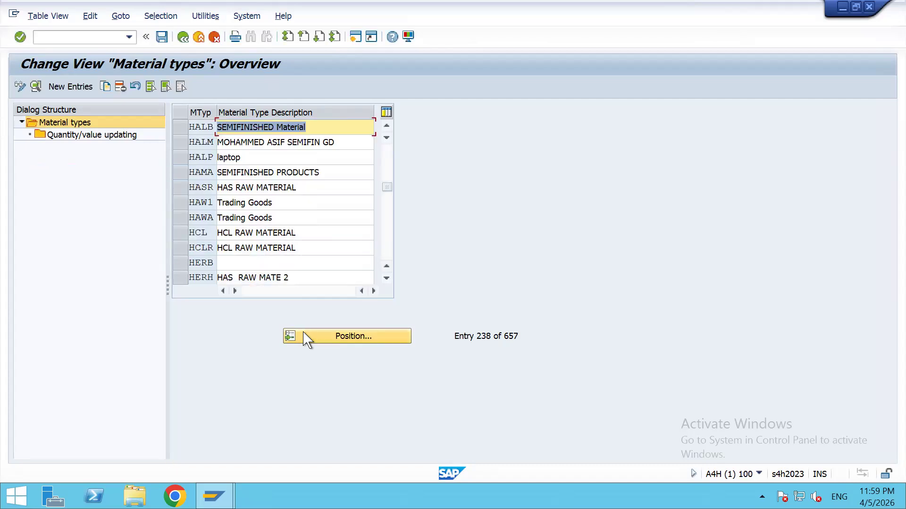
# - Copy material type HALB with all its dependent quantity/value updating entries as new material type ZHLB
pyautogui.click(181, 127)
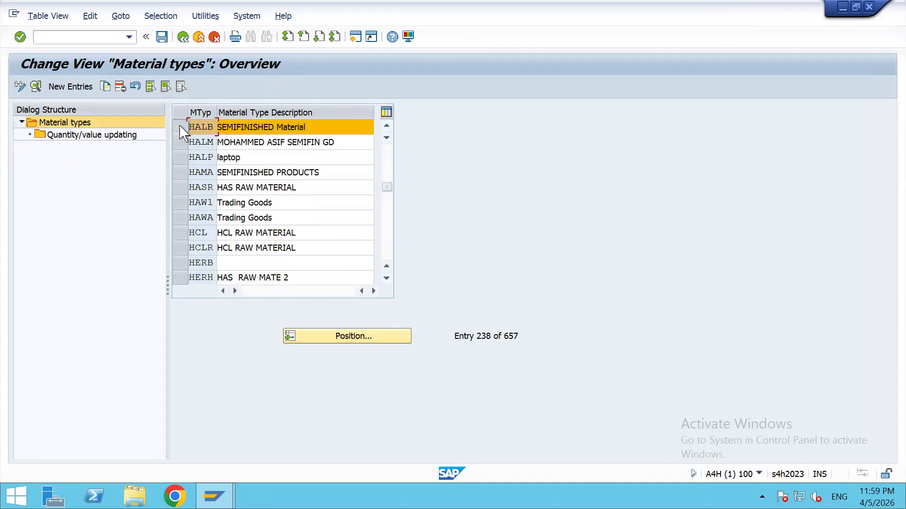
pyautogui.click(108, 87)
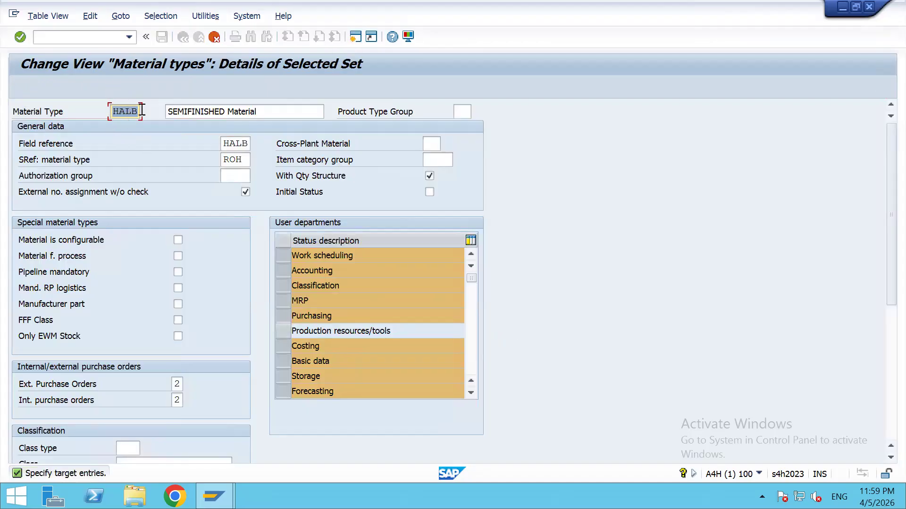
pyautogui.press('Left')
pyautogui.press('Delete')
pyautogui.write('Z')
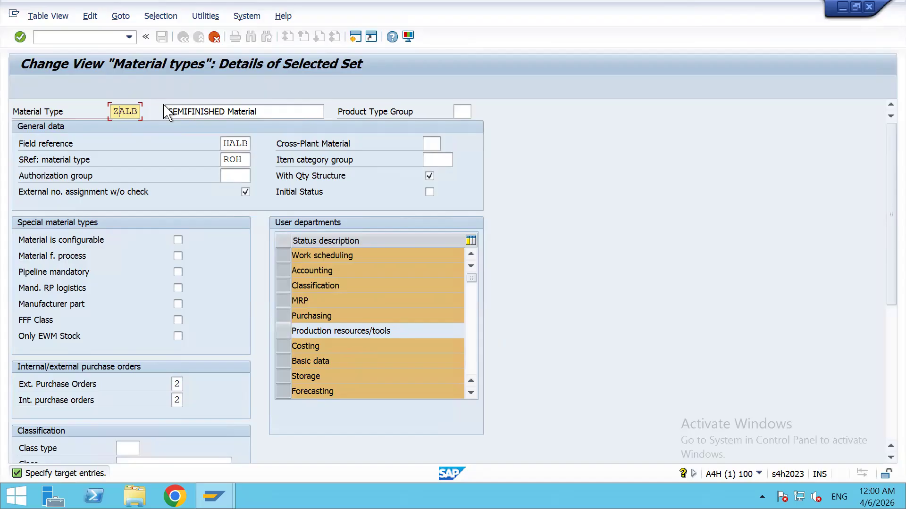
pyautogui.press('Delete')
pyautogui.write('H')
pyautogui.press('Return')
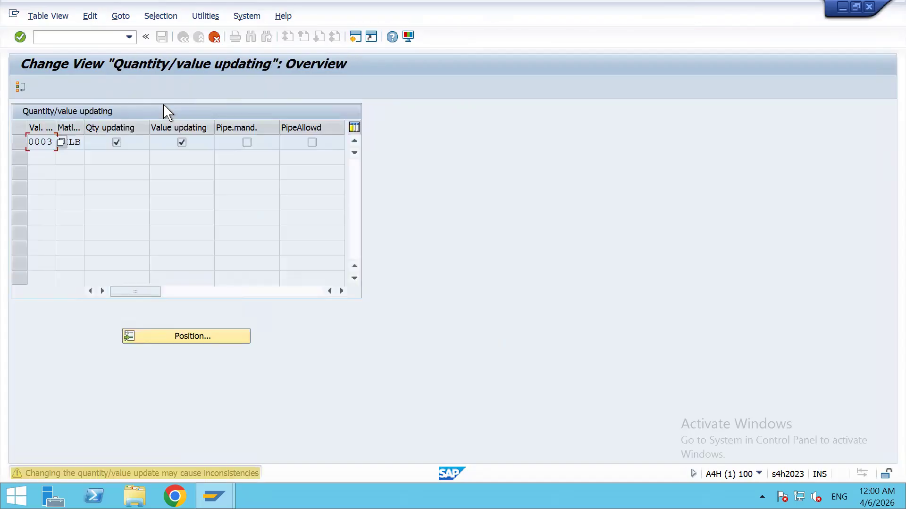
pyautogui.press('Return')
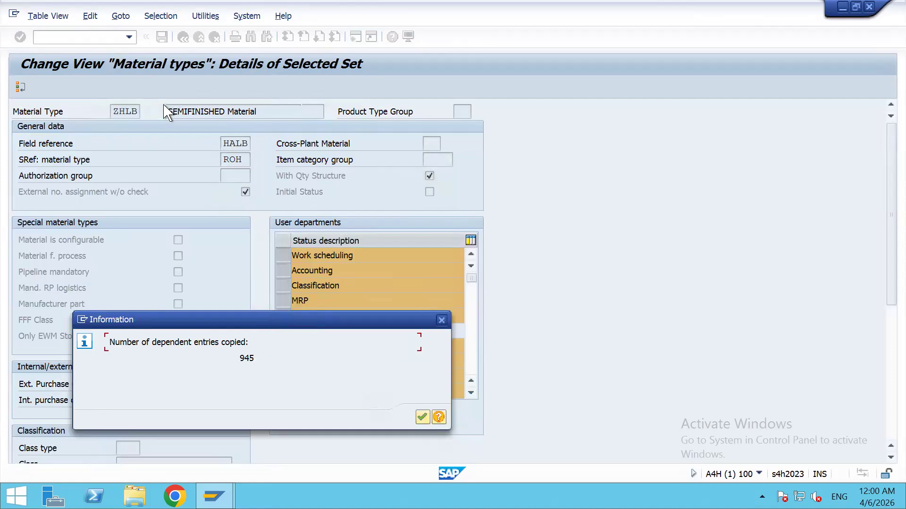
pyautogui.press('Return')
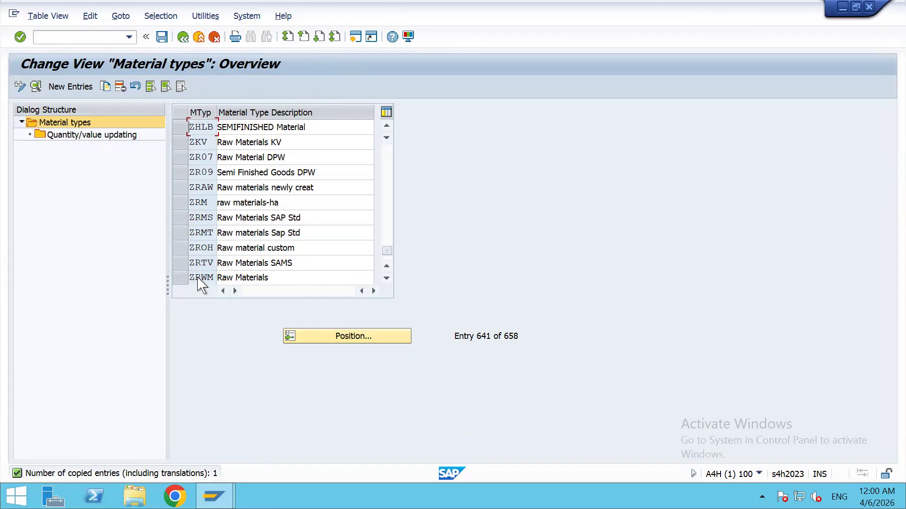
# - Save the new material type ZHLB under the customizing request described as MM: Org setup
pyautogui.hotkey('ctrl', 's')
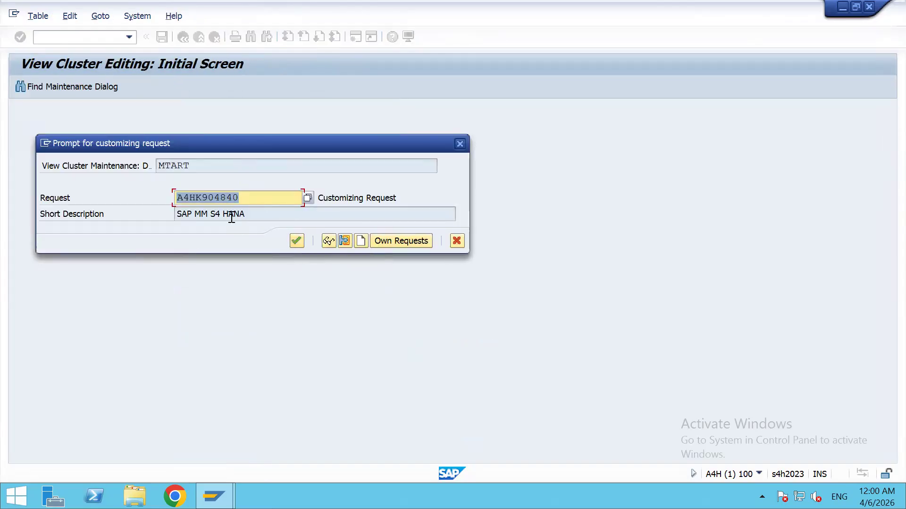
pyautogui.press('Tab')
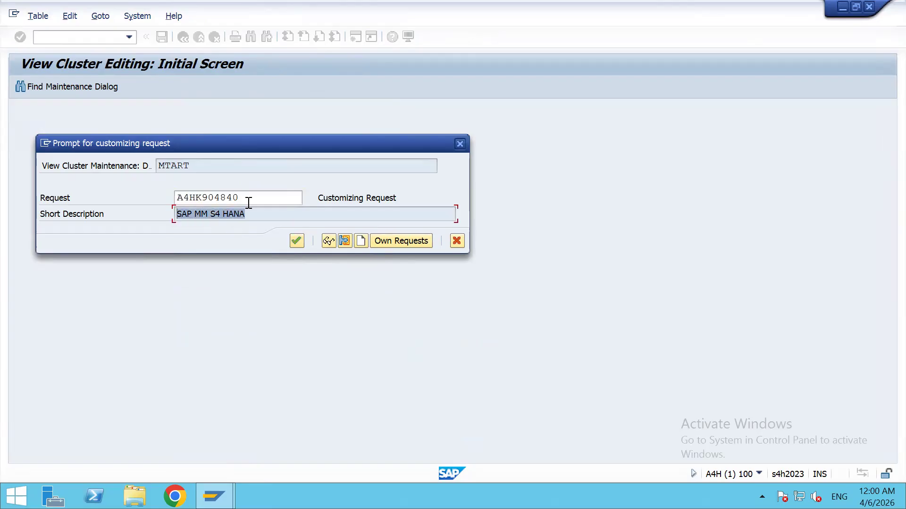
pyautogui.click(263, 196)
pyautogui.click(307, 198)
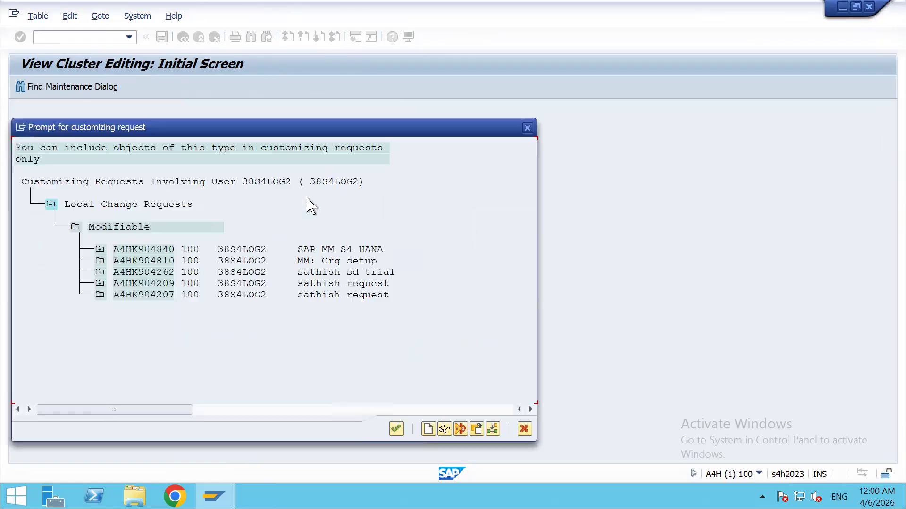
pyautogui.click(143, 261)
pyautogui.doubleClick(143, 261)
pyautogui.click(296, 242)
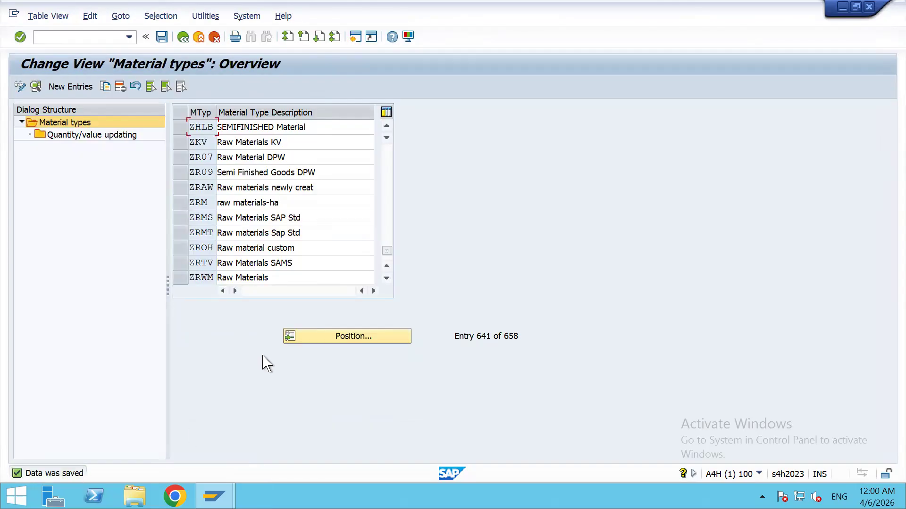
# - Open the details of material type ZHLB and change its description to "Semi finish ALDI"
pyautogui.moveTo(215, 127); pyautogui.dragTo(187, 129)
pyautogui.doubleClick(203, 126)
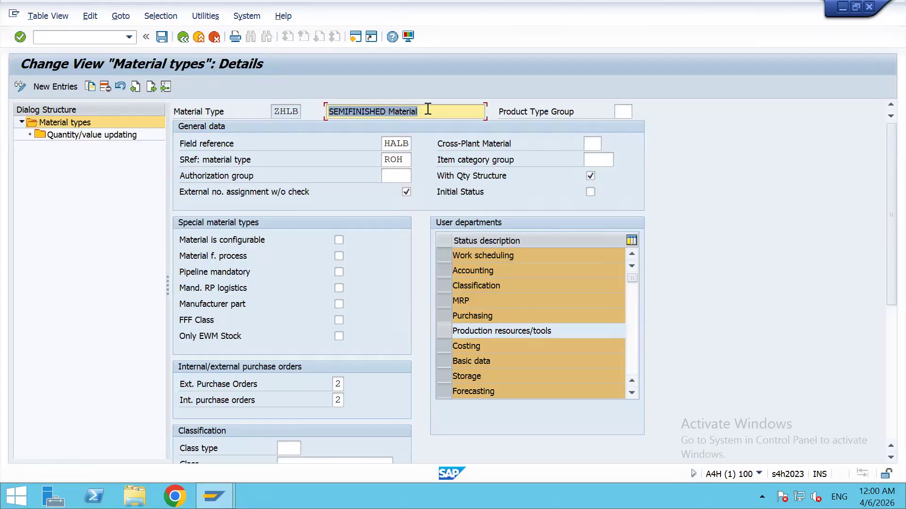
pyautogui.click(428, 109)
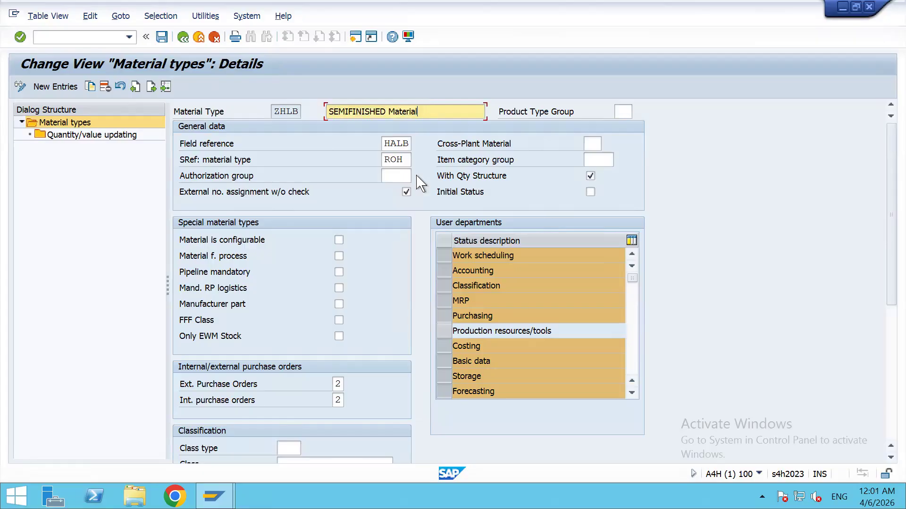
pyautogui.hotkey('ctrl', 'a')
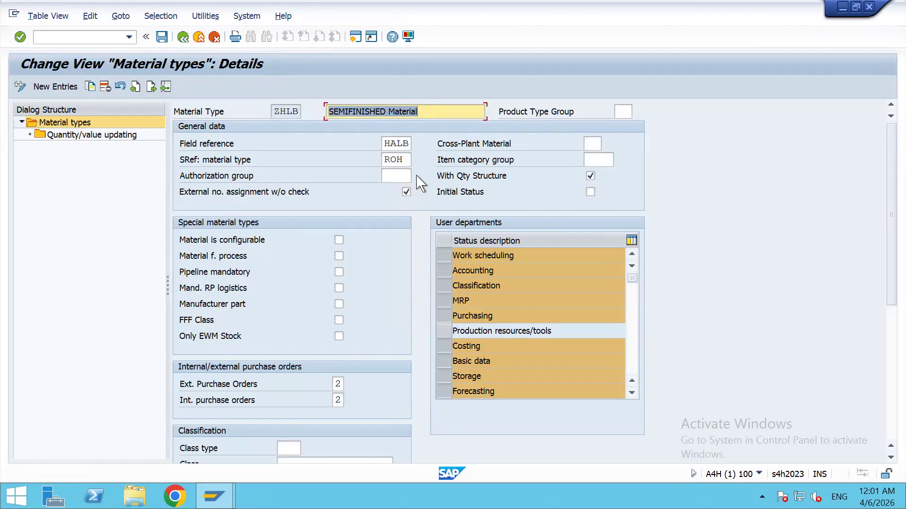
pyautogui.write('Semi finish')
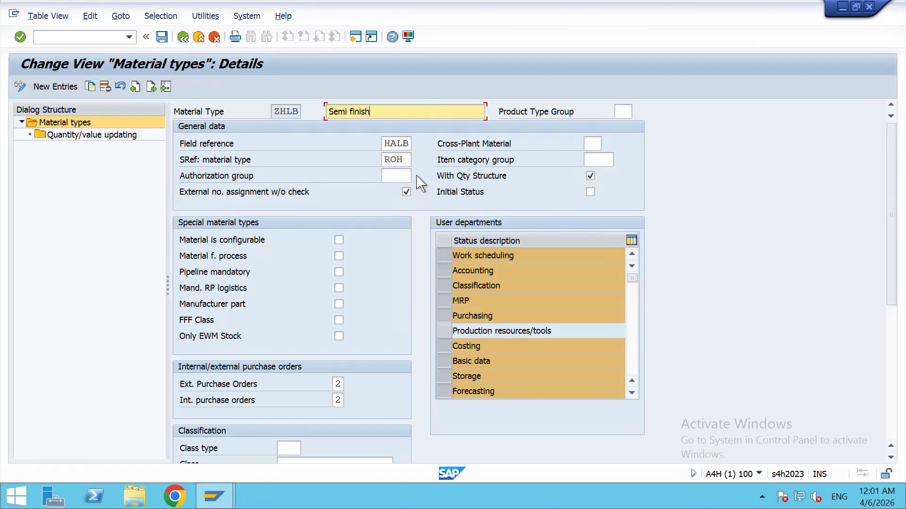
pyautogui.write(' ALDI')
# - Deselect the Work scheduling user department and the Price Ctrl.Mandatory option for ZHLB, and save the material type
pyautogui.click(338, 384)
pyautogui.click(337, 397)
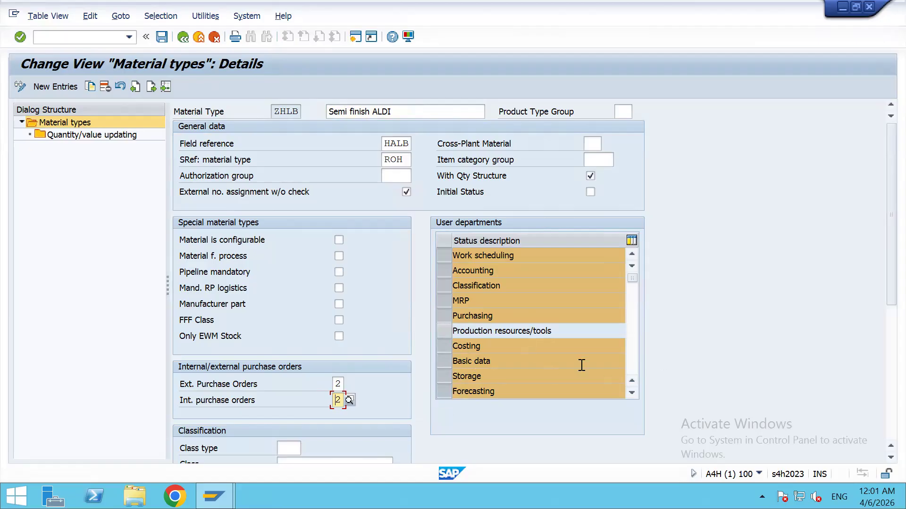
pyautogui.click(445, 255)
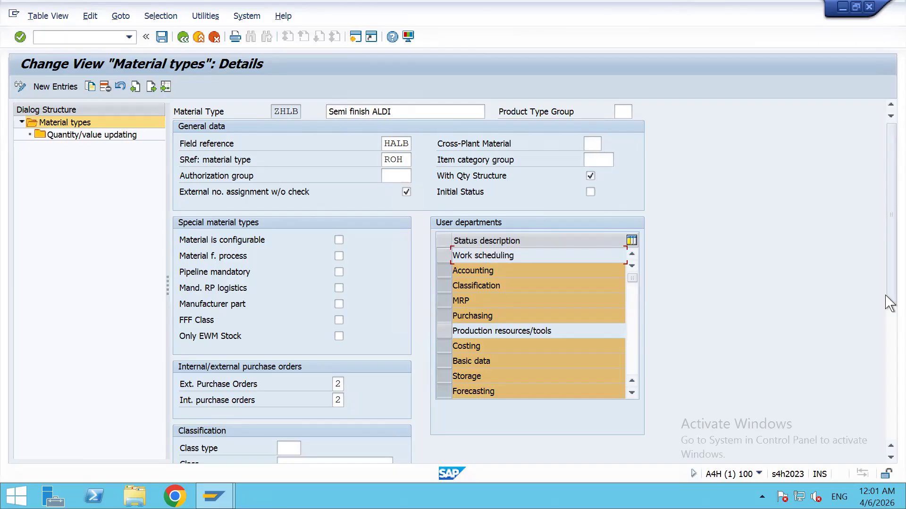
pyautogui.scroll(-5, 890, 375)
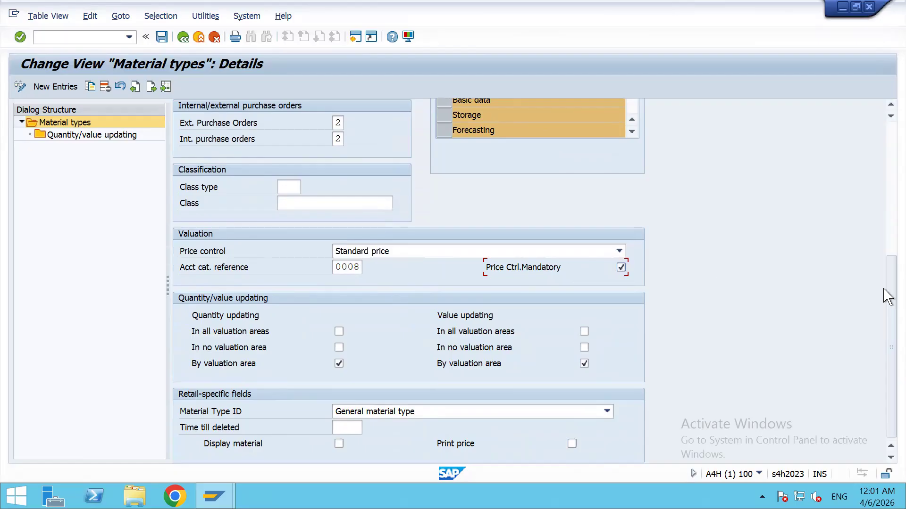
pyautogui.moveTo(890, 275); pyautogui.dragTo(887, 221)
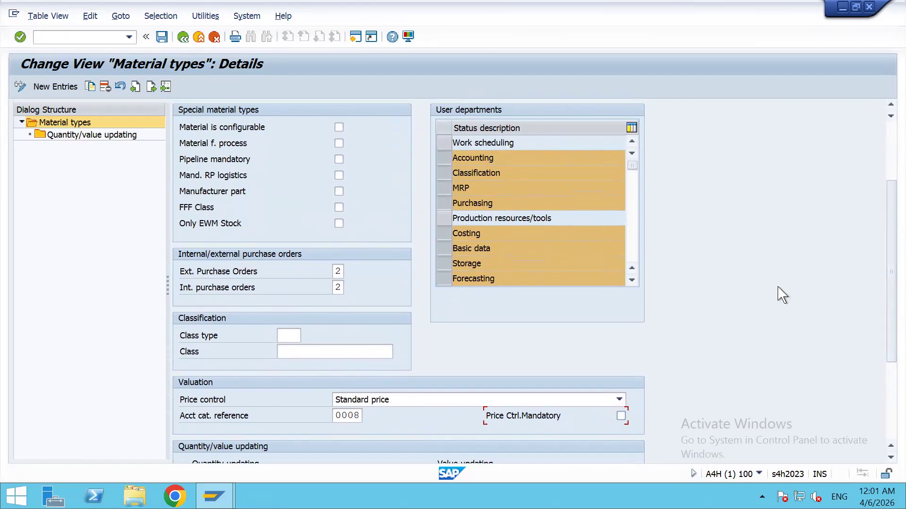
pyautogui.scroll(1, 779, 288)
pyautogui.scroll(1, 779, 284)
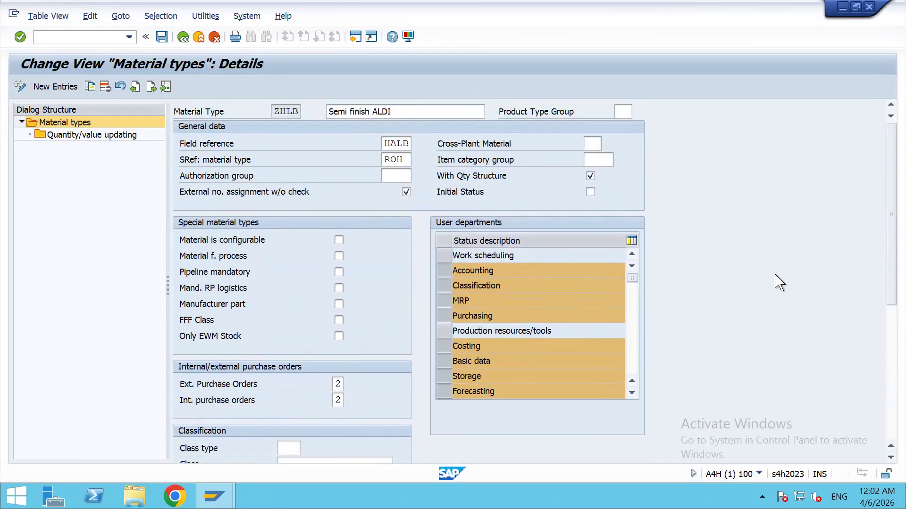
pyautogui.hotkey('ctrl', 's')
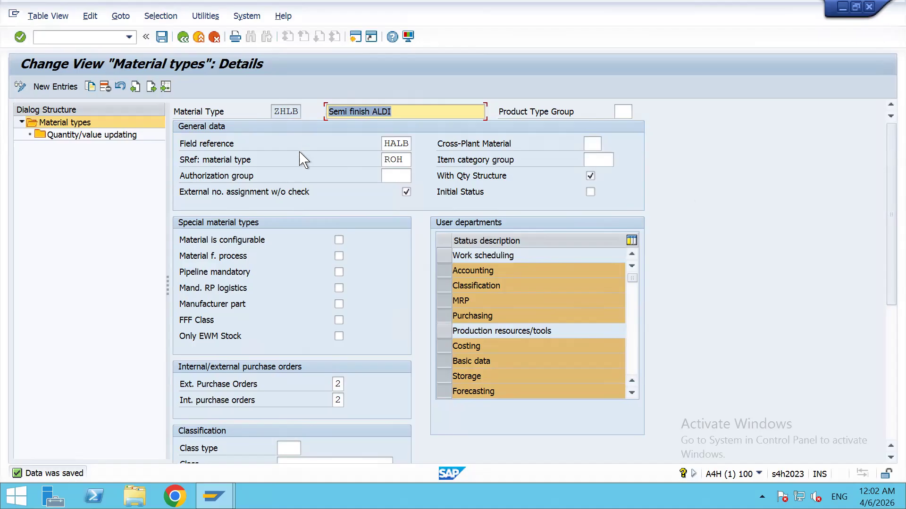
# - Leave the material types customizing and open material master number range maintenance with transaction MMNR
pyautogui.click(183, 37)
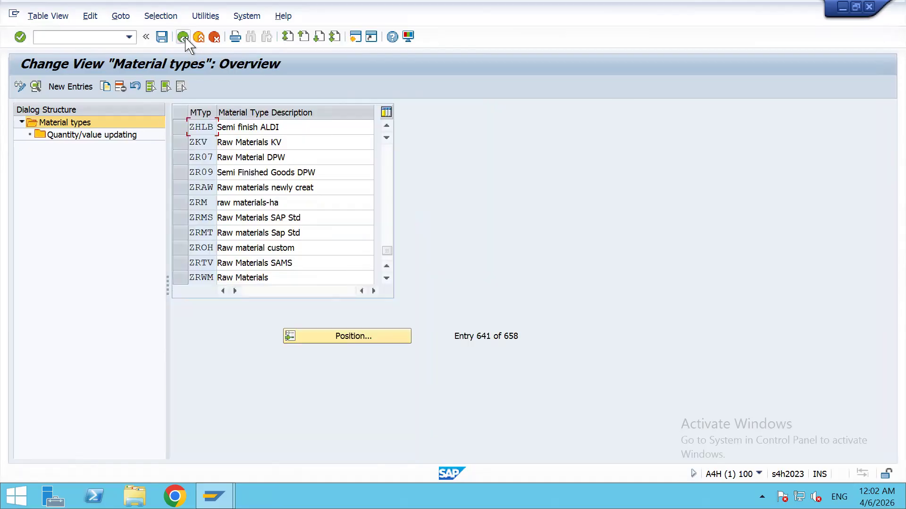
pyautogui.click(186, 39)
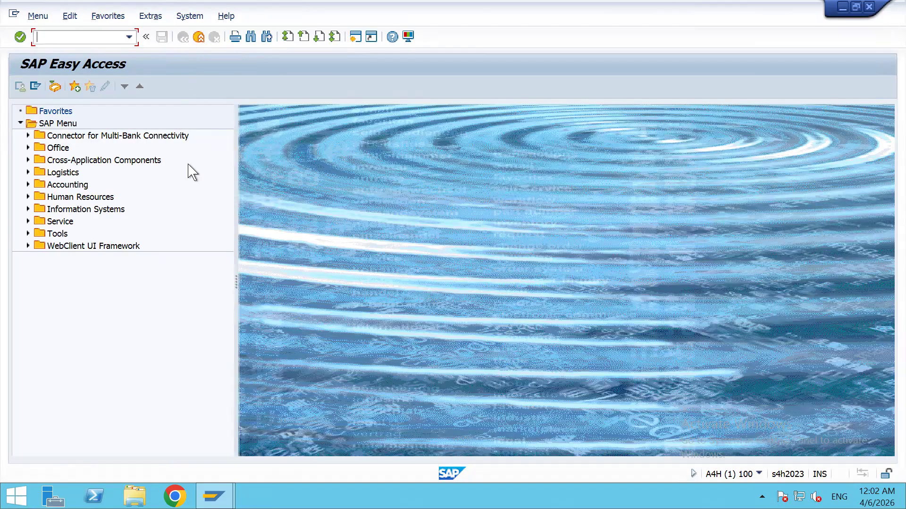
pyautogui.write('mmnr')
pyautogui.press('Return')
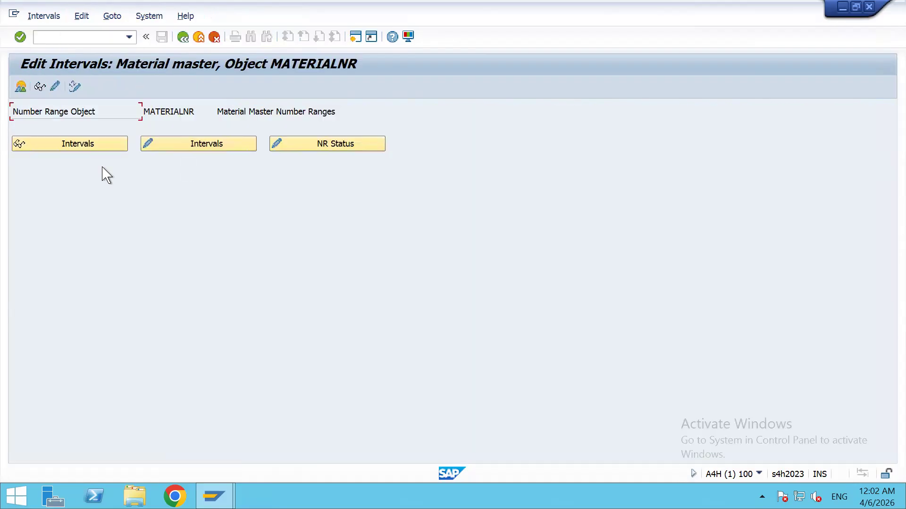
# - View the group overview, return, and search the displayed number range groups for element ZHLB
pyautogui.click(21, 88)
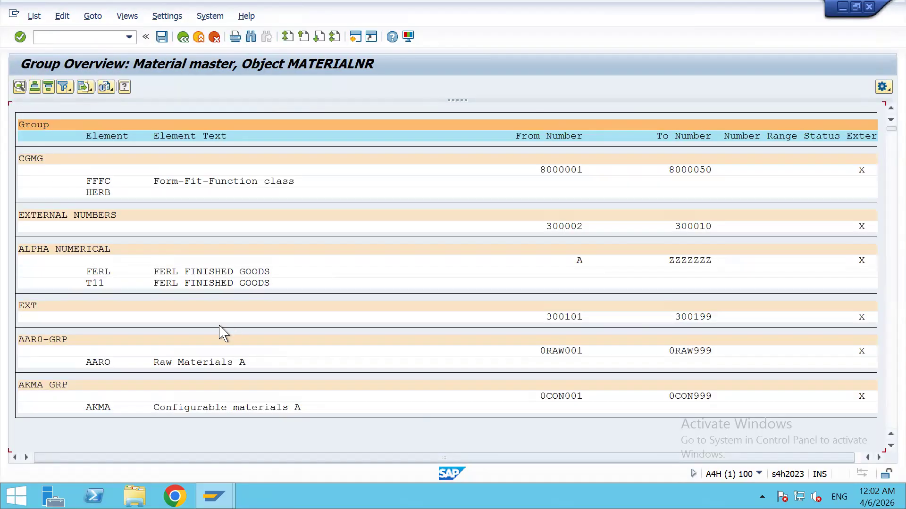
pyautogui.click(183, 37)
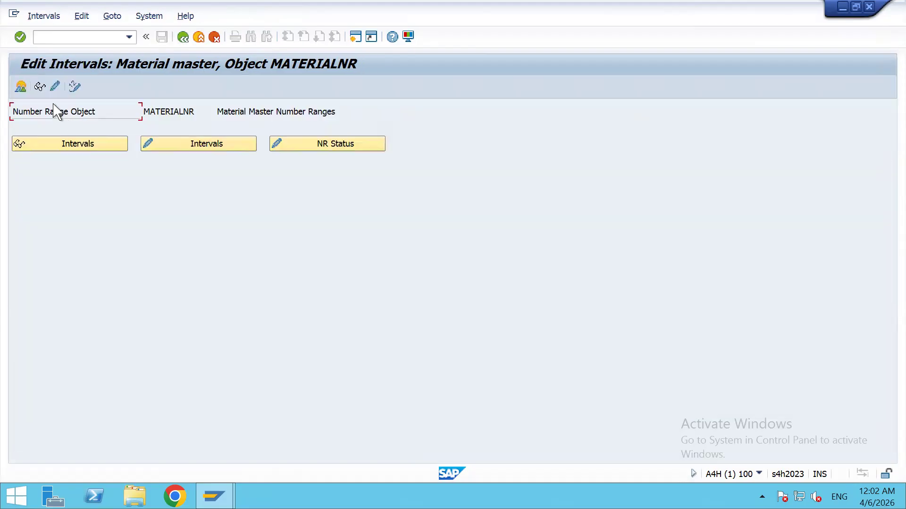
pyautogui.click(43, 144)
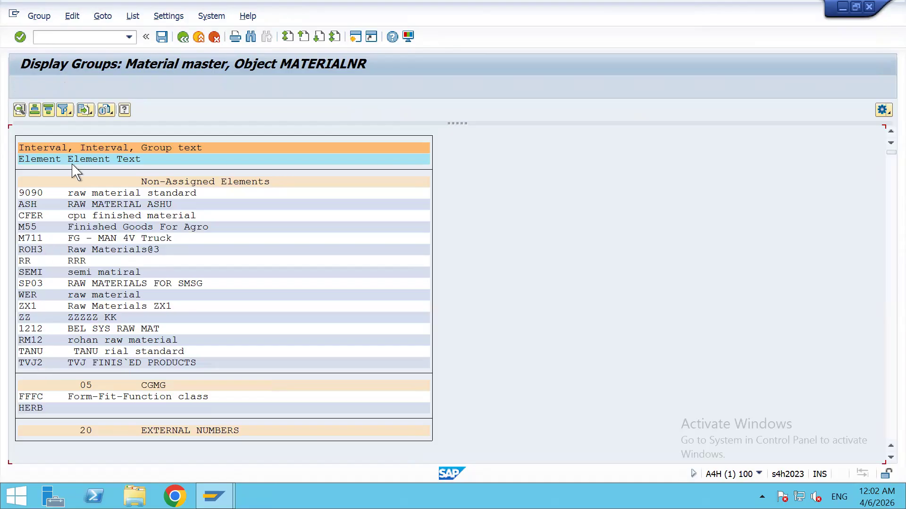
pyautogui.hotkey('ctrl', 'f')
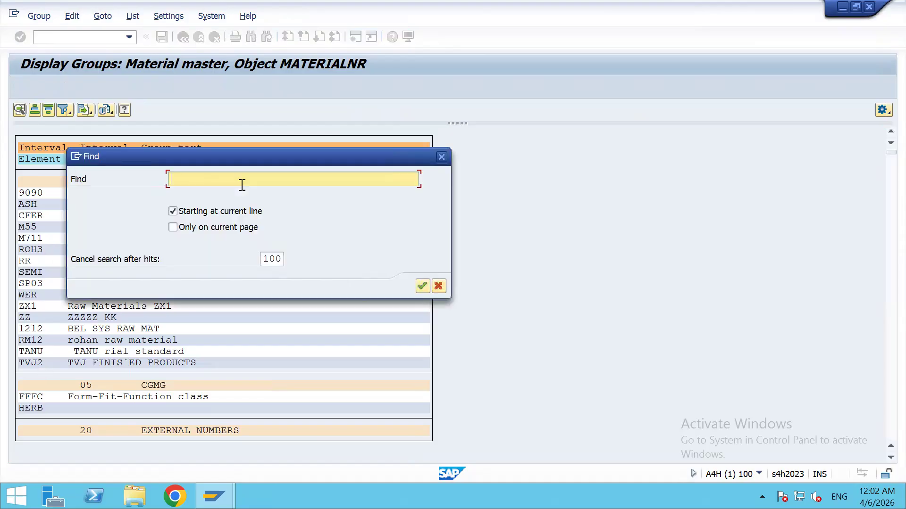
pyautogui.write('ZHLB')
pyautogui.press('Return')
pyautogui.doubleClick(160, 64)
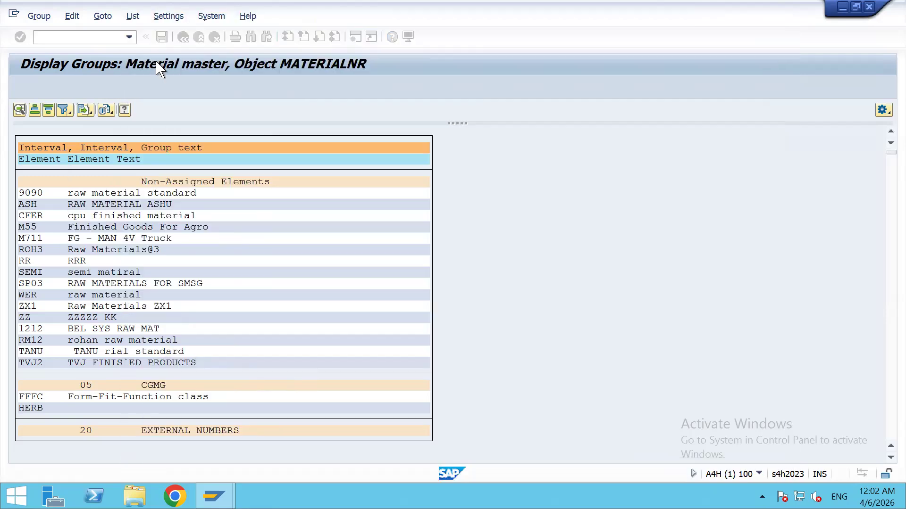
# - Check which number range group contains ZHLB and leave the group display
pyautogui.scroll(2, 45, 184)
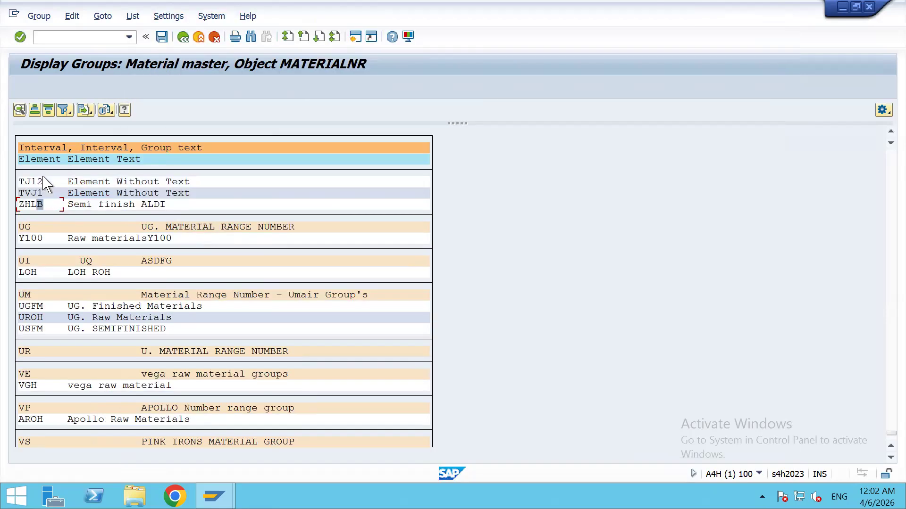
pyautogui.scroll(3, 60, 204)
pyautogui.scroll(2, 60, 203)
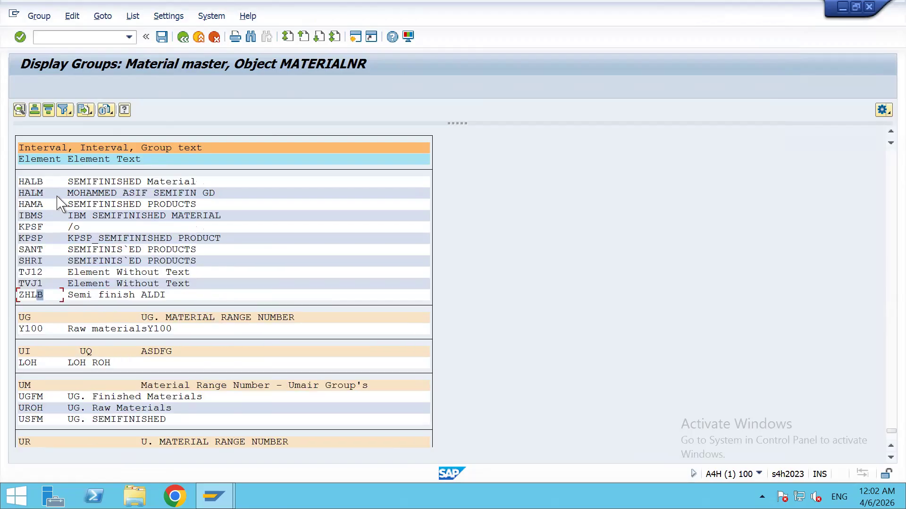
pyautogui.scroll(3, 61, 204)
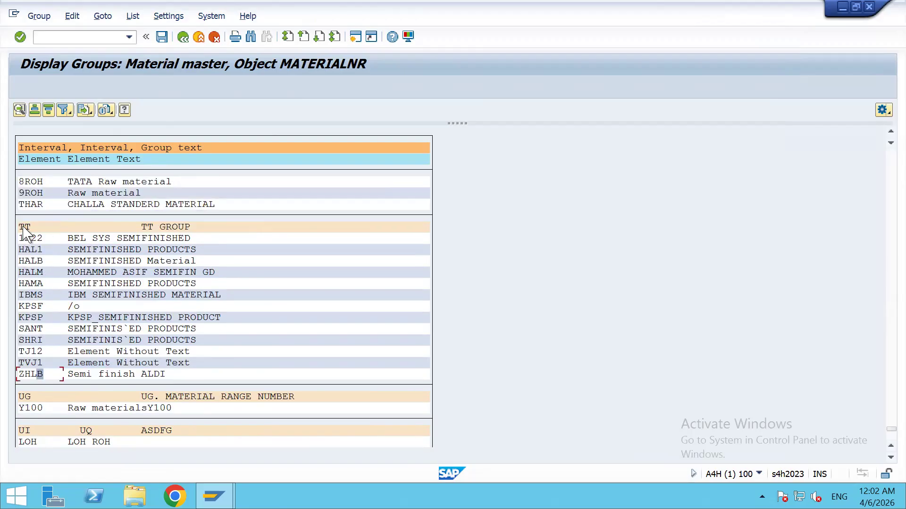
pyautogui.click(23, 227)
pyautogui.click(183, 38)
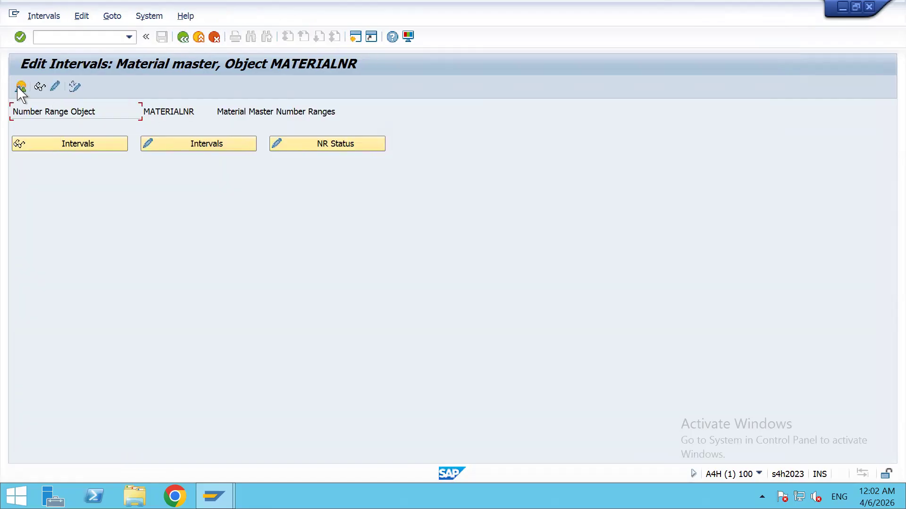
# - Display the material number range intervals and examine the from number, to number and status of interval TT
pyautogui.click(67, 143)
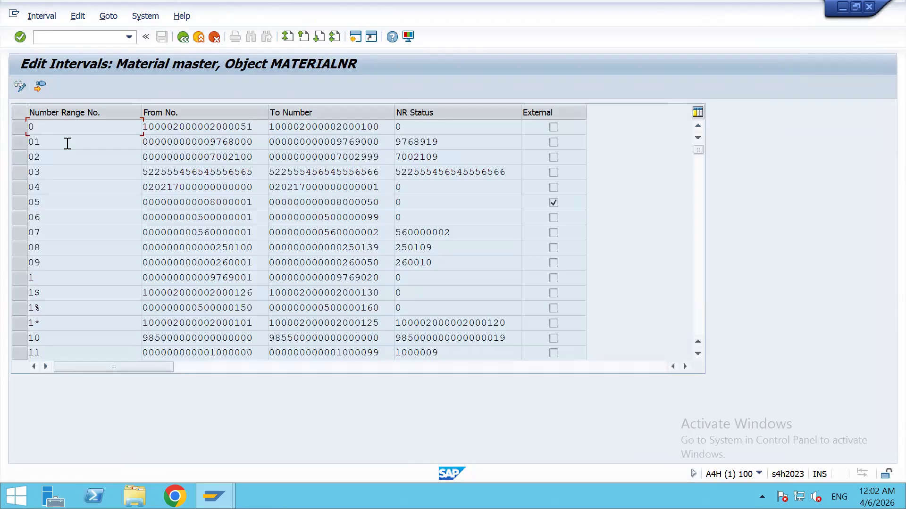
pyautogui.click(701, 283)
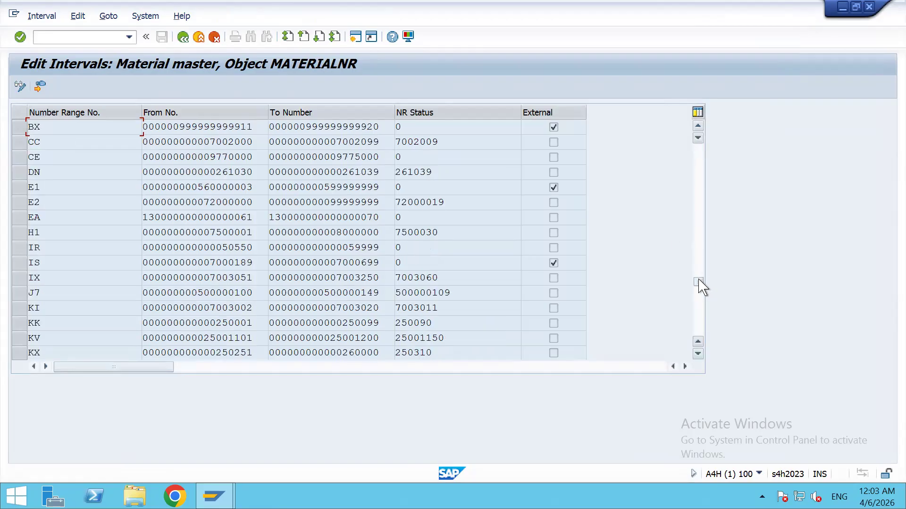
pyautogui.click(698, 298)
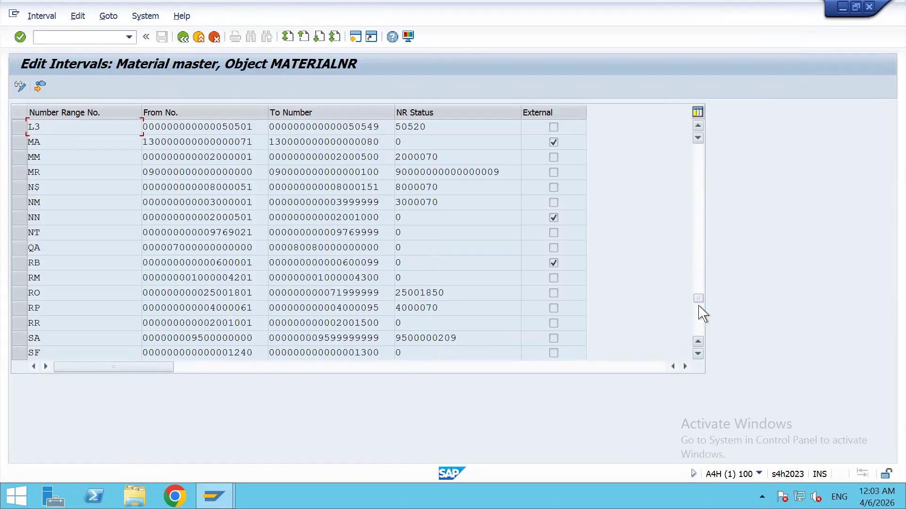
pyautogui.click(698, 313)
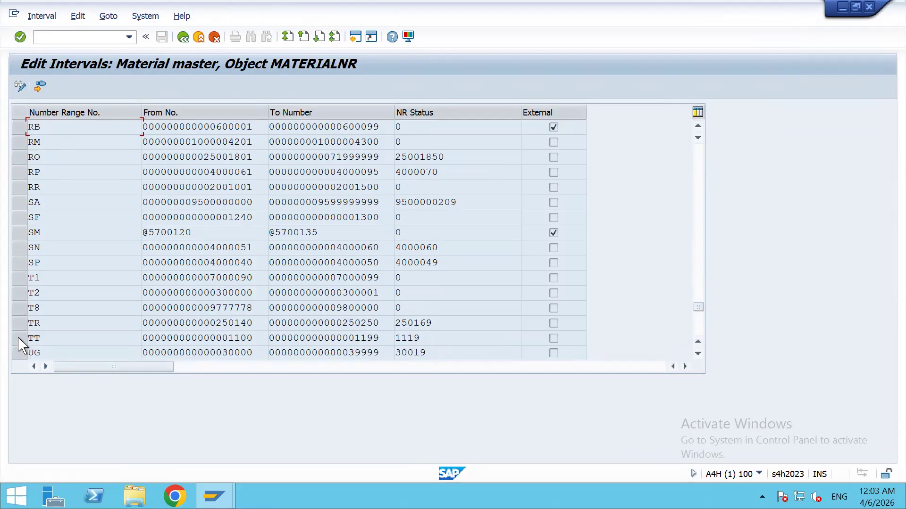
pyautogui.moveTo(47, 338); pyautogui.dragTo(21, 340)
pyautogui.moveTo(254, 339); pyautogui.dragTo(229, 339)
pyautogui.moveTo(355, 338); pyautogui.dragTo(376, 335)
pyautogui.press('Tab')
# - Open a new SAP session and start material creation with transaction MM01
pyautogui.moveTo(214, 496)
pyautogui.click(356, 38)
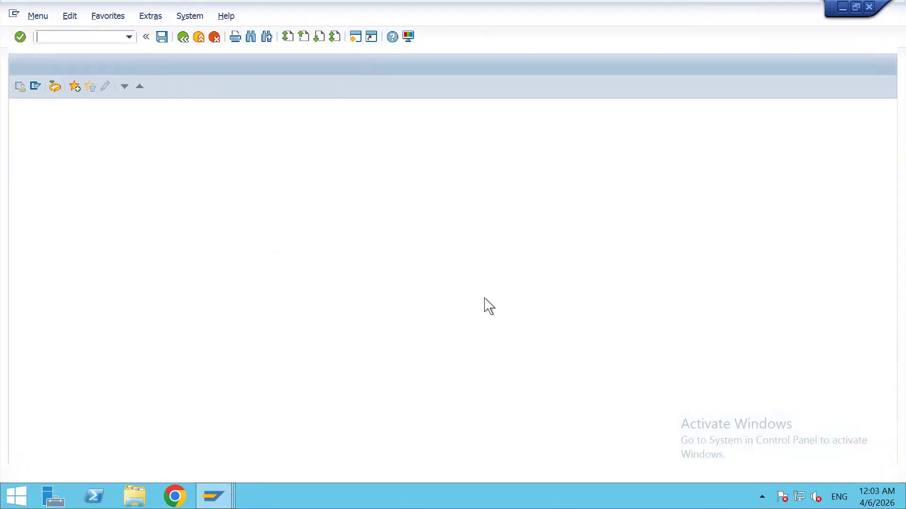
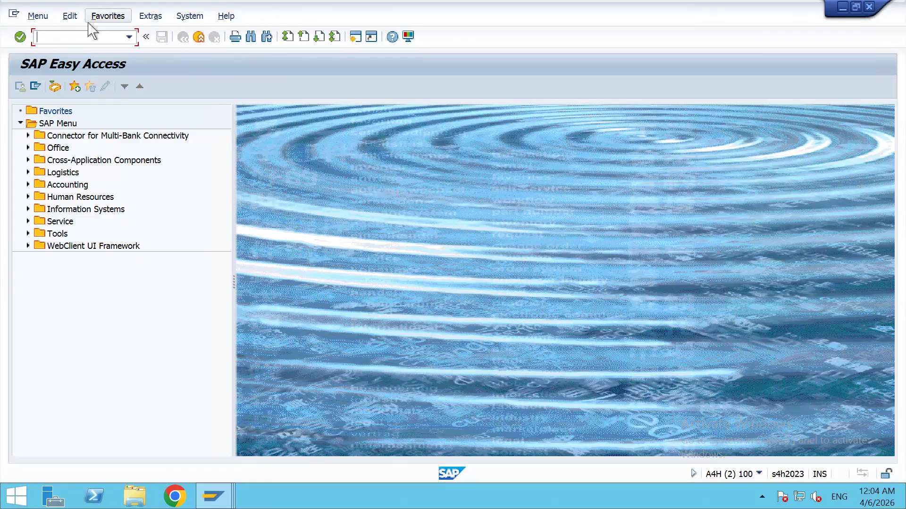
pyautogui.write('mm01')
pyautogui.press('Return')
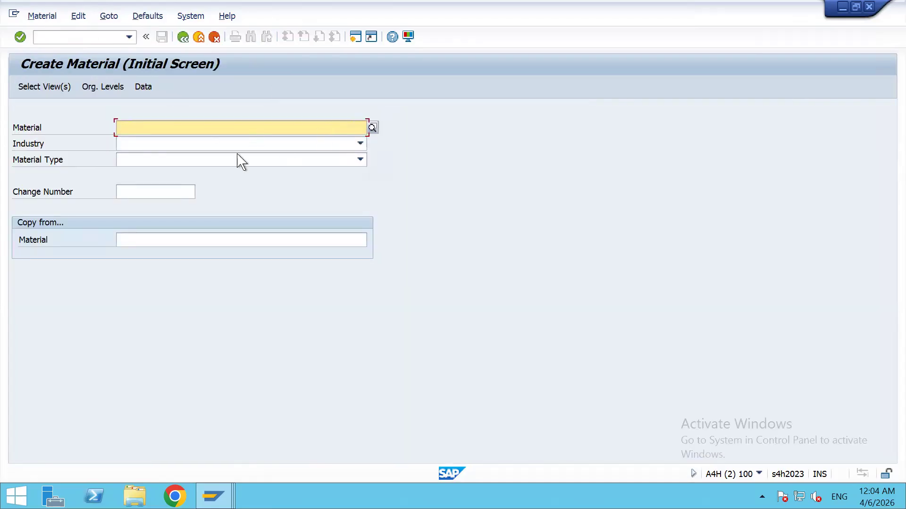
# - Set the new material's industry to mechanical engineering
pyautogui.click(215, 144)
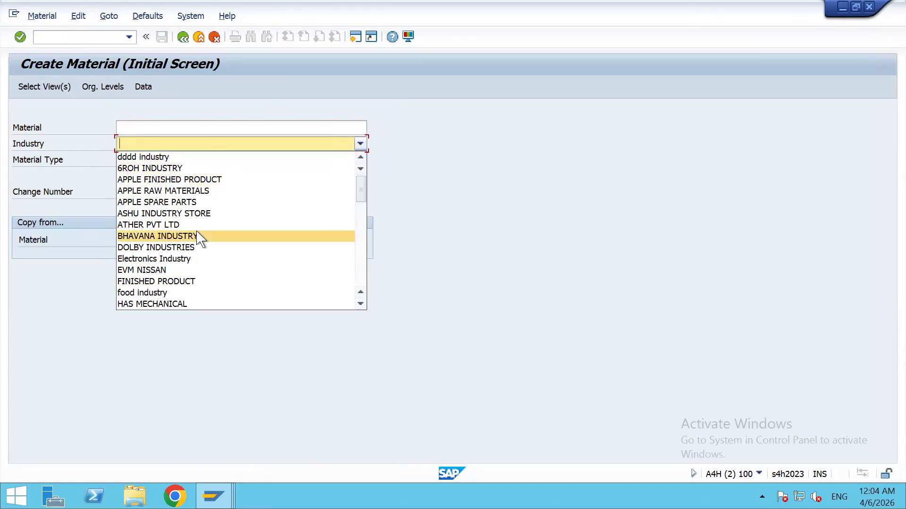
pyautogui.press('m')
pyautogui.press('m')
pyautogui.press('Return')
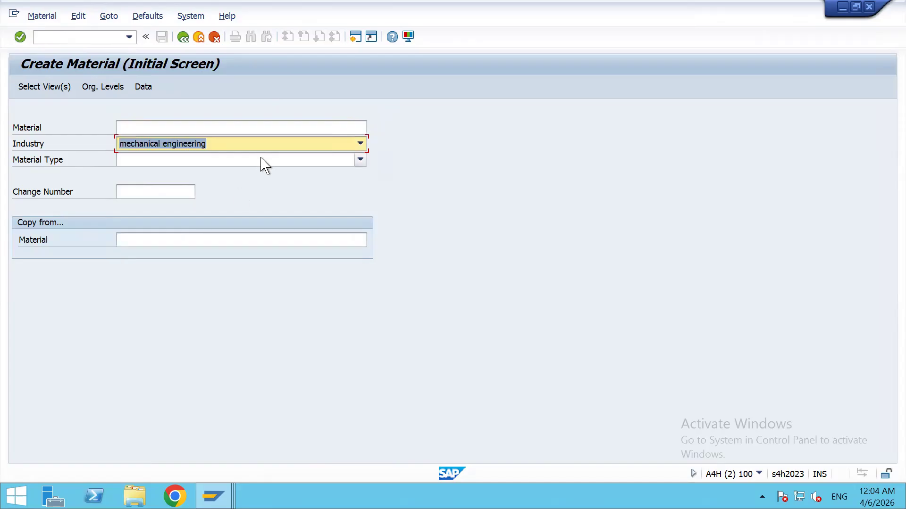
pyautogui.press('m')
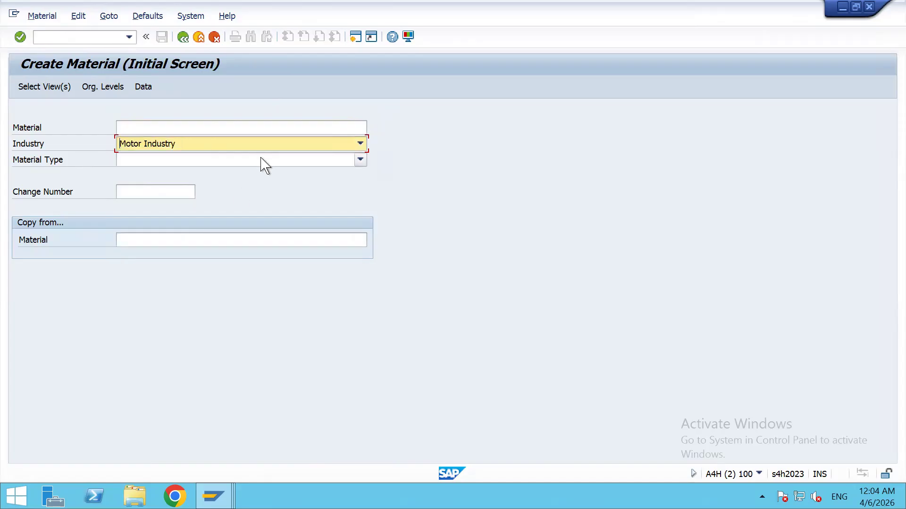
pyautogui.press('m')
pyautogui.press('m')
pyautogui.press('m')
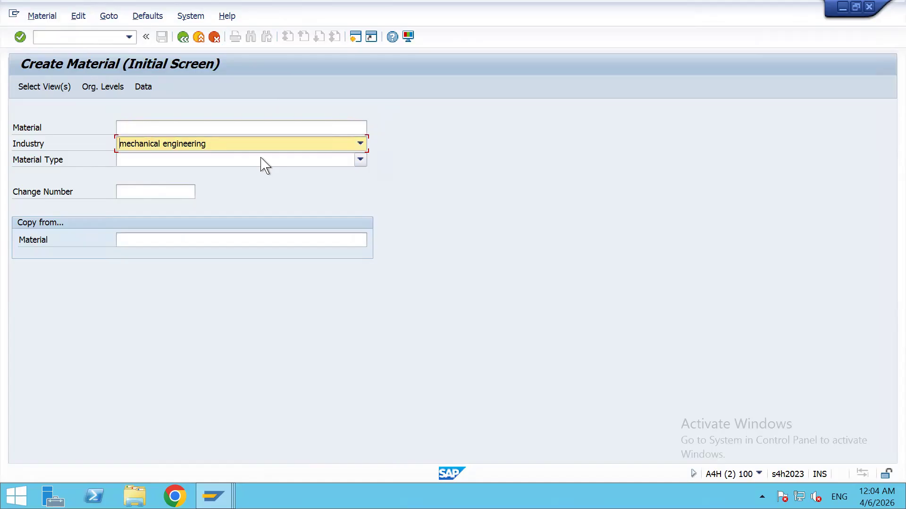
pyautogui.press('Tab')
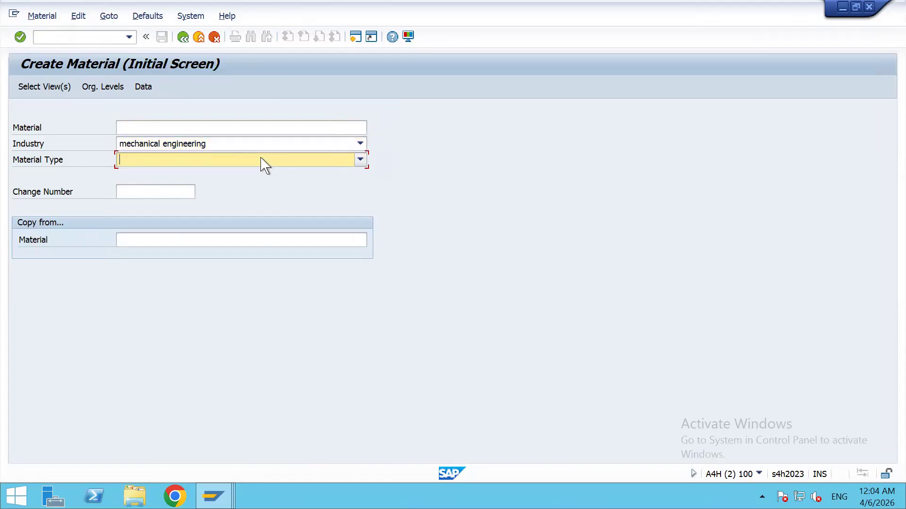
# - Choose Semi finish ALDI as the new material's type
pyautogui.write('sem')
pyautogui.click(254, 178)
pyautogui.click(179, 161)
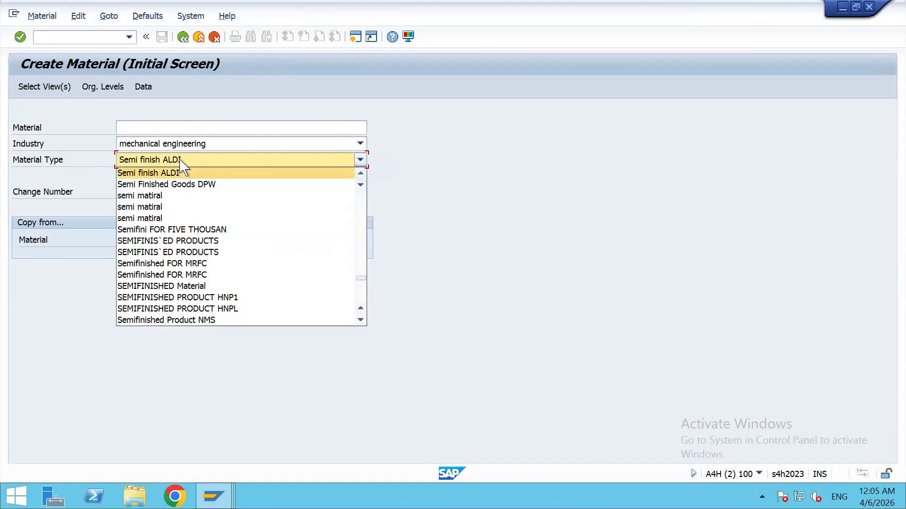
# - Confirm Semi finish ALDI as the material type and select the Basic Data 1 and Purchasing views
pyautogui.click(181, 171)
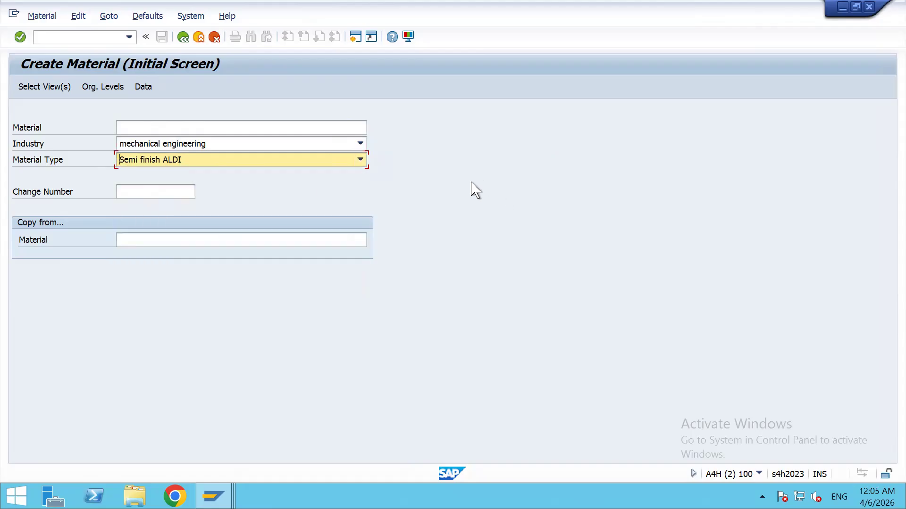
pyautogui.press('Return')
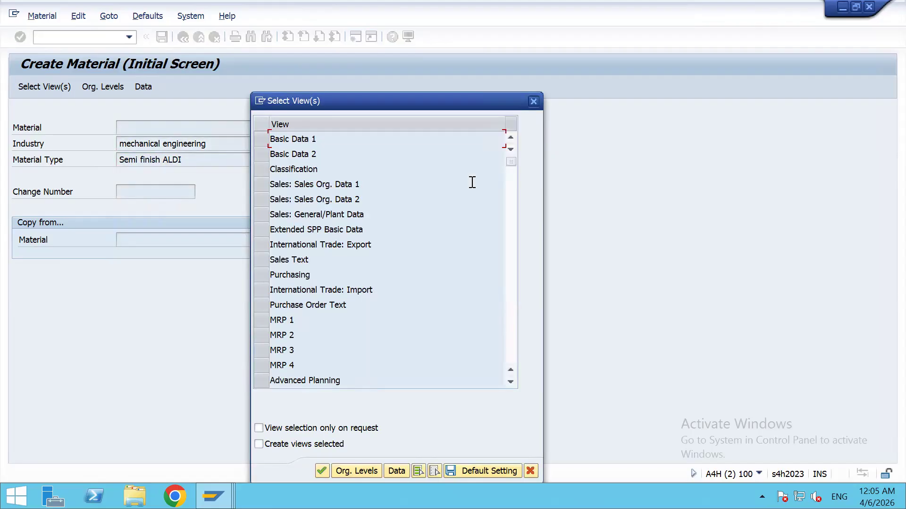
pyautogui.moveTo(441, 100); pyautogui.dragTo(453, 73)
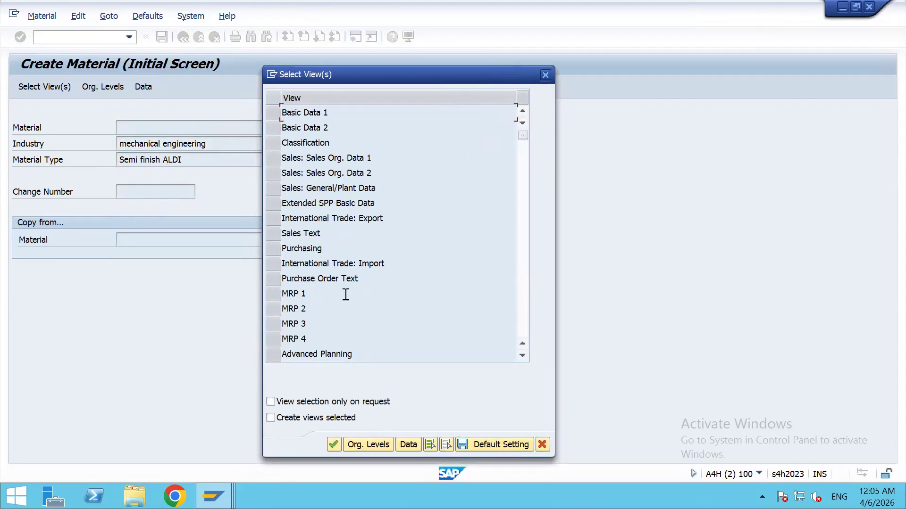
pyautogui.scroll(-2, 342, 295)
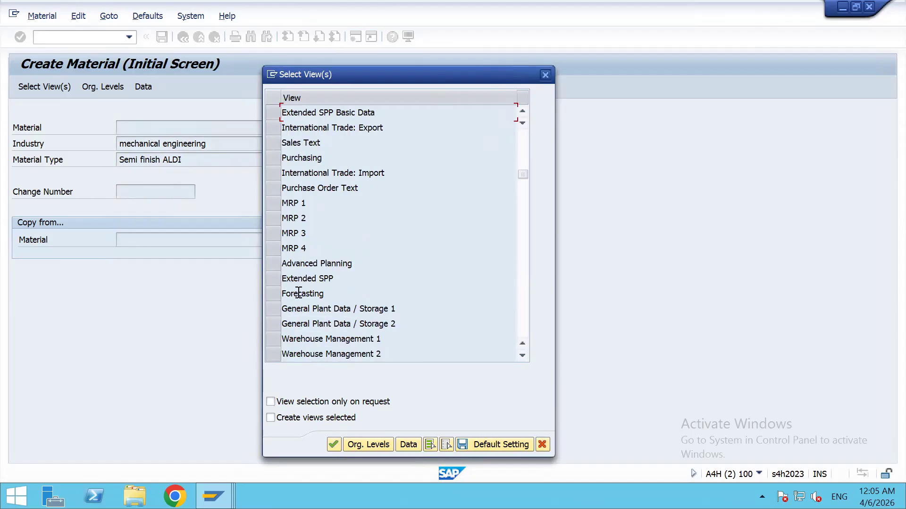
pyautogui.scroll(-2, 330, 252)
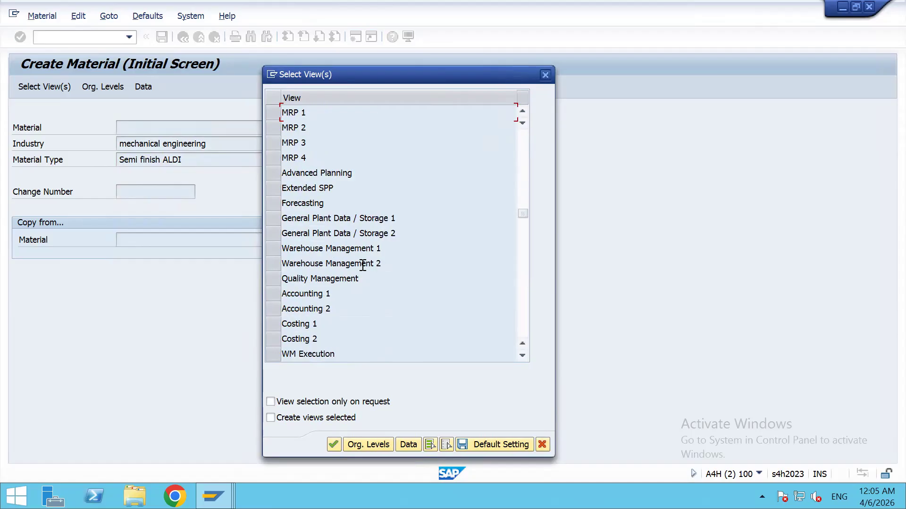
pyautogui.scroll(4, 388, 264)
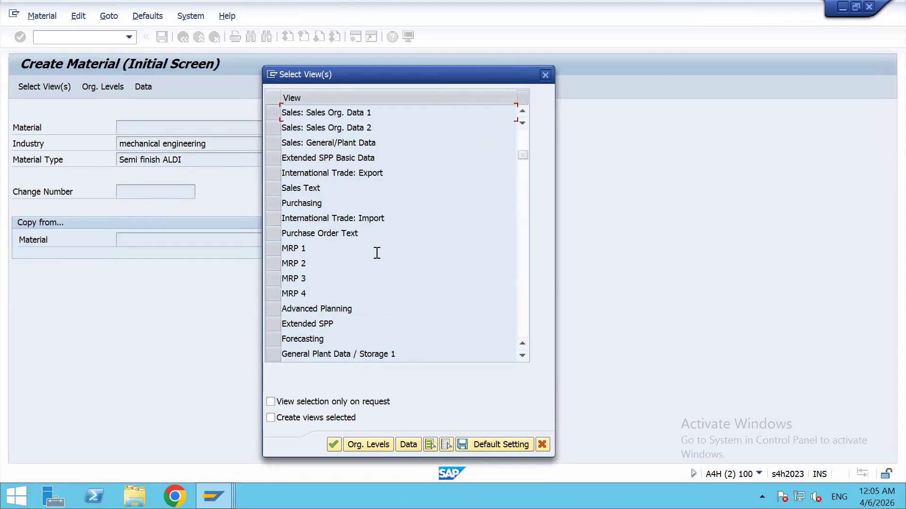
pyautogui.scroll(1, 376, 252)
pyautogui.click(272, 116)
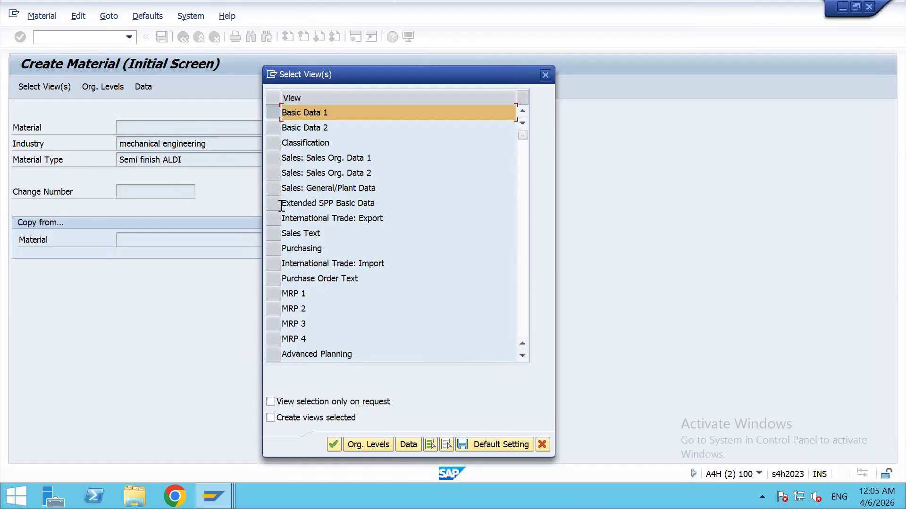
pyautogui.click(273, 249)
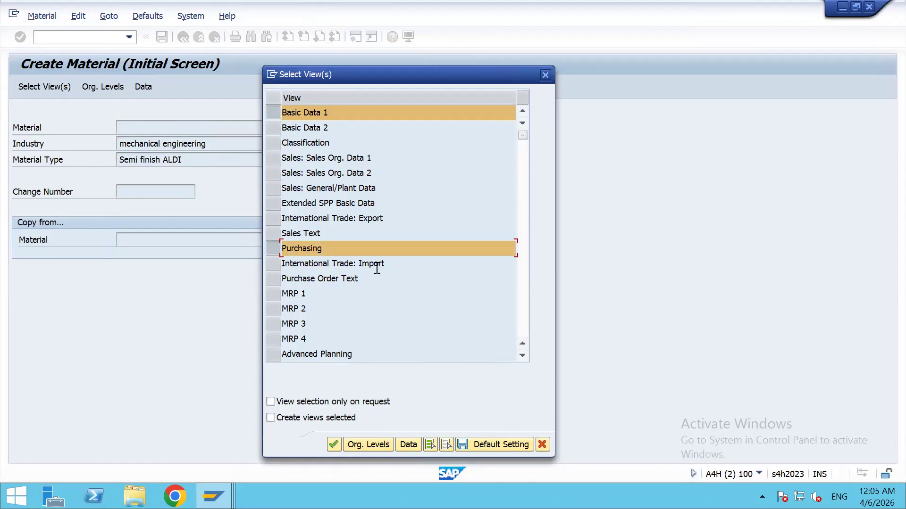
# - Add the General Plant Data / Storage 2 view to the material's view selection
pyautogui.moveTo(384, 263); pyautogui.dragTo(271, 263)
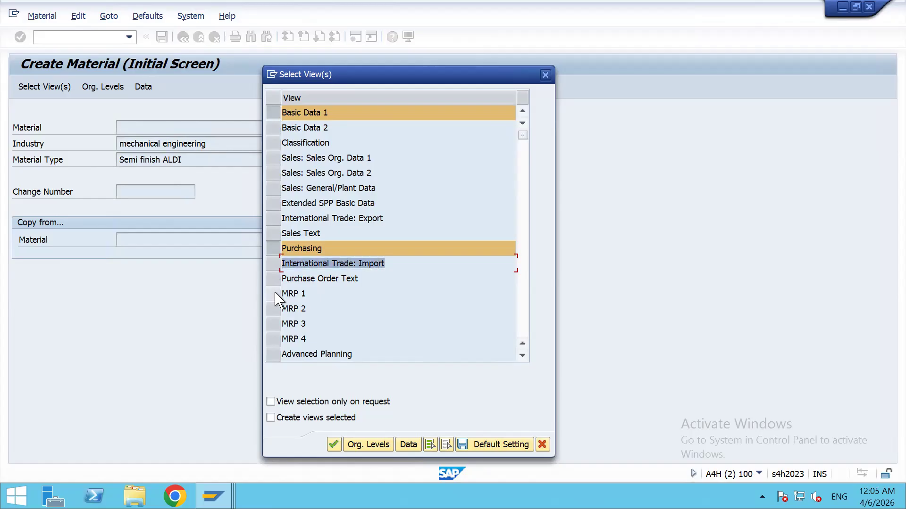
pyautogui.moveTo(363, 279); pyautogui.dragTo(261, 282)
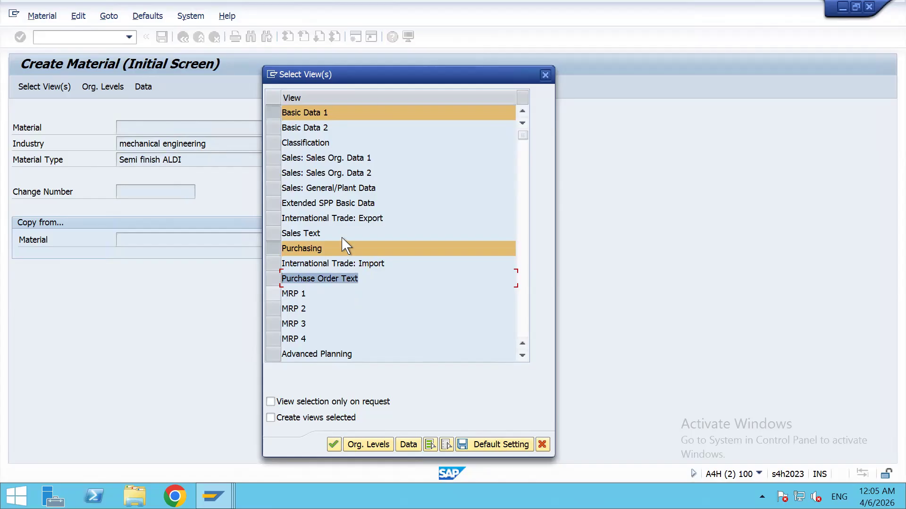
pyautogui.scroll(-2, 345, 241)
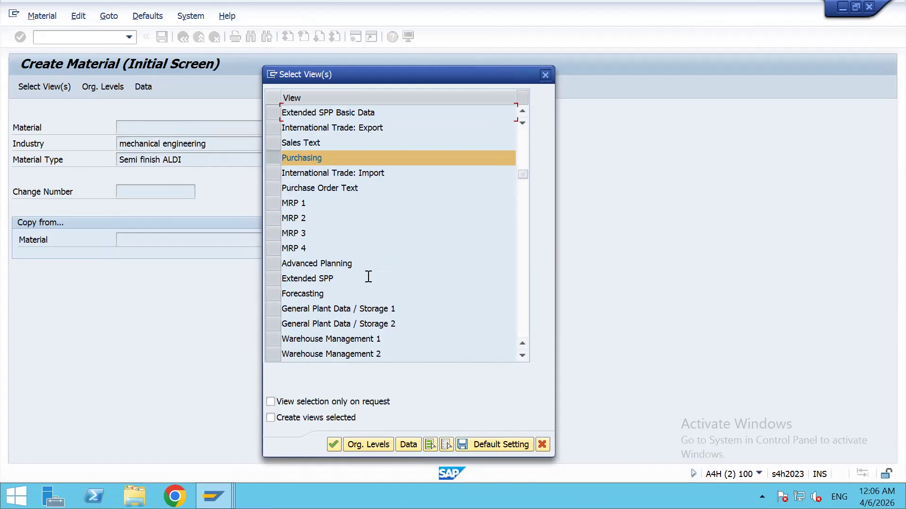
pyautogui.scroll(-1, 368, 278)
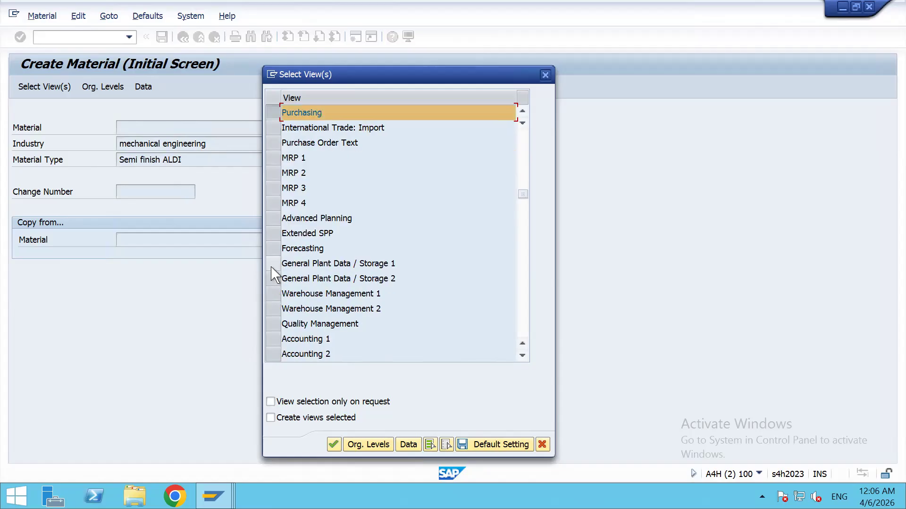
pyautogui.click(273, 279)
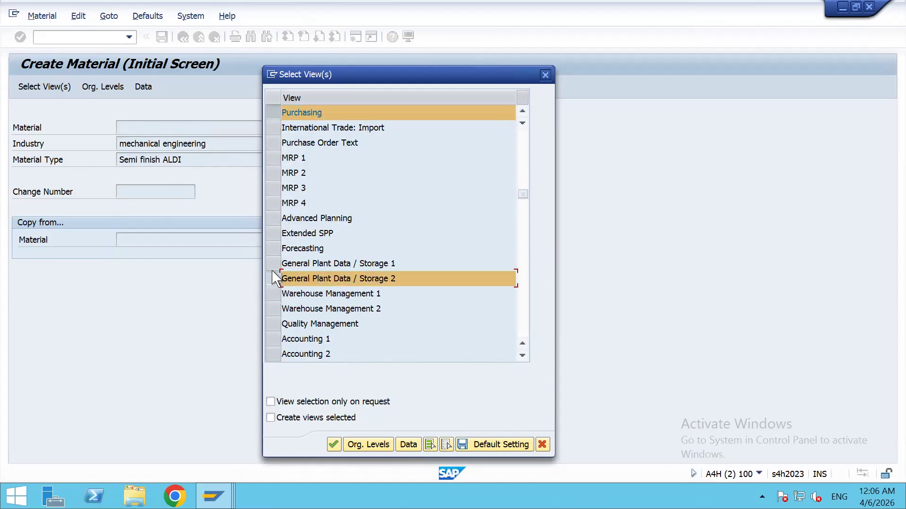
pyautogui.moveTo(398, 279); pyautogui.dragTo(274, 278)
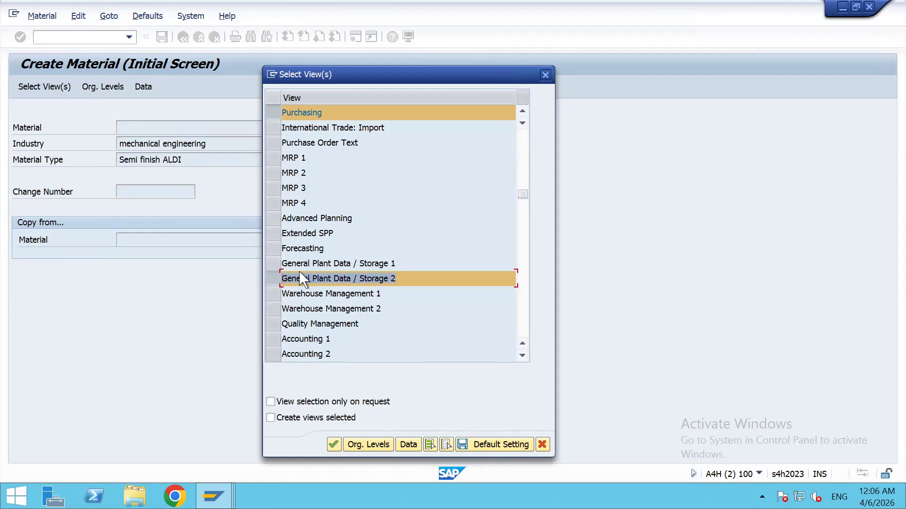
pyautogui.moveTo(404, 265); pyautogui.dragTo(290, 263)
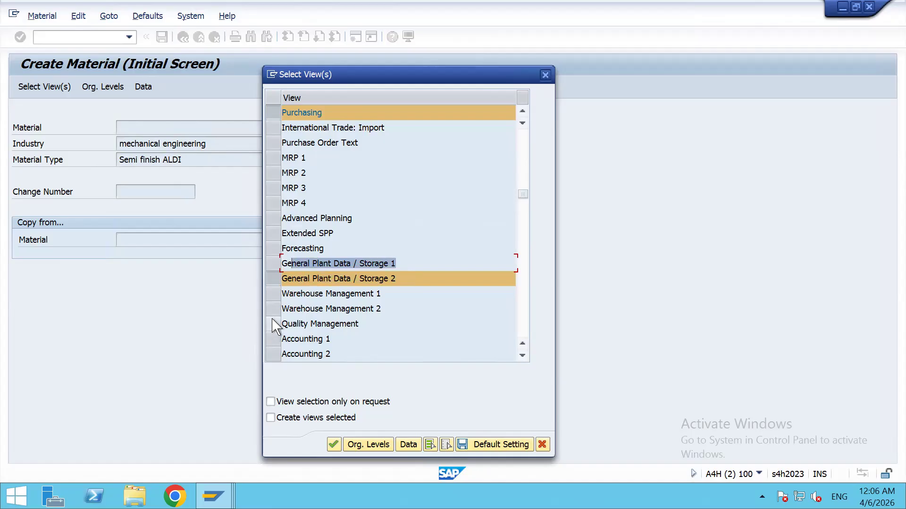
# - Add the Accounting 1, Accounting 2 and General Plant Data / Storage 1 views to the selection
pyautogui.scroll(-1, 301, 291)
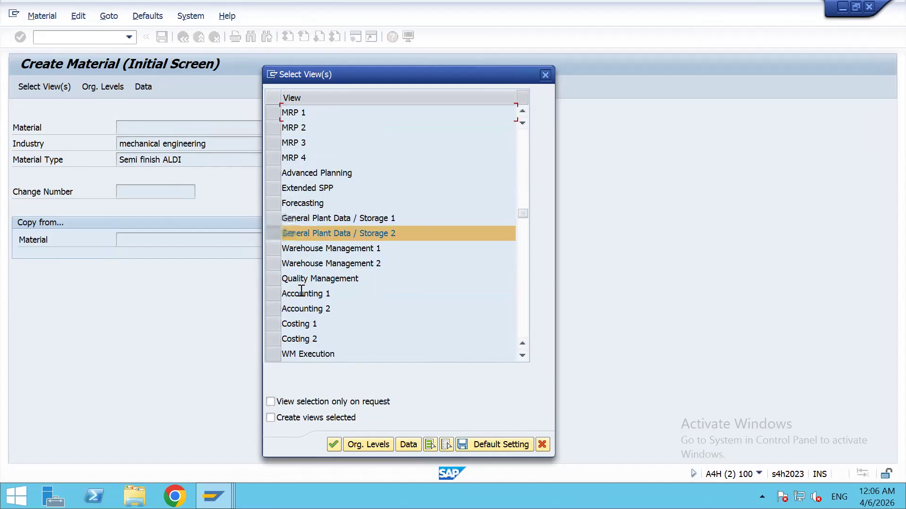
pyautogui.click(271, 296)
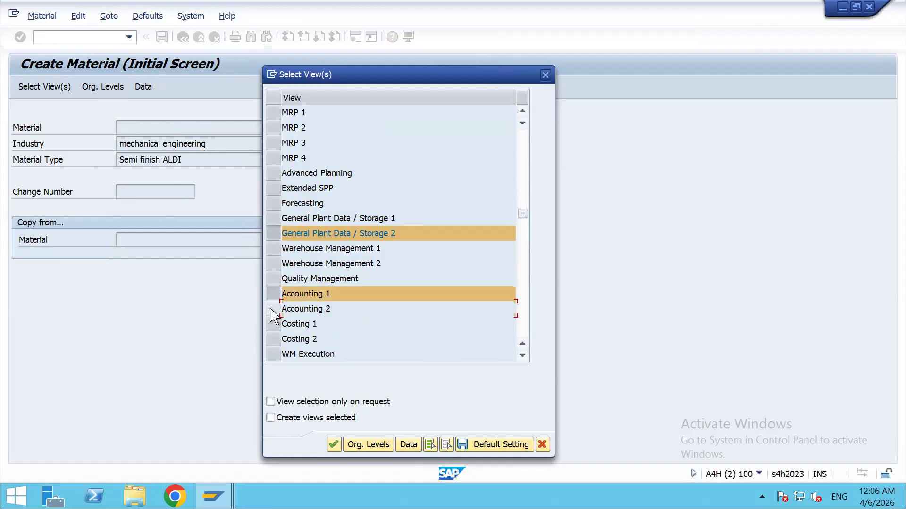
pyautogui.click(272, 309)
pyautogui.click(272, 249)
pyautogui.click(273, 244)
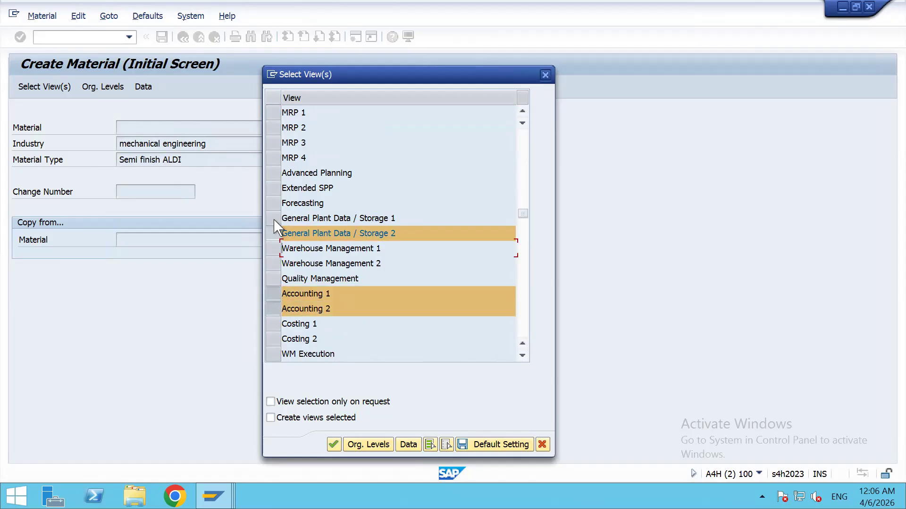
pyautogui.click(274, 219)
# - Add the Basic Data 2 view, save the view selection as the default setting and enable Create views selected
pyautogui.scroll(4, 377, 311)
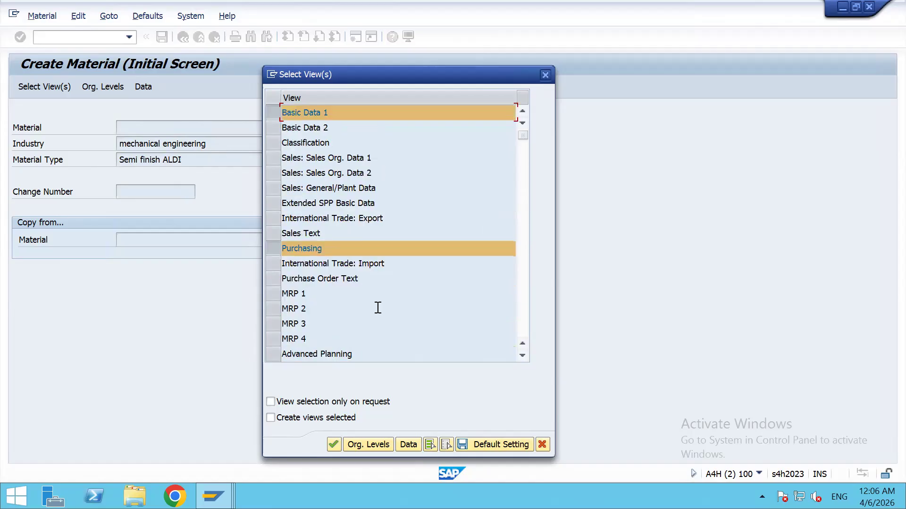
pyautogui.click(273, 128)
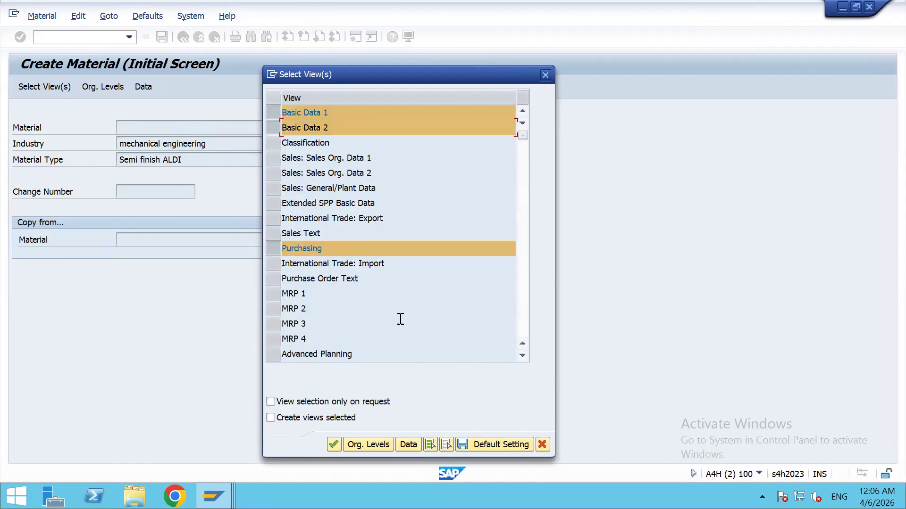
pyautogui.scroll(-6, 384, 269)
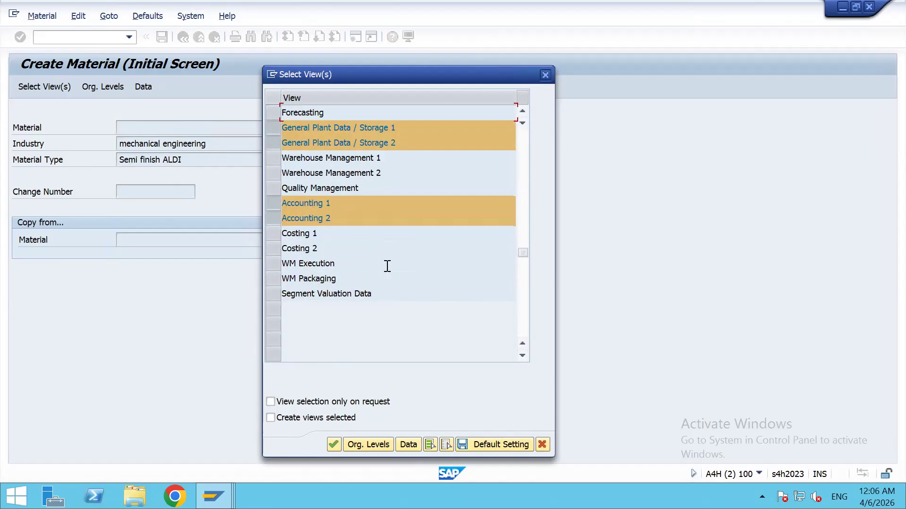
pyautogui.click(491, 448)
pyautogui.click(271, 419)
# - Proceed to the organizational levels and set the plant to 1005
pyautogui.click(367, 445)
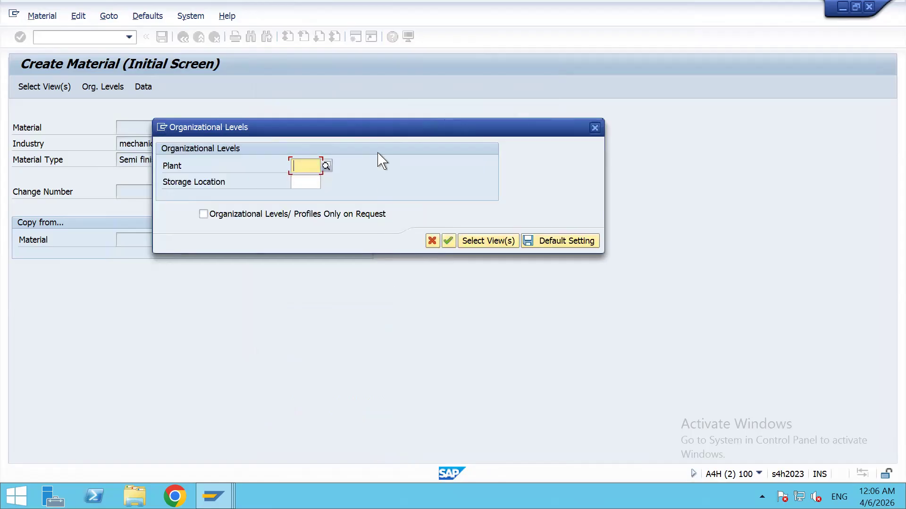
pyautogui.write('1')
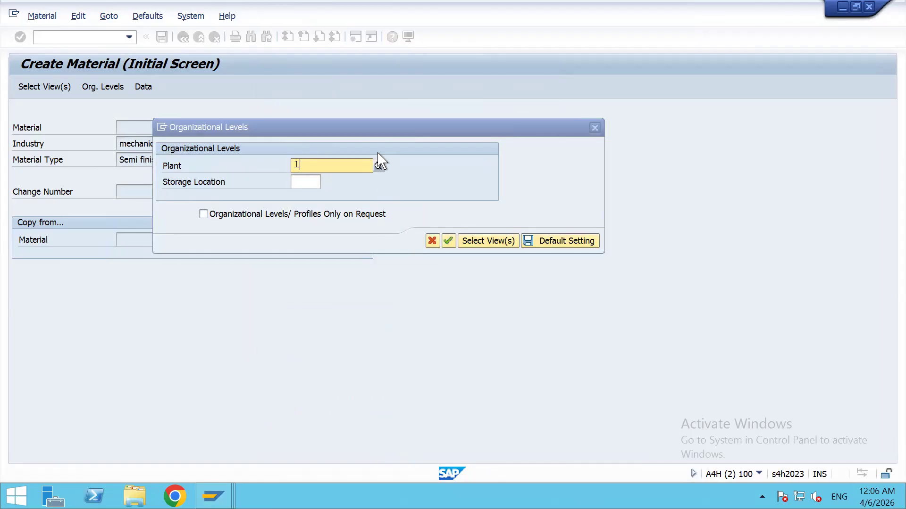
pyautogui.write('00')
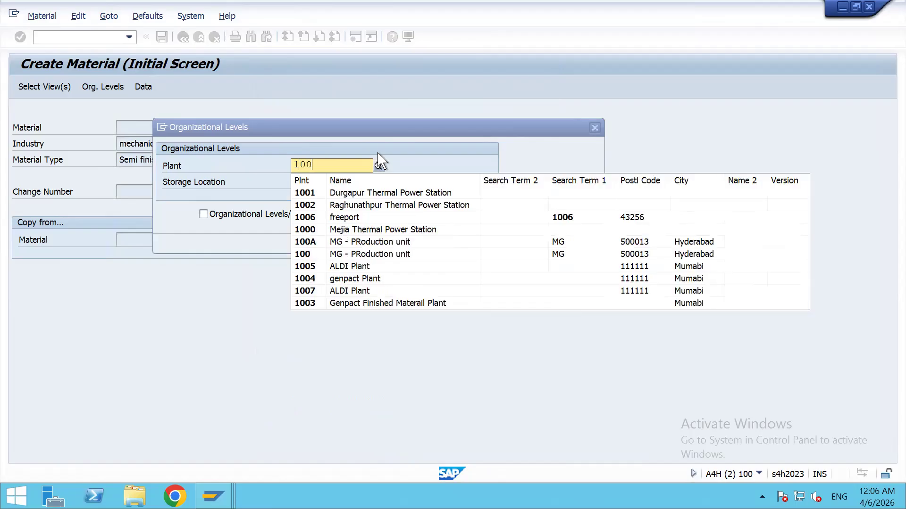
pyautogui.click(319, 267)
# - Choose storage location 1002, Semi finished, of plant 1005 from the possible storage locations
pyautogui.click(307, 182)
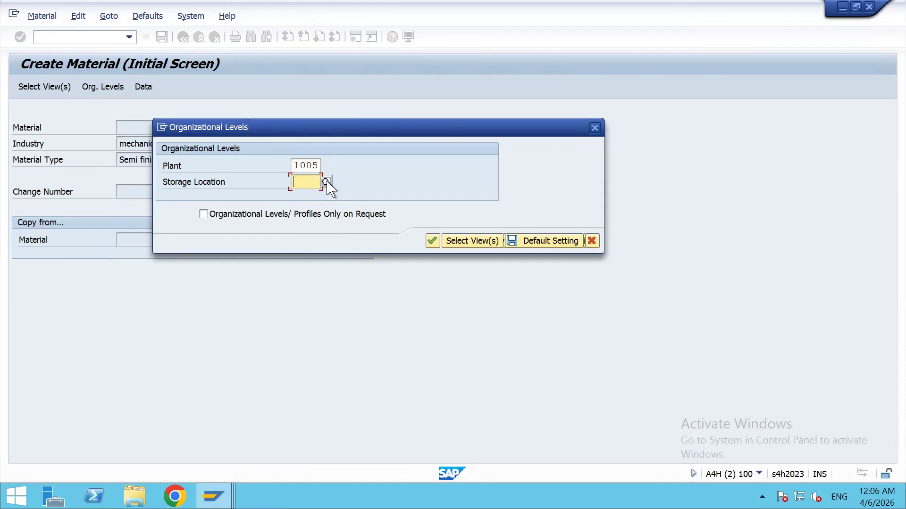
pyautogui.click(326, 182)
pyautogui.moveTo(302, 255); pyautogui.dragTo(464, 219)
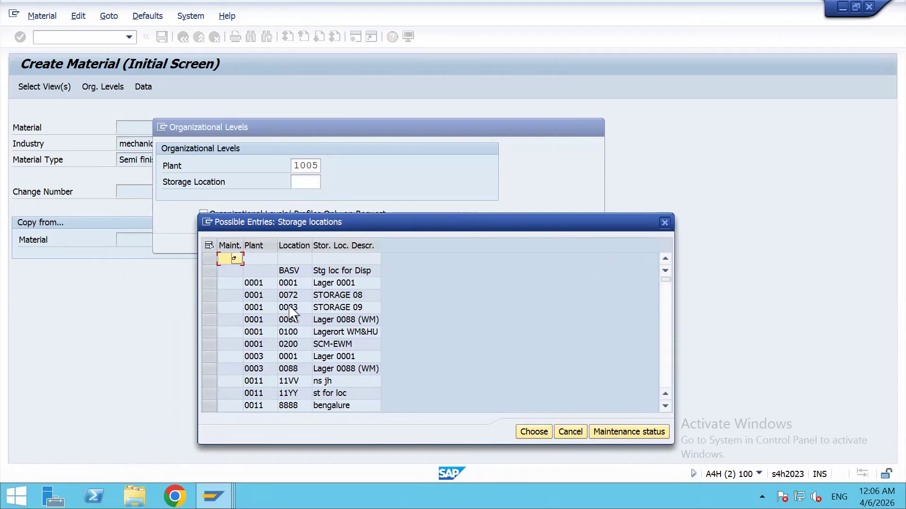
pyautogui.scroll(-5, 305, 346)
pyautogui.scroll(-10, 304, 347)
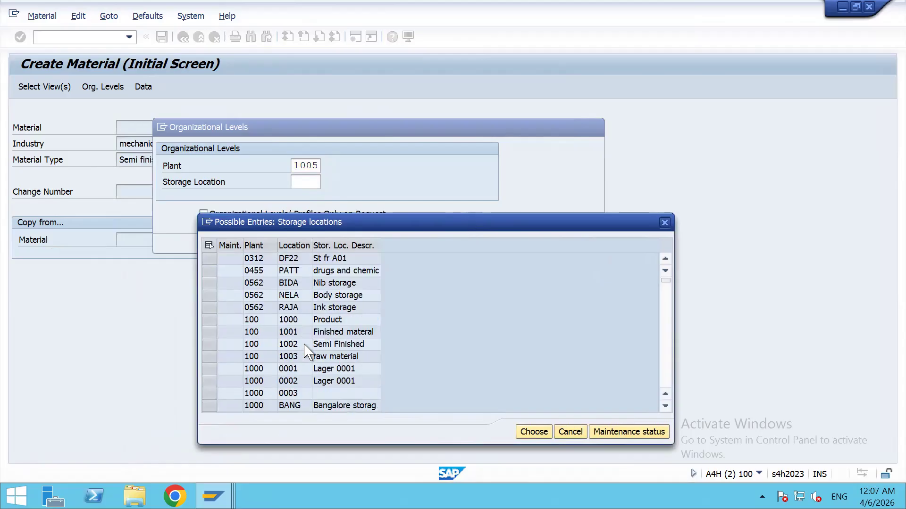
pyautogui.scroll(2, 305, 347)
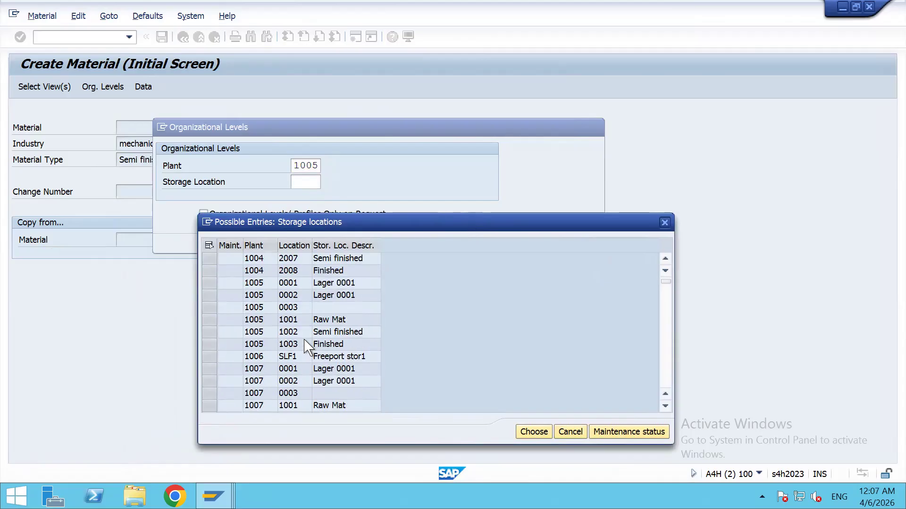
pyautogui.scroll(1, 305, 346)
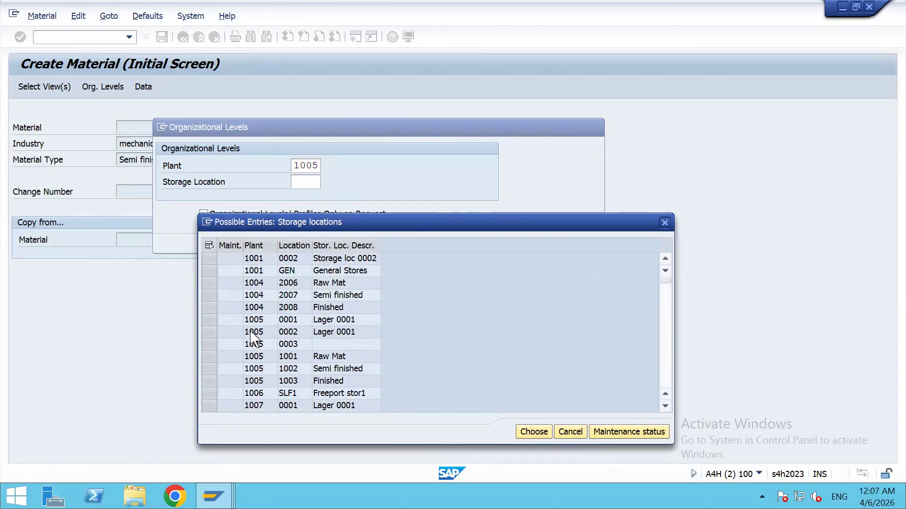
pyautogui.click(327, 369)
pyautogui.doubleClick(287, 369)
# - Try to save plant 1005 and storage location 1002 as the default organizational levels, and cancel the organizational levels entry
pyautogui.click(542, 241)
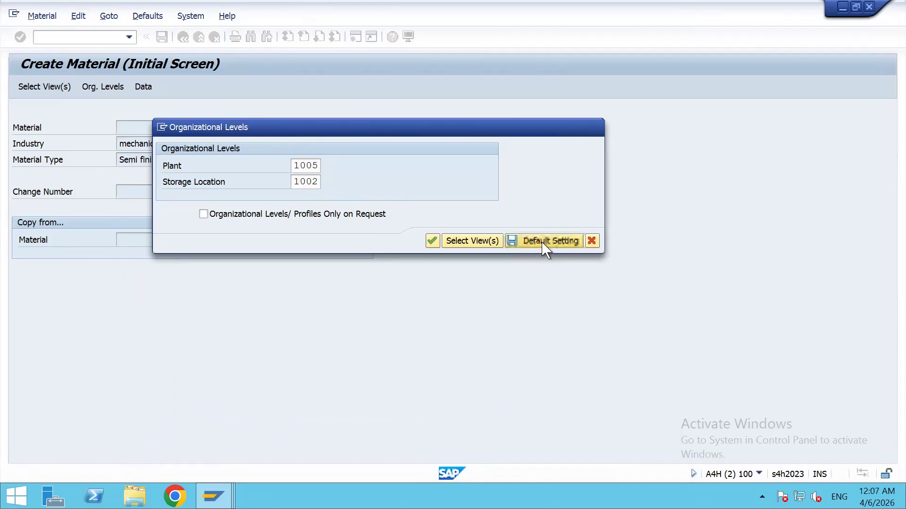
pyautogui.moveTo(203, 327); pyautogui.dragTo(325, 302)
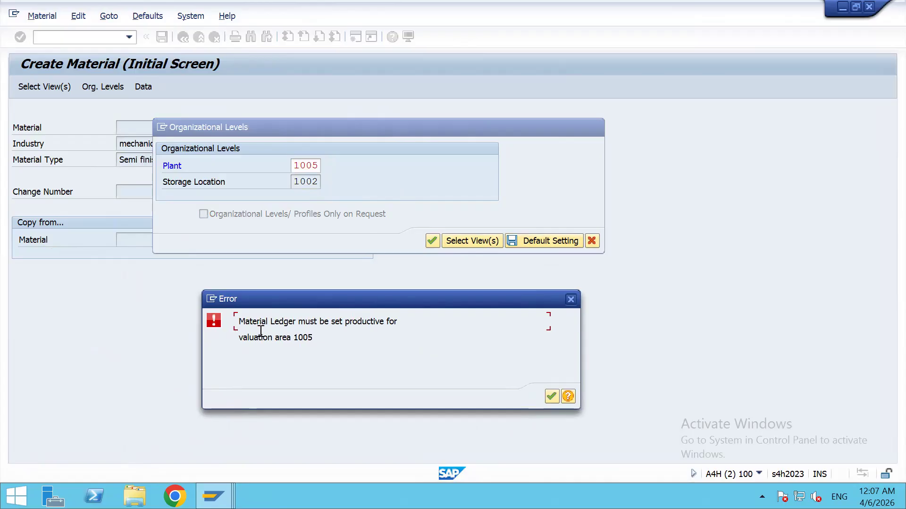
pyautogui.moveTo(313, 338); pyautogui.dragTo(229, 316)
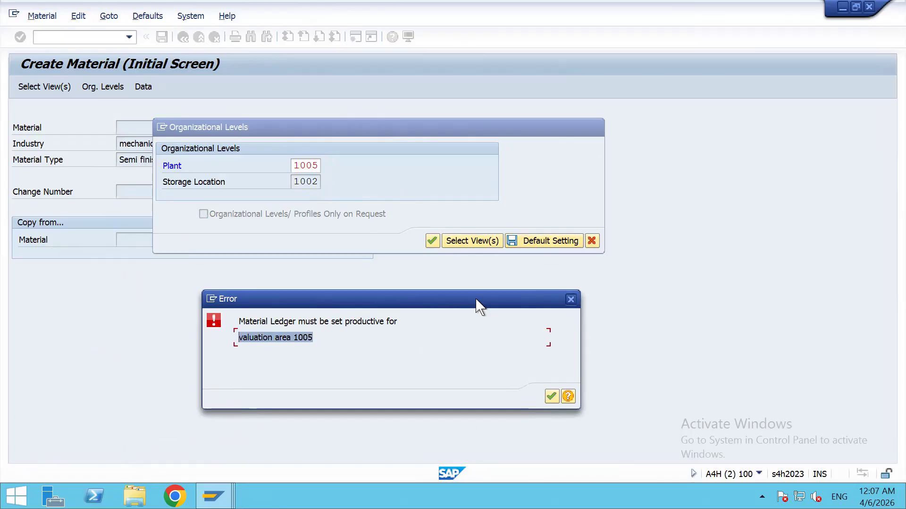
pyautogui.click(551, 397)
pyautogui.click(591, 241)
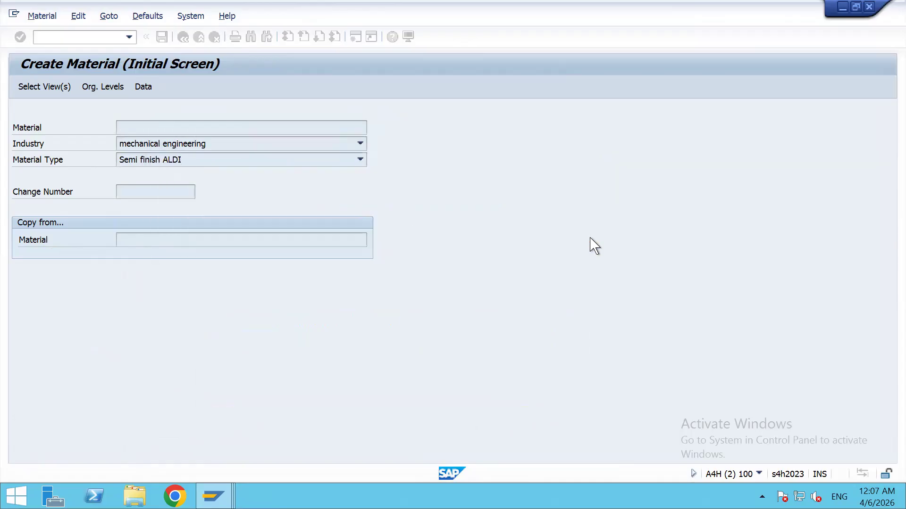
# - Leave material creation and start the material ledger production startup with transaction /nckmstart
pyautogui.click(69, 39)
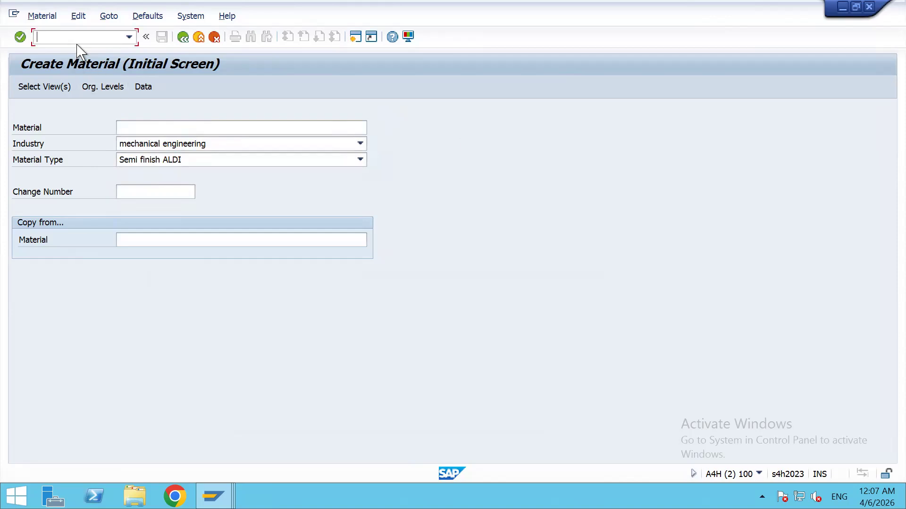
pyautogui.write('/nckmstart')
pyautogui.press('Return')
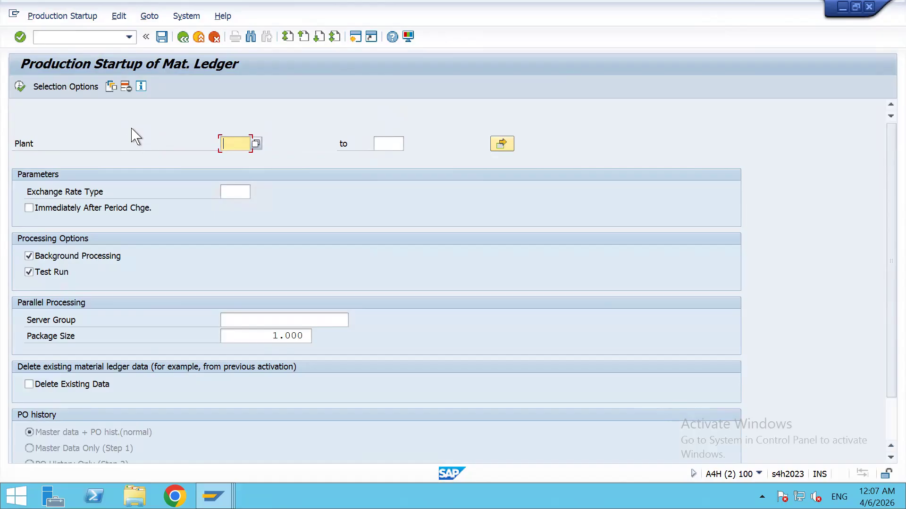
# - Try a test run of the material ledger production startup for plant 1005 with exchange rate type M, immediately after period change
pyautogui.write('1005')
pyautogui.click(239, 190)
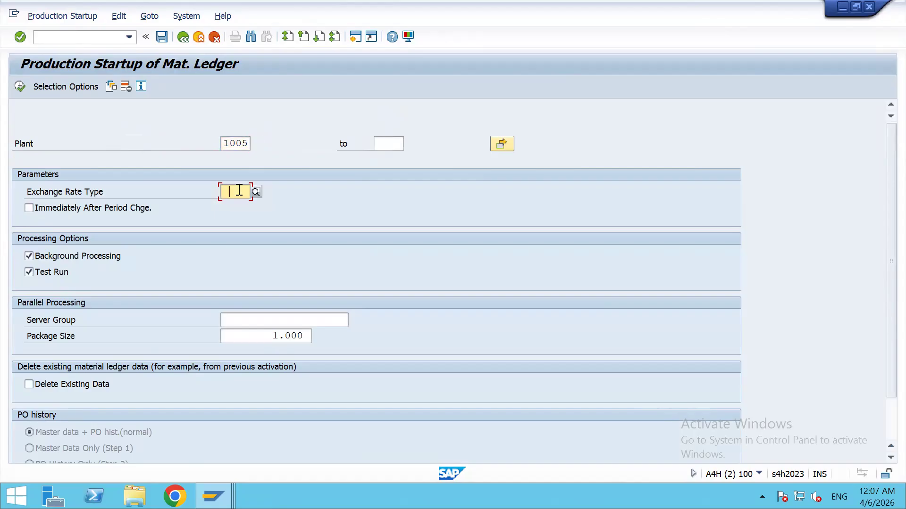
pyautogui.write('M')
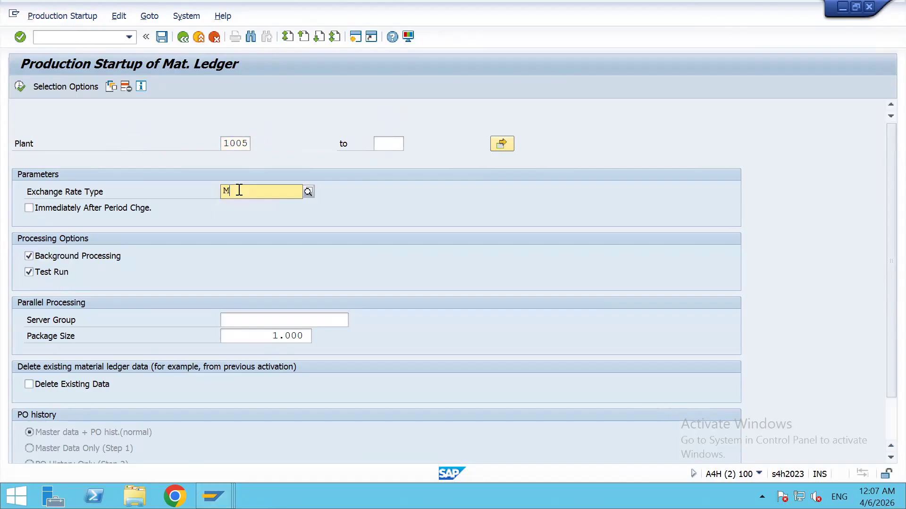
pyautogui.click(234, 218)
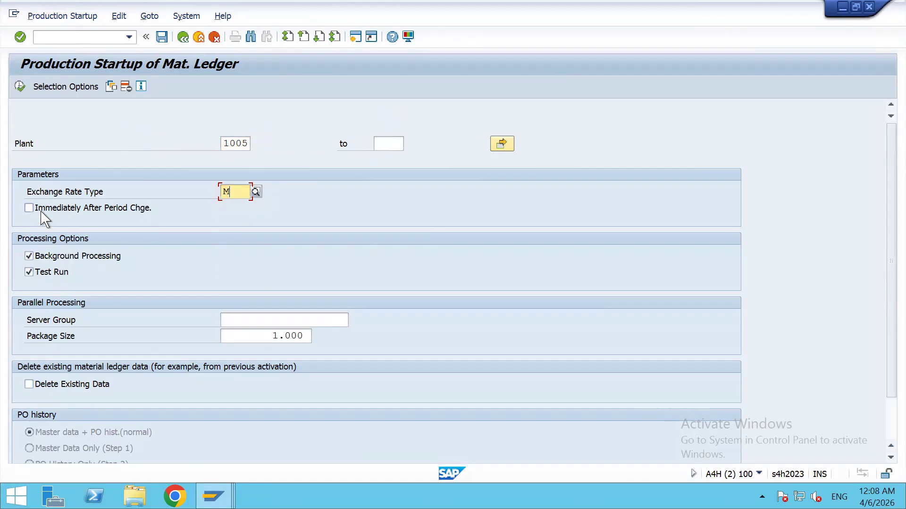
pyautogui.click(29, 208)
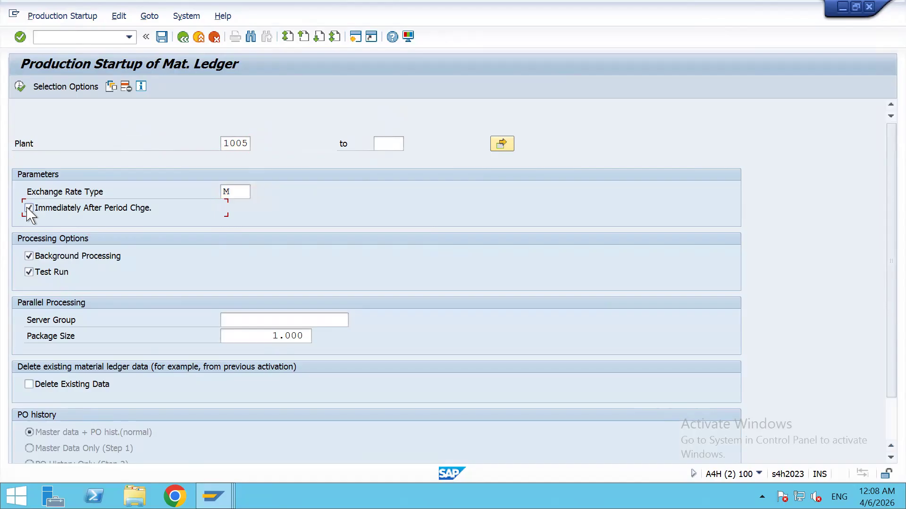
pyautogui.scroll(-2, 165, 252)
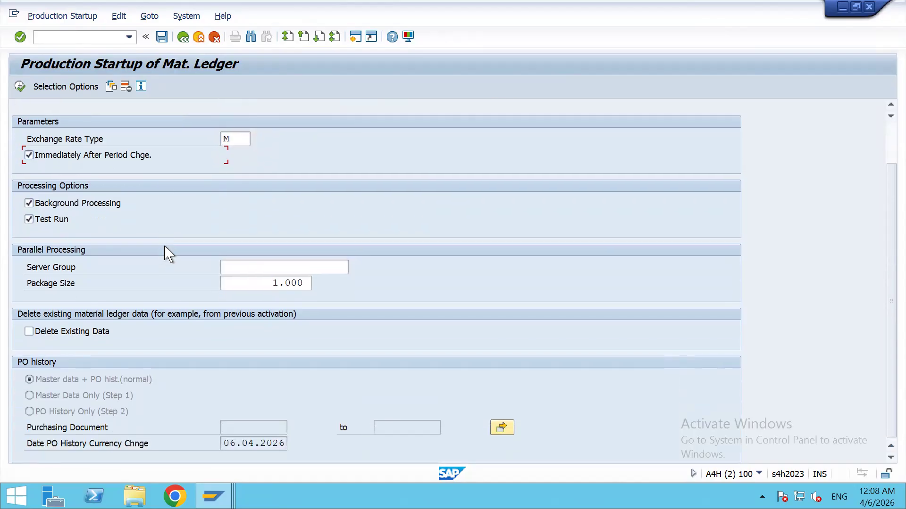
pyautogui.scroll(2, 150, 175)
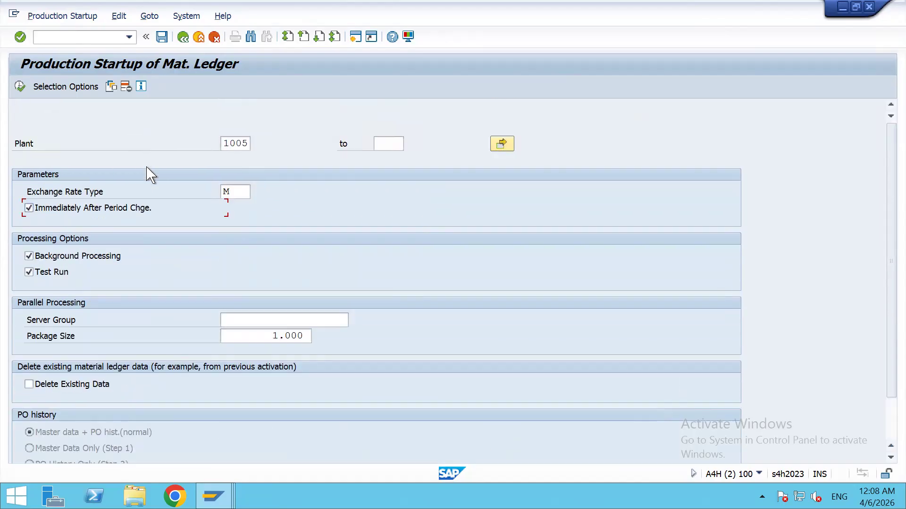
pyautogui.click(17, 87)
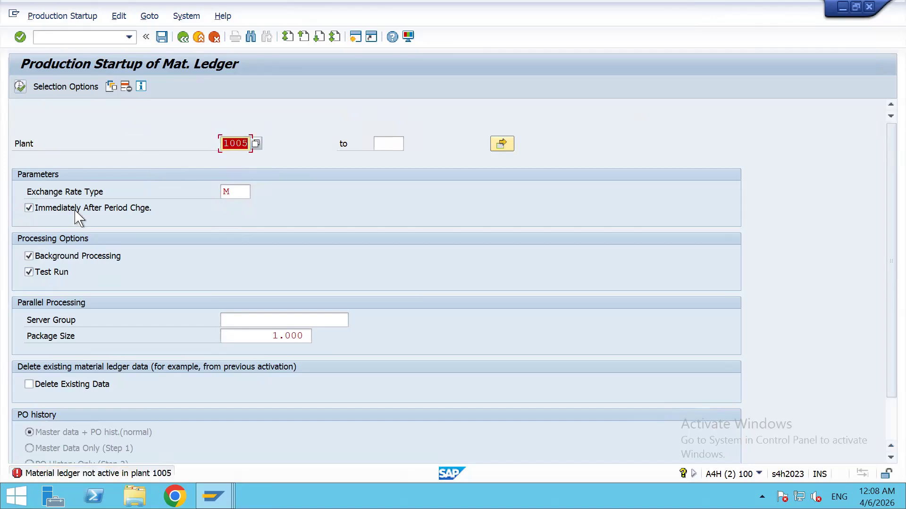
# - Turn off the test run option and try to execute the material ledger production startup for plant 1005
pyautogui.click(46, 272)
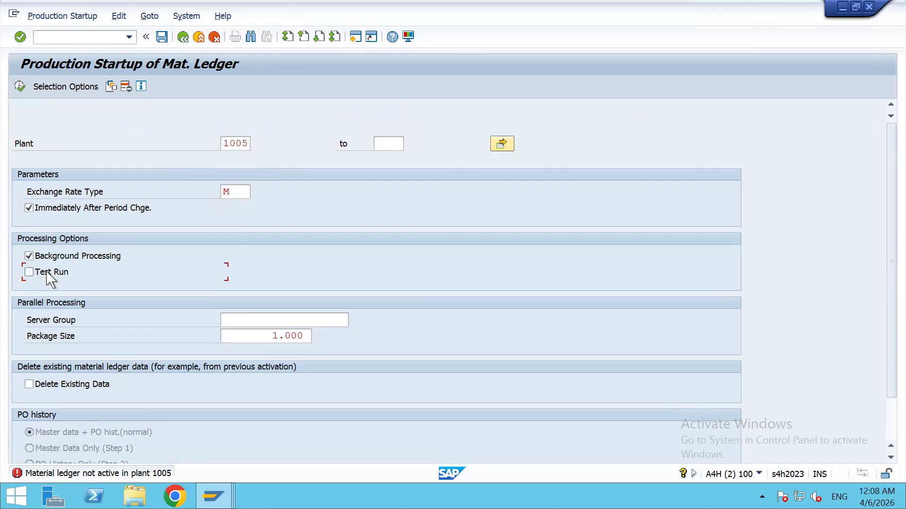
pyautogui.click(20, 86)
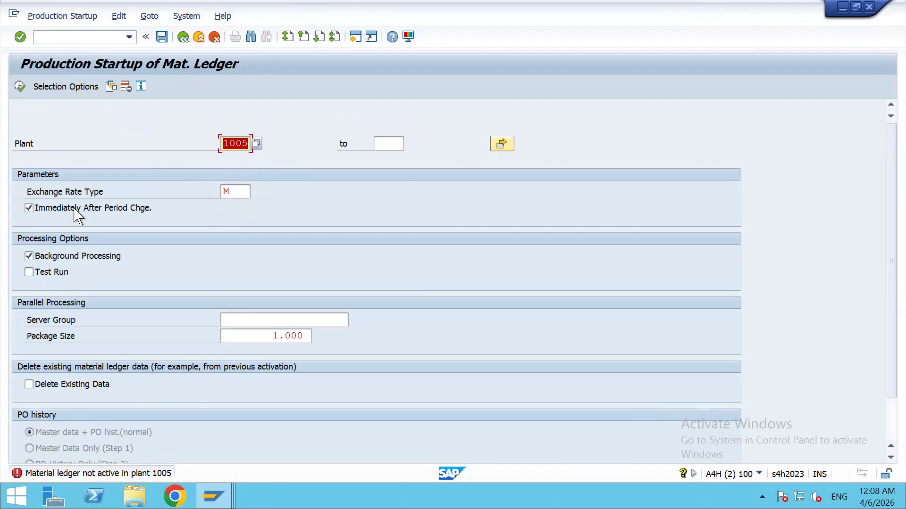
pyautogui.click(20, 87)
pyautogui.scroll(-2, 176, 322)
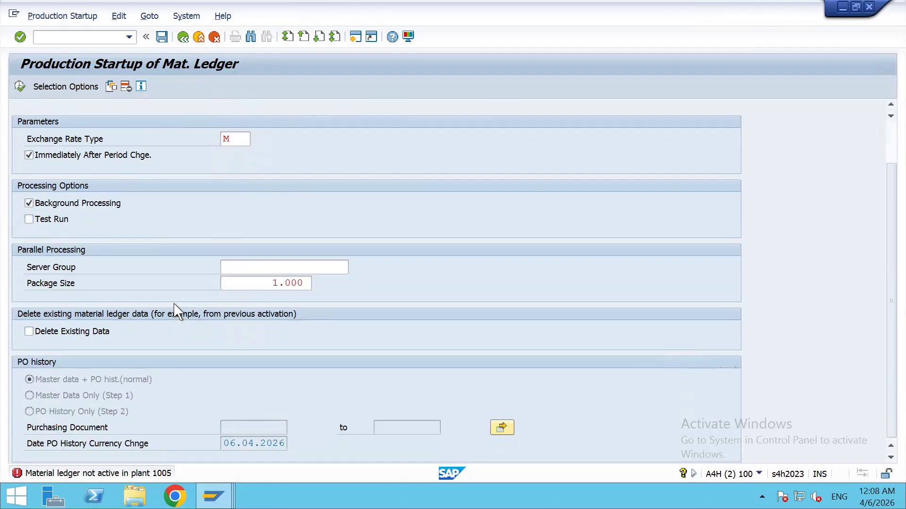
pyautogui.scroll(2, 171, 262)
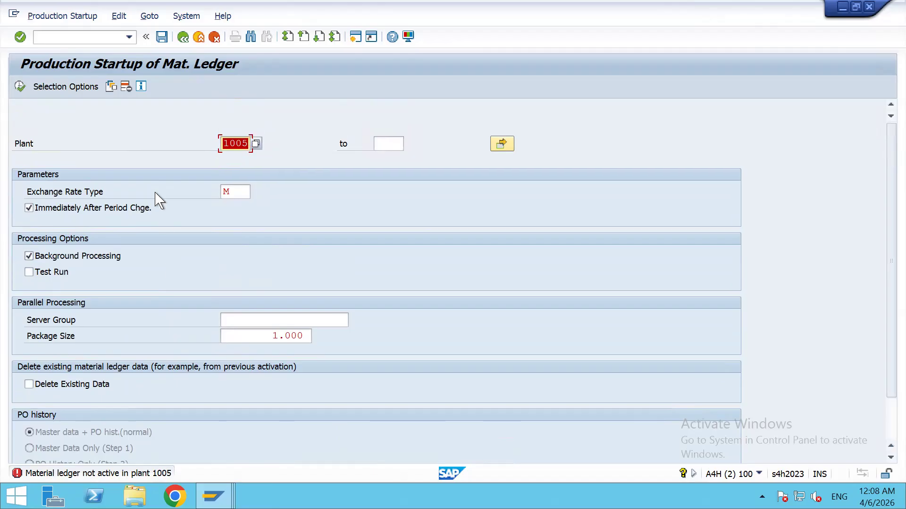
# - Leave the production startup with /n and open the SAP Customizing Implementation Guide through transaction spro
pyautogui.click(75, 40)
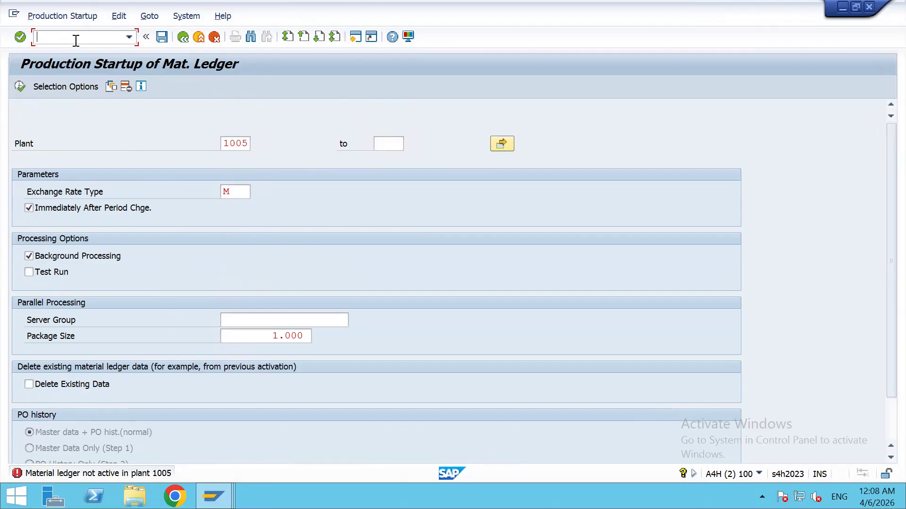
pyautogui.write('/n')
pyautogui.press('Return')
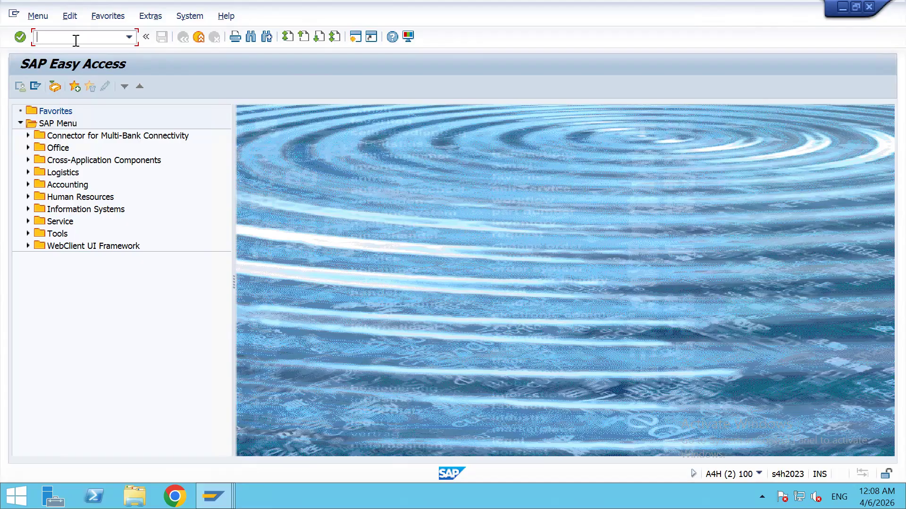
pyautogui.write('spro')
pyautogui.press('Return')
pyautogui.click(61, 88)
# - Try to search the implementation guide for "ledger", and stop the transaction while the search is running
pyautogui.hotkey('ctrl', 'f')
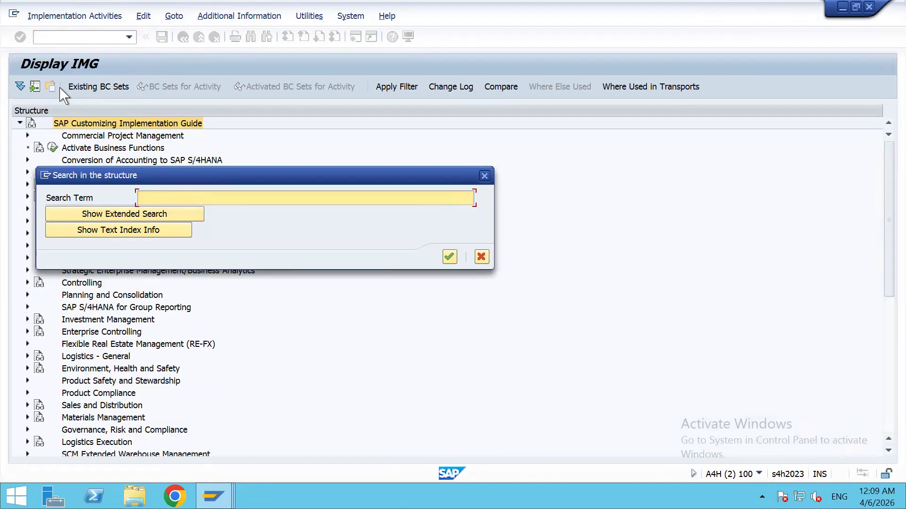
pyautogui.write('ledger')
pyautogui.press('Return')
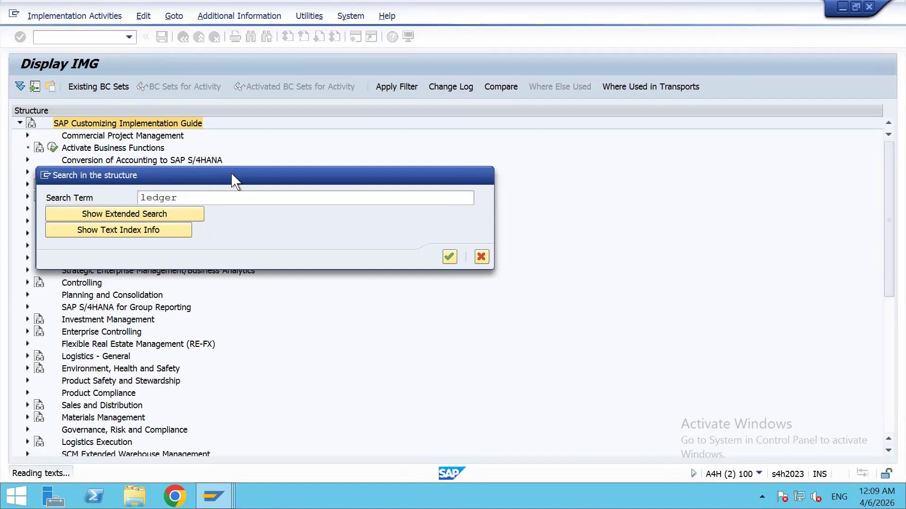
pyautogui.moveTo(231, 174); pyautogui.dragTo(396, 188)
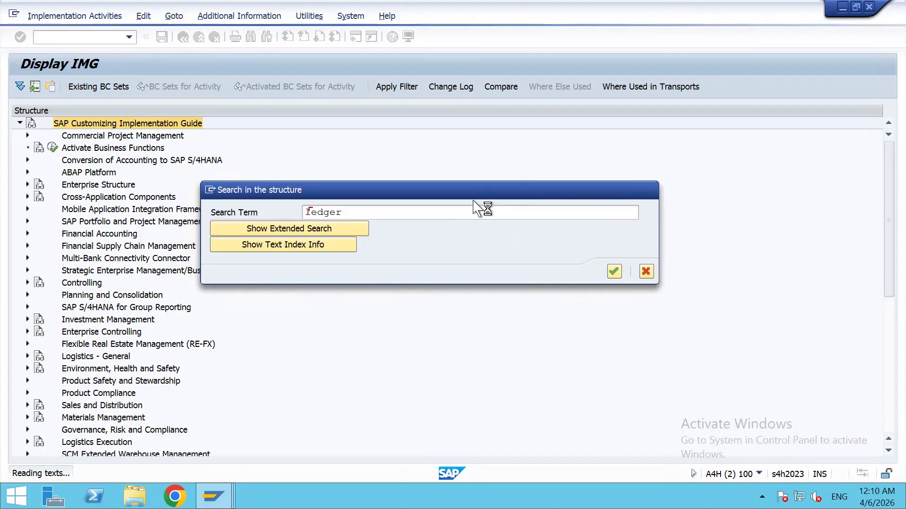
pyautogui.click(210, 191)
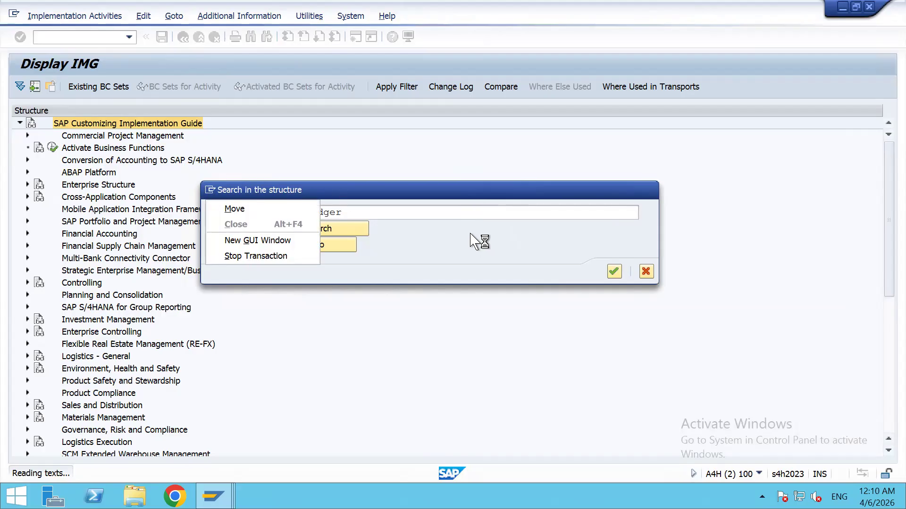
pyautogui.click(464, 252)
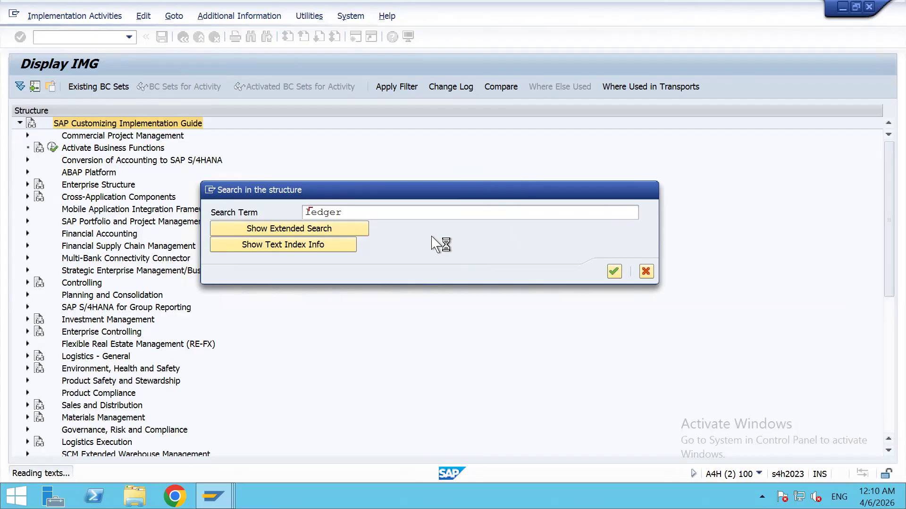
pyautogui.click(210, 189)
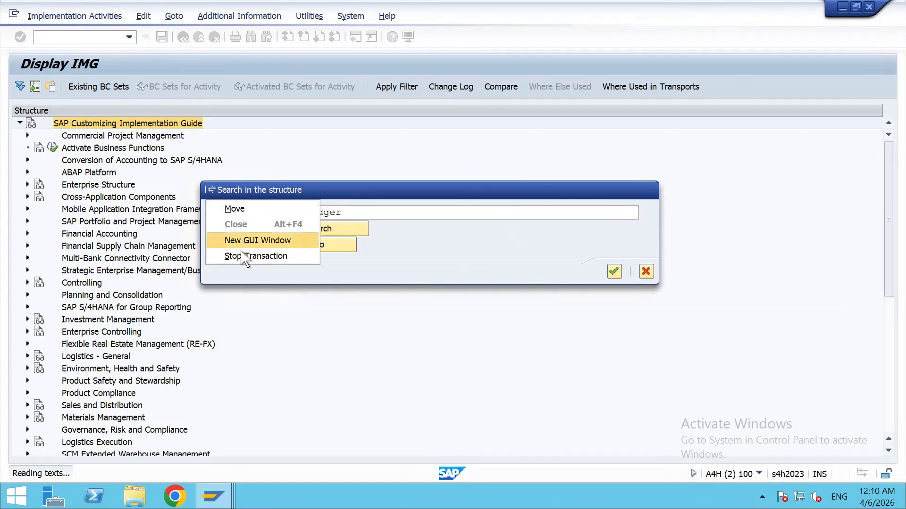
pyautogui.click(245, 255)
# - Open the material ledger activation view with transaction omx1 and bring valuation area 1005 into view
pyautogui.click(55, 37)
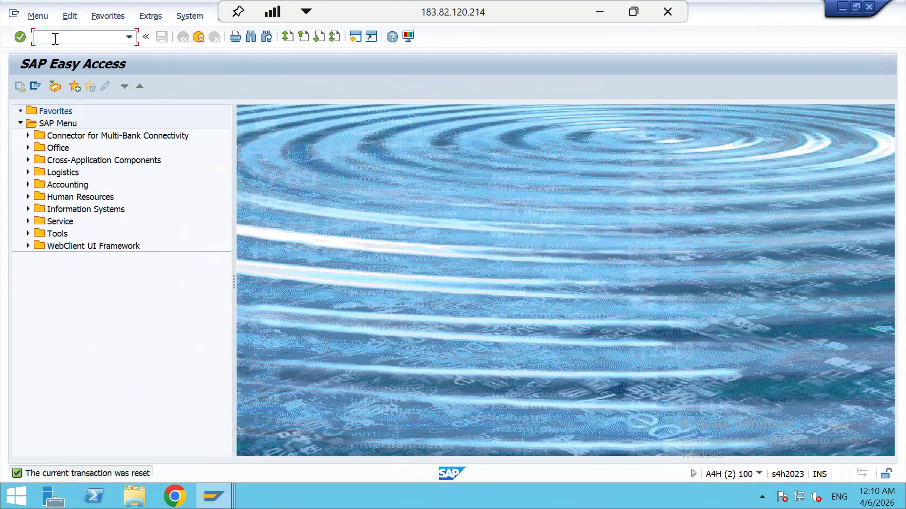
pyautogui.write('omx1')
pyautogui.press('Return')
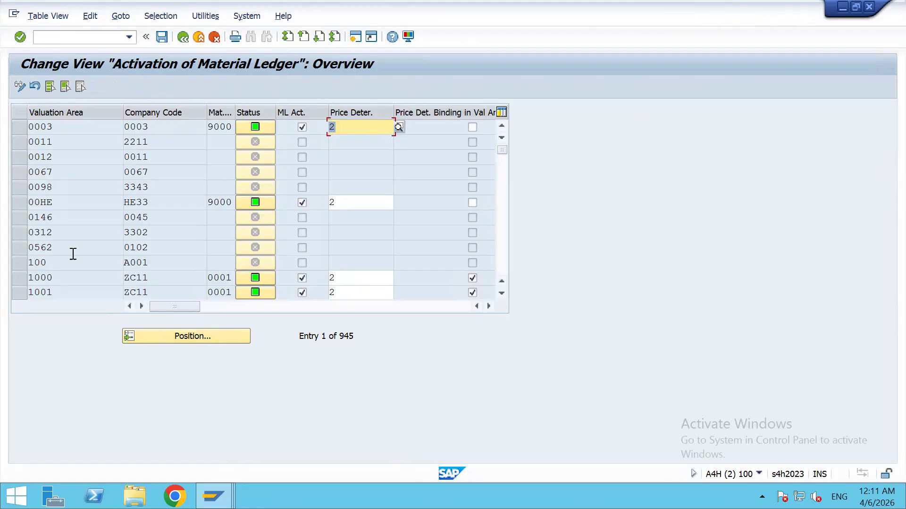
pyautogui.scroll(-1, 76, 247)
pyautogui.scroll(-2, 75, 247)
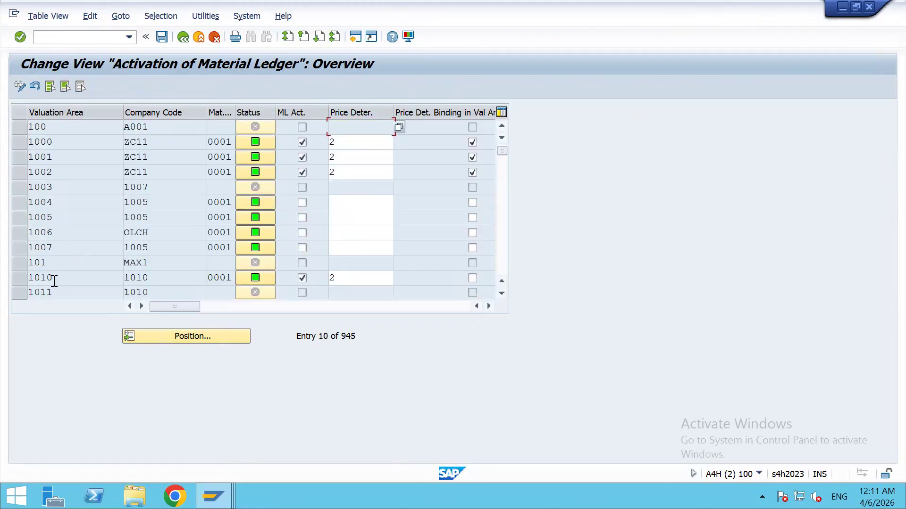
# - Activate the material ledger for valuation area 1005 with price determination 2, and save the change
pyautogui.click(19, 217)
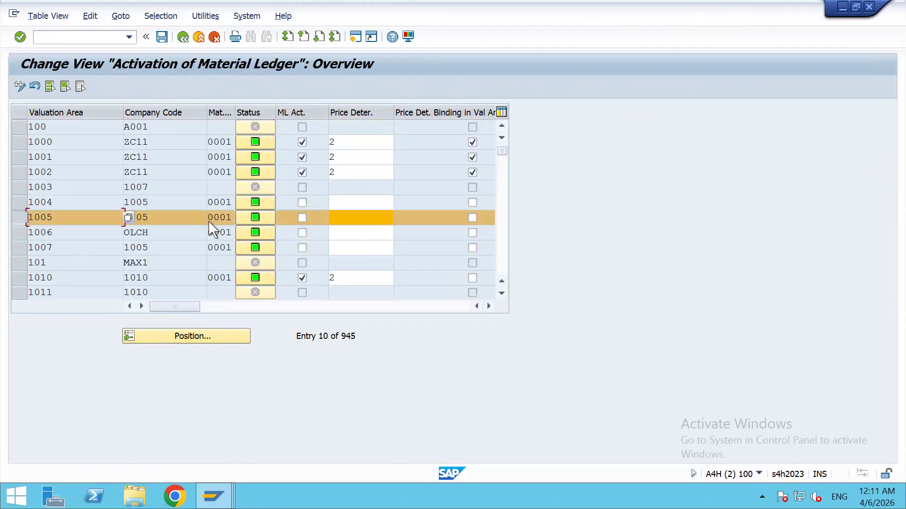
pyautogui.click(302, 218)
pyautogui.click(386, 217)
pyautogui.click(398, 217)
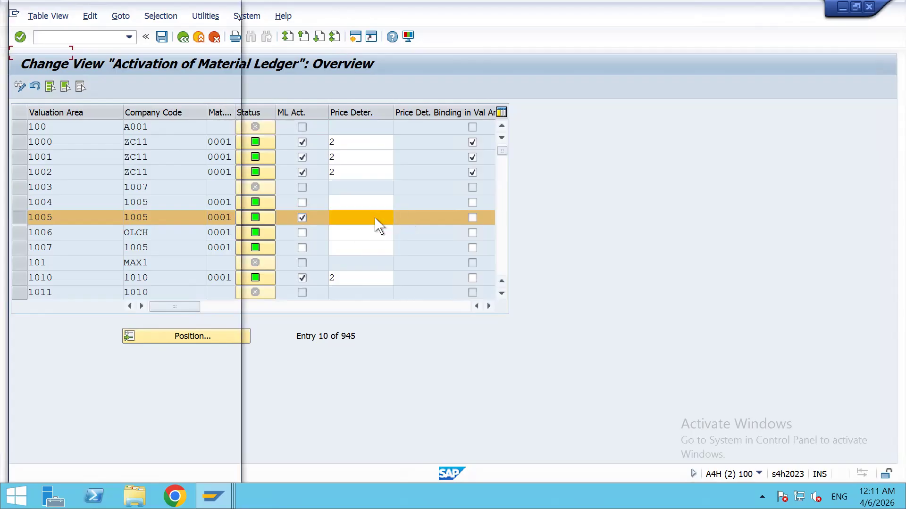
pyautogui.doubleClick(30, 52)
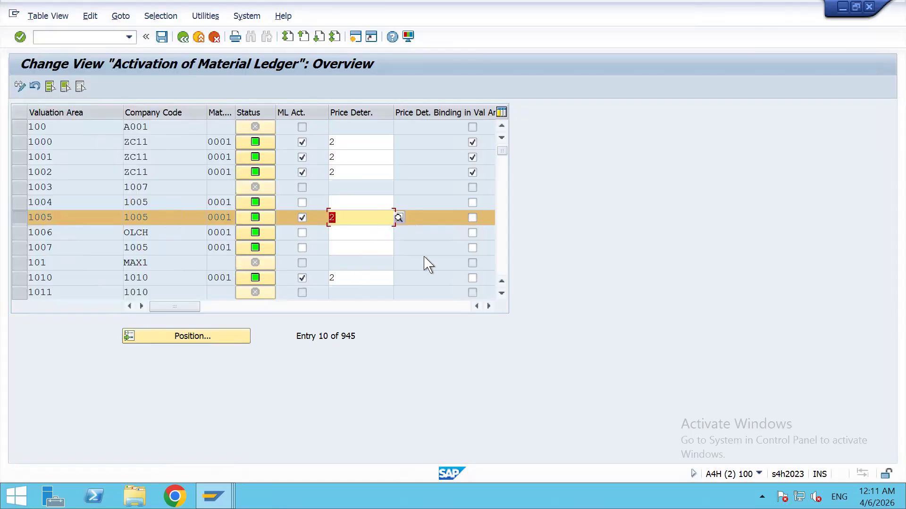
pyautogui.hotkey('ctrl', 's')
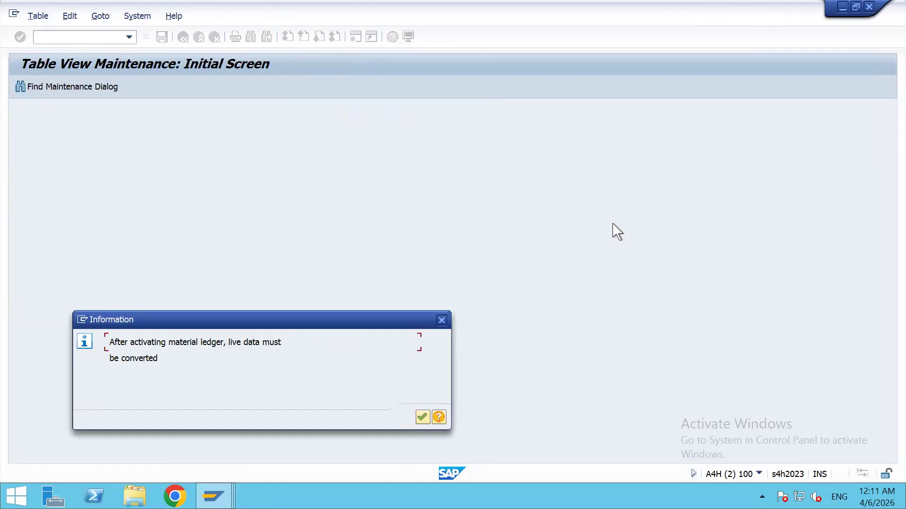
pyautogui.press('Return')
pyautogui.click(297, 241)
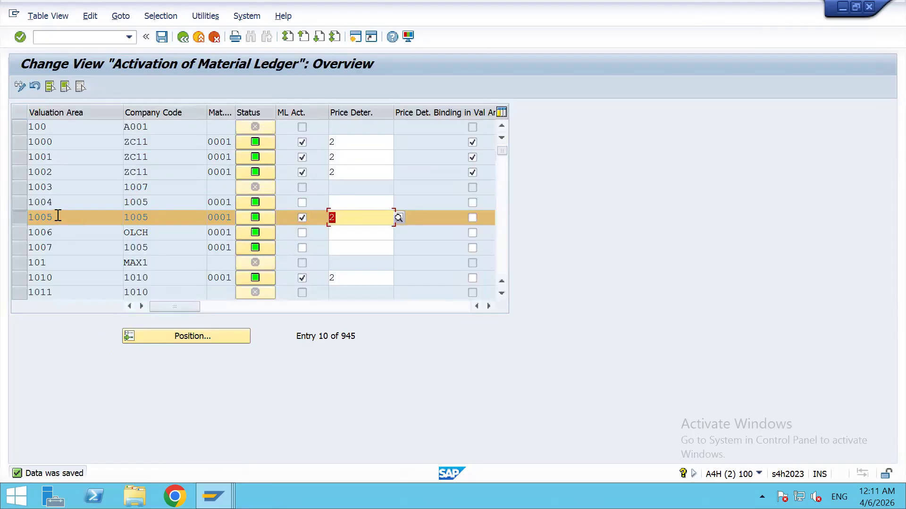
# - Open the material ledger type definitions with transaction /nomx2
pyautogui.click(88, 38)
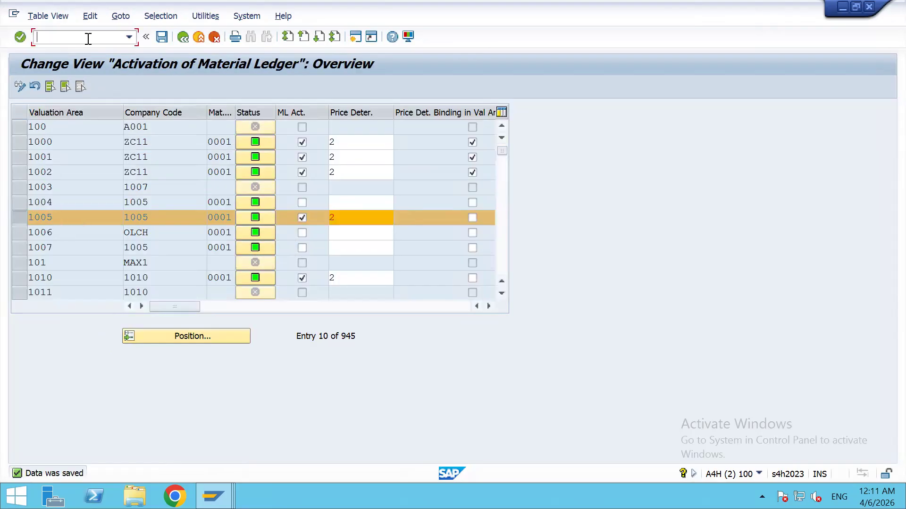
pyautogui.write('omx1')
pyautogui.write('/nomx2')
pyautogui.press('Return')
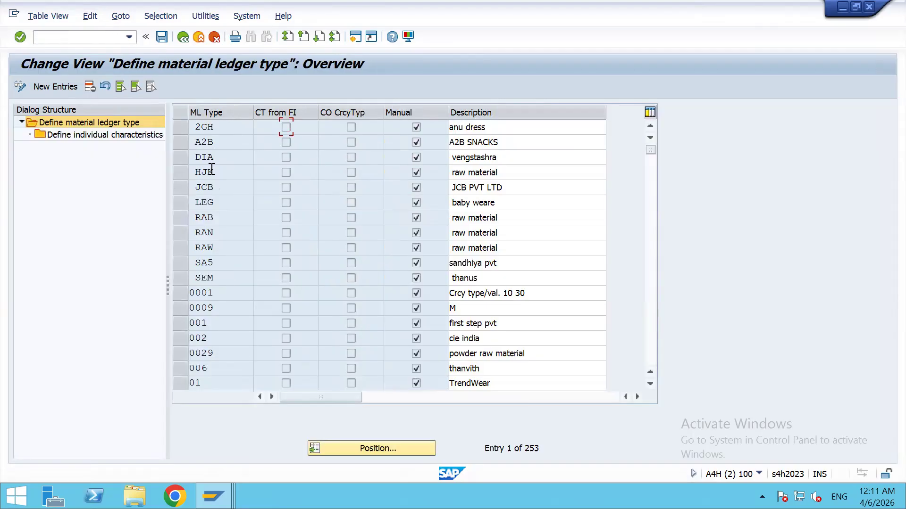
# - Examine the individual currency and valuation characteristics of material ledger type 0001, and return to the start screen
pyautogui.click(180, 297)
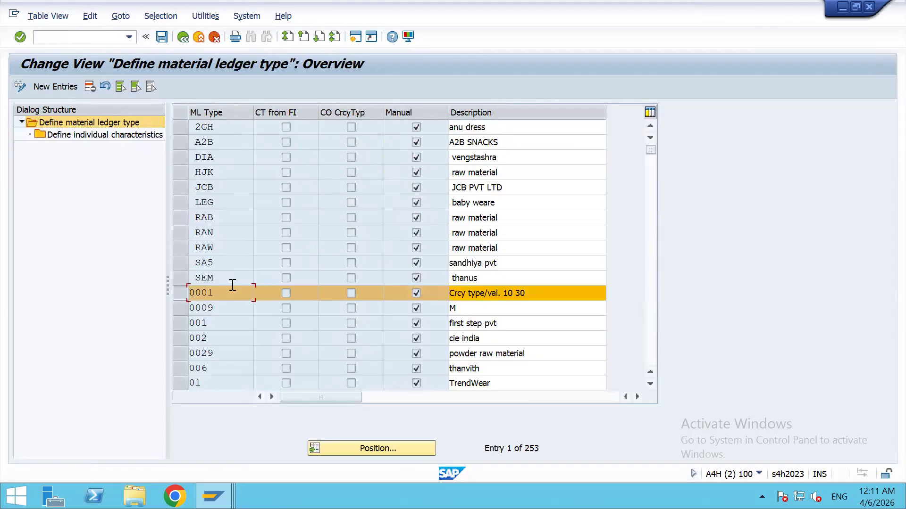
pyautogui.doubleClick(109, 137)
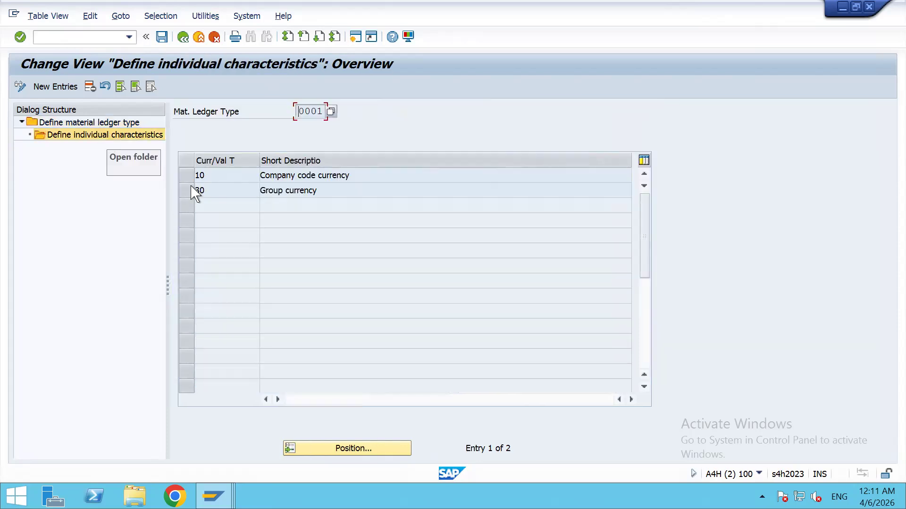
pyautogui.click(238, 175)
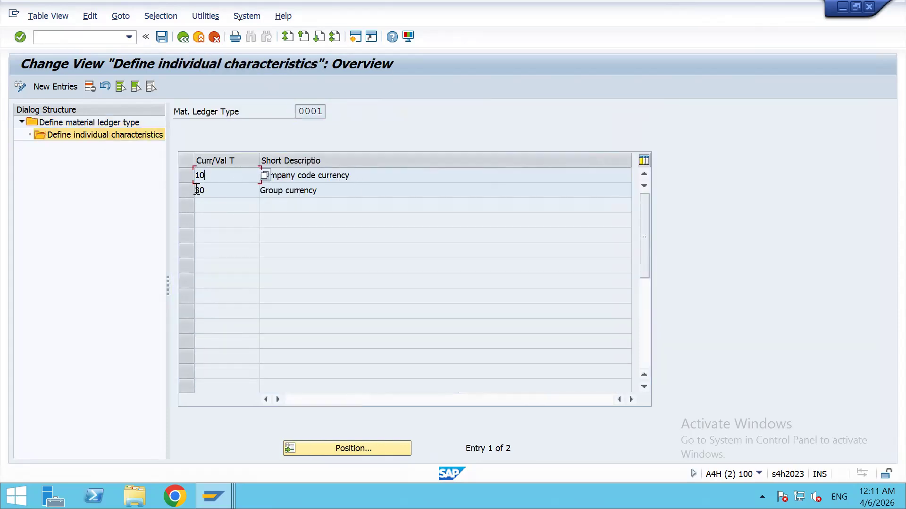
pyautogui.click(231, 194)
pyautogui.doubleClick(204, 175)
pyautogui.click(183, 37)
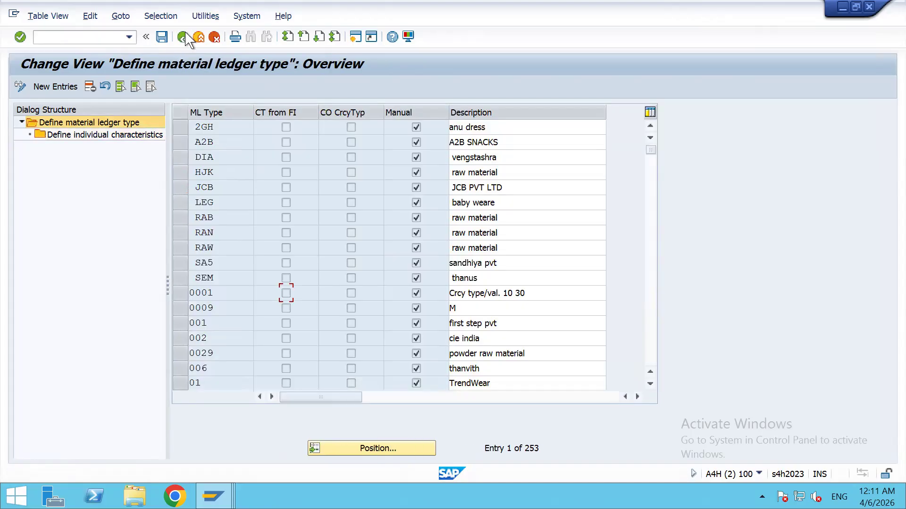
pyautogui.click(186, 34)
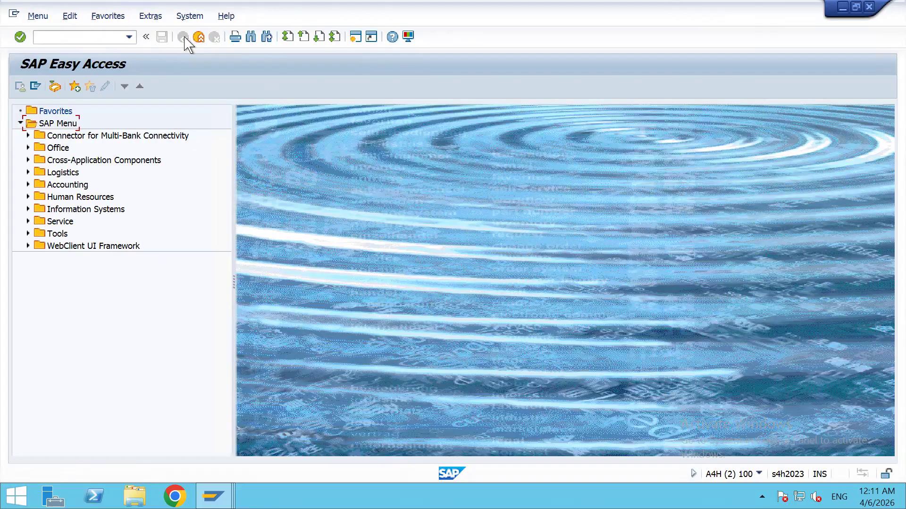
# - Open the assignment of material ledger types to valuation areas with transaction omx3
pyautogui.click(93, 37)
pyautogui.press('Down')
pyautogui.press('Right')
pyautogui.press('BackSpace')
pyautogui.write('3')
pyautogui.press('Return')
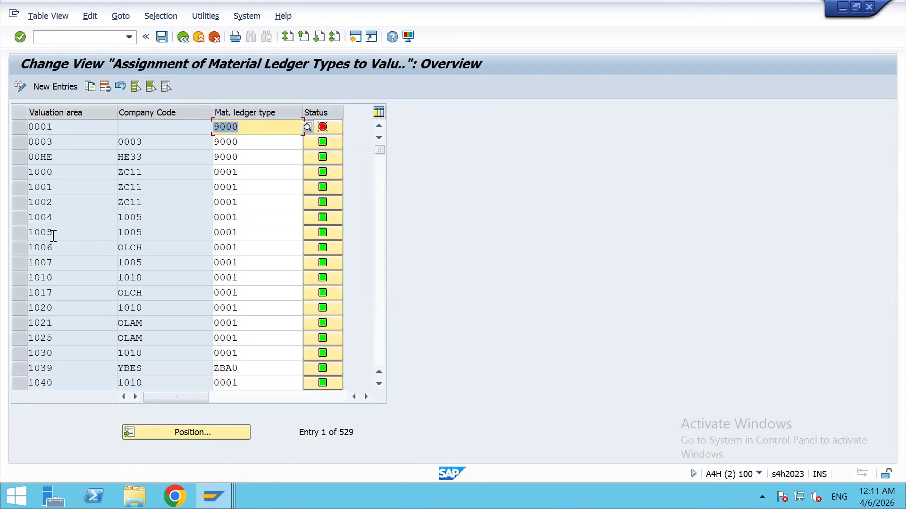
# - Check the material ledger type assigned to valuation area 1005 and return to the start screen
pyautogui.click(29, 232)
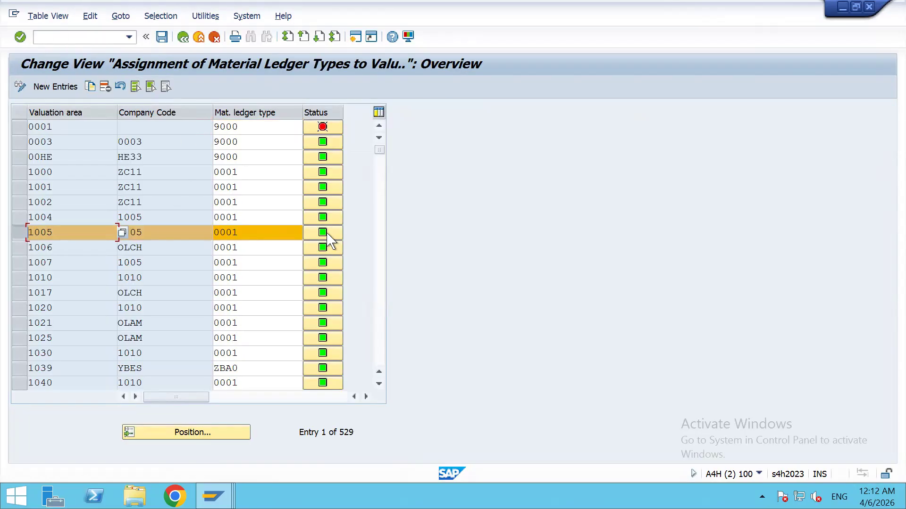
pyautogui.click(238, 233)
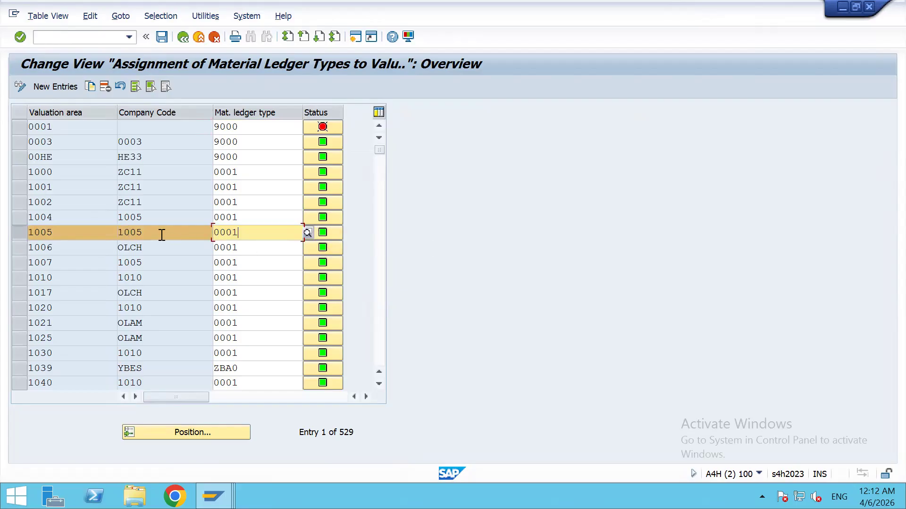
pyautogui.click(183, 37)
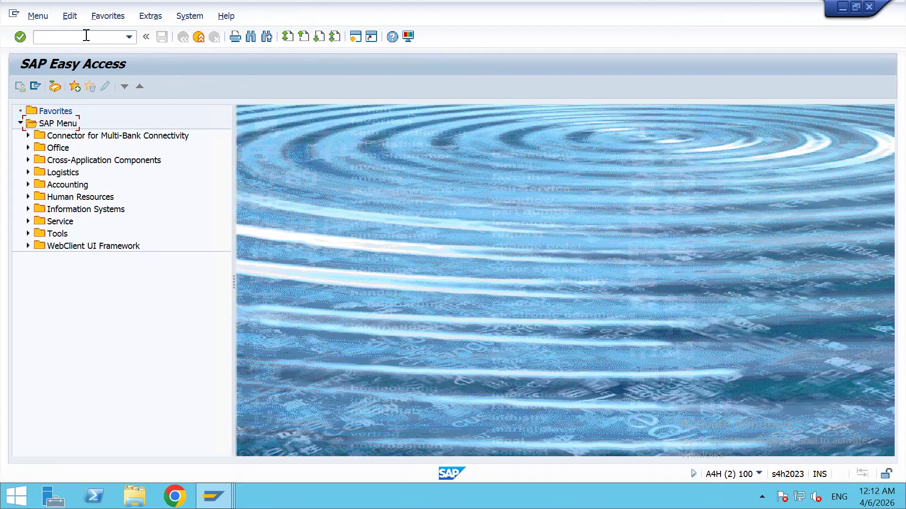
# - Reopen the material ledger production startup for plant 1005 and dismiss the background job scheduling of a premature execution
pyautogui.click(87, 36)
pyautogui.press('Down')
pyautogui.press('Down')
pyautogui.press('Down')
pyautogui.press('Down')
pyautogui.press('Return')
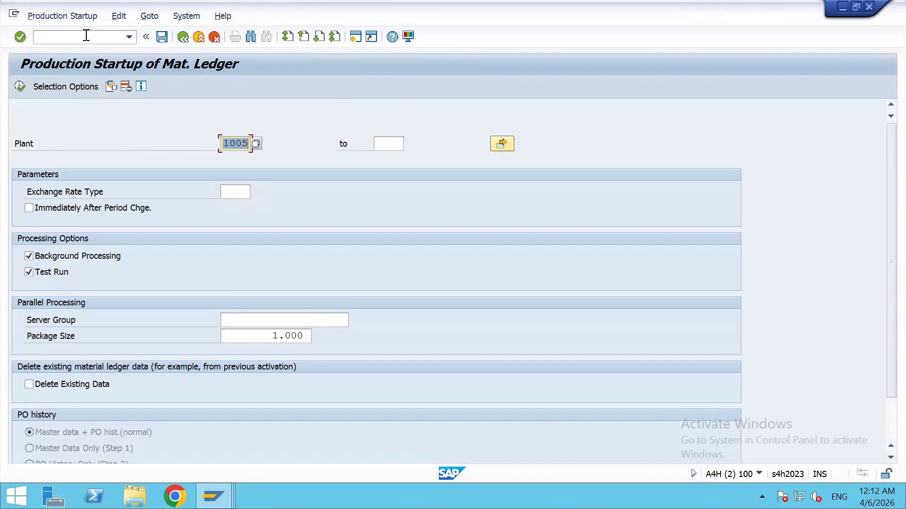
pyautogui.click(20, 86)
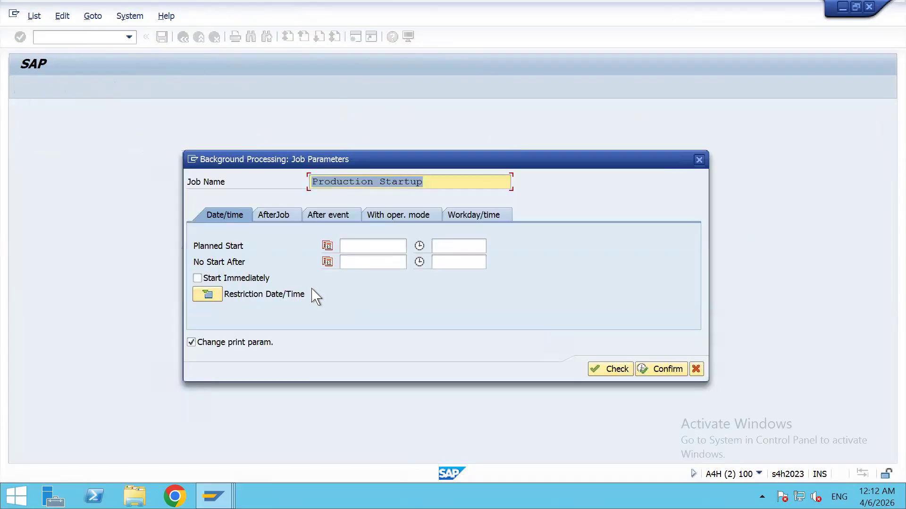
pyautogui.click(696, 370)
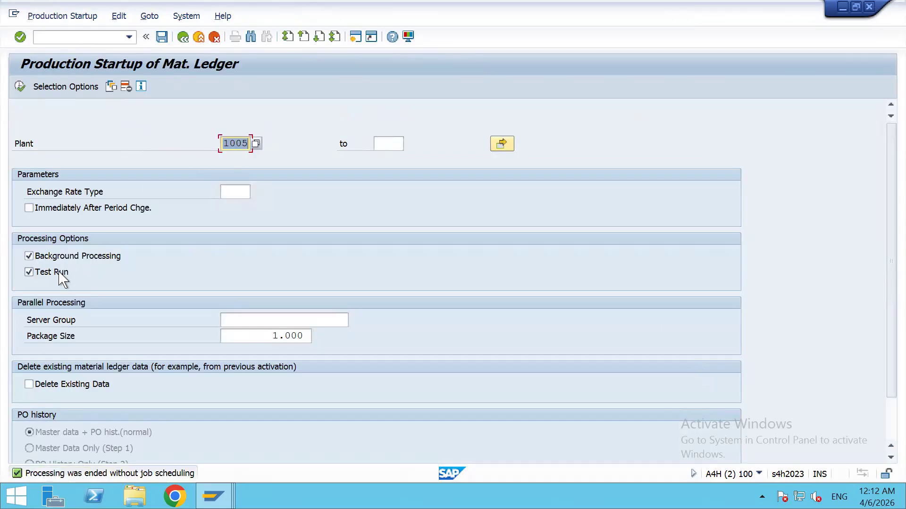
# - Execute the production startup for plant 1005 with exchange rate type M, Immediately After Period Chge. enabled and Test Run disabled
pyautogui.click(49, 210)
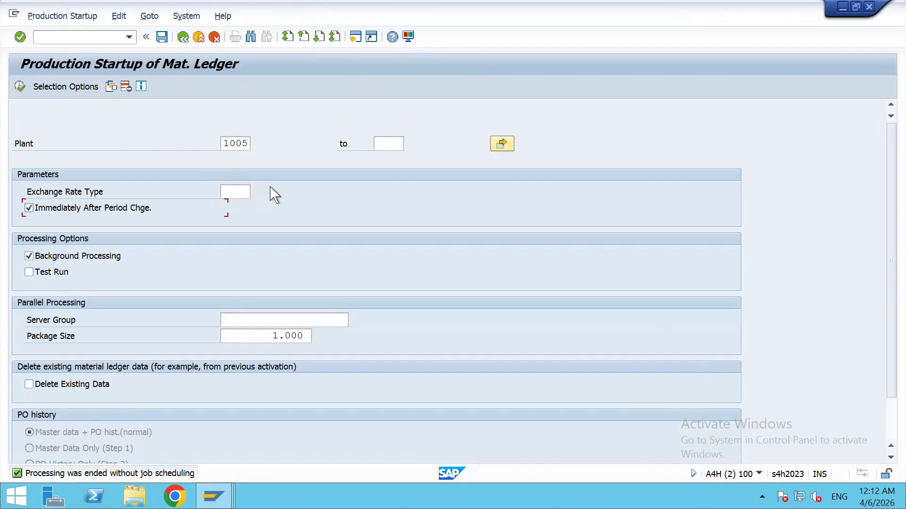
pyautogui.click(230, 192)
pyautogui.write('M')
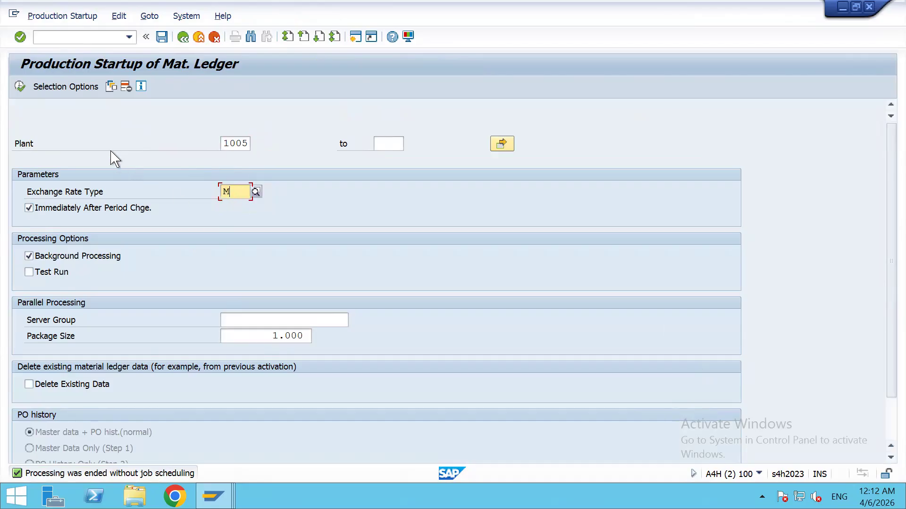
pyautogui.press('Return')
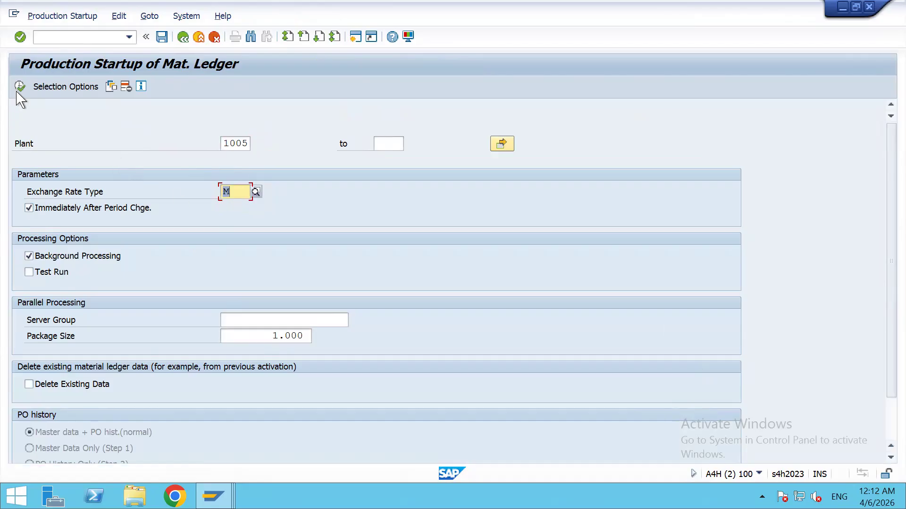
pyautogui.click(20, 87)
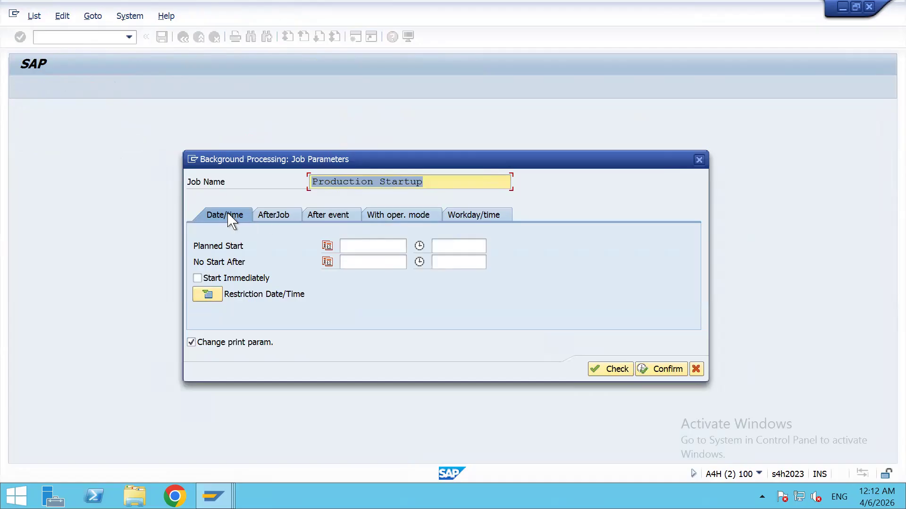
# - Set the Production Startup background job to start immediately, then check and confirm its parameters
pyautogui.click(209, 279)
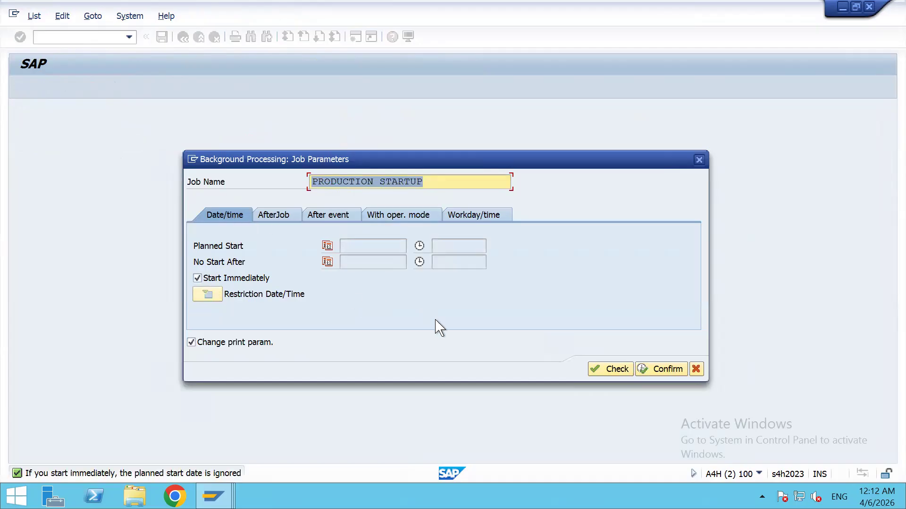
pyautogui.click(614, 370)
pyautogui.click(653, 371)
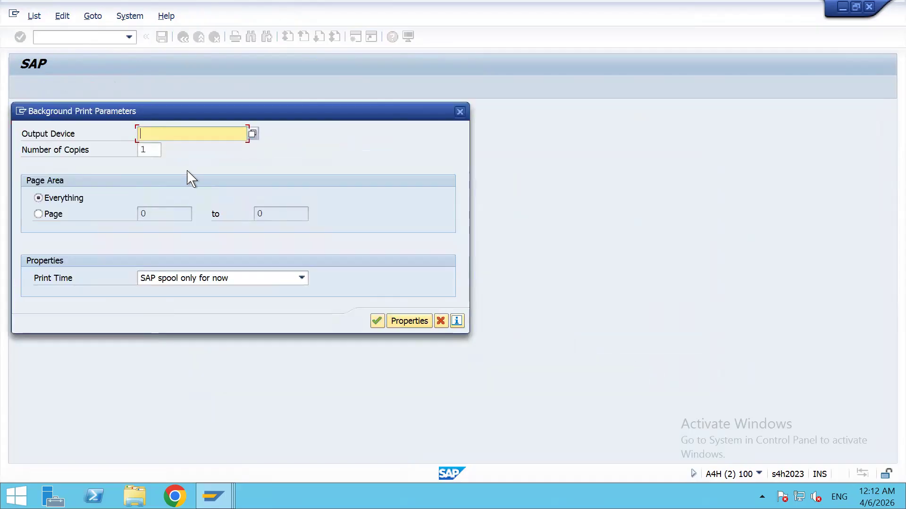
# - Set the background print parameters to output device LP01 with print time Immediately, and confirm them to schedule the job
pyautogui.write('lp01')
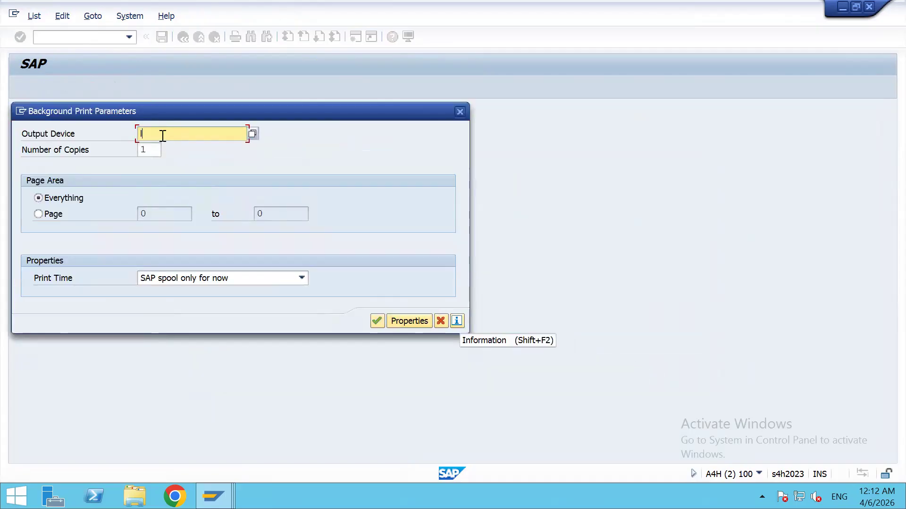
pyautogui.click(302, 278)
pyautogui.click(221, 304)
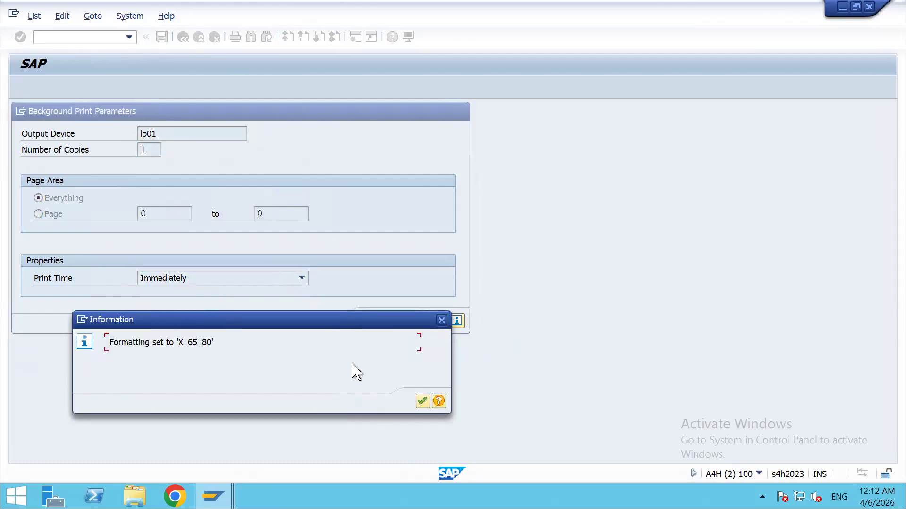
pyautogui.click(425, 401)
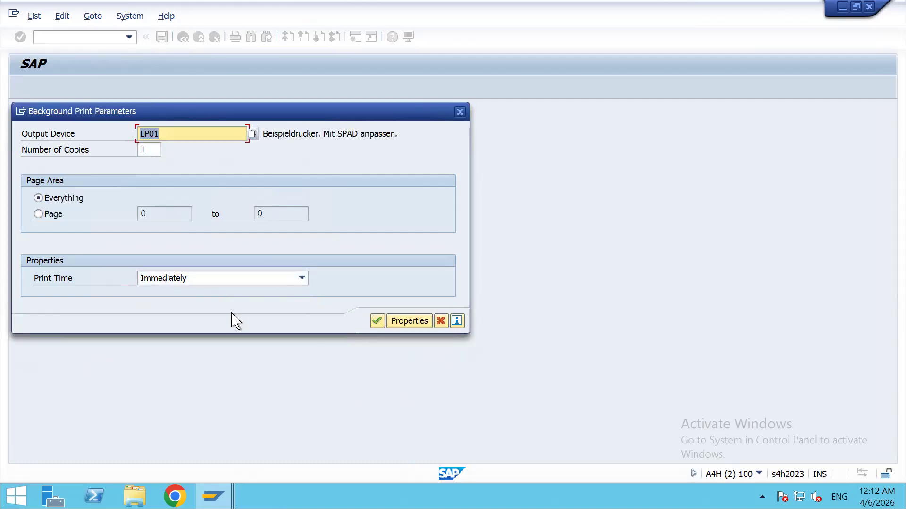
pyautogui.click(376, 322)
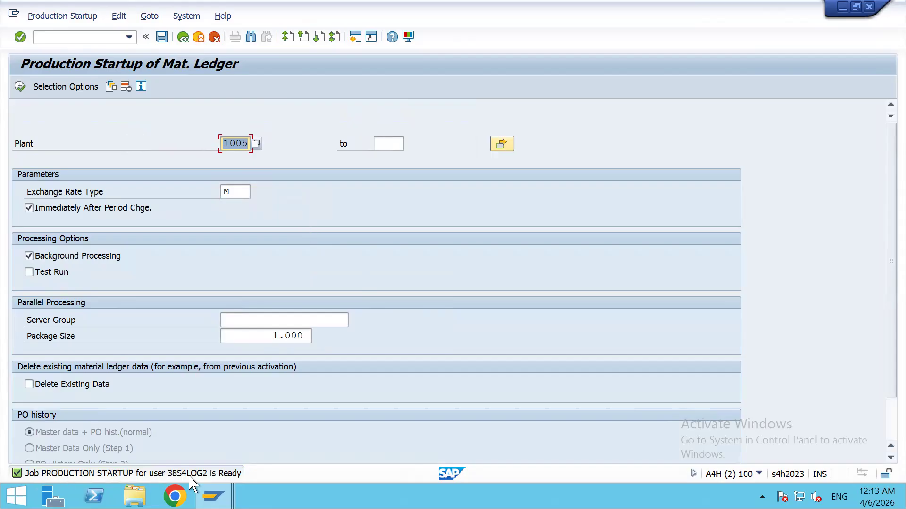
pyautogui.click(53, 17)
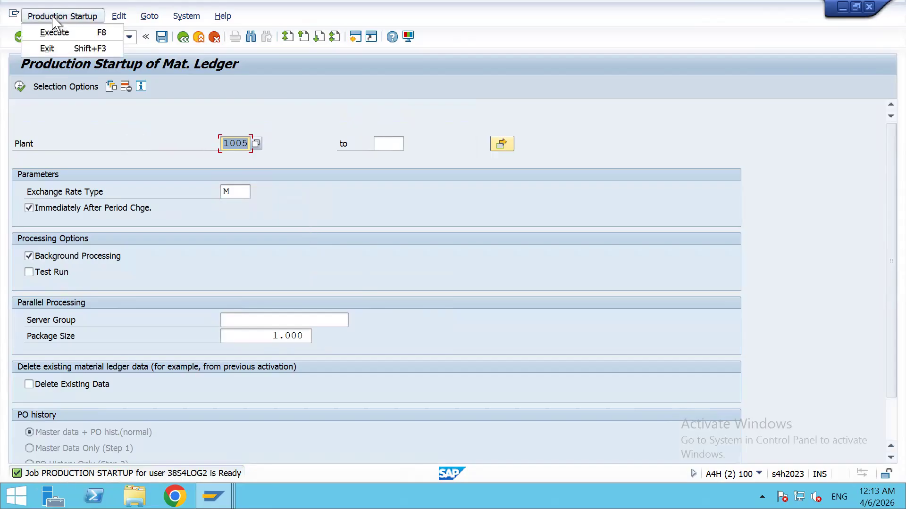
pyautogui.click(100, 116)
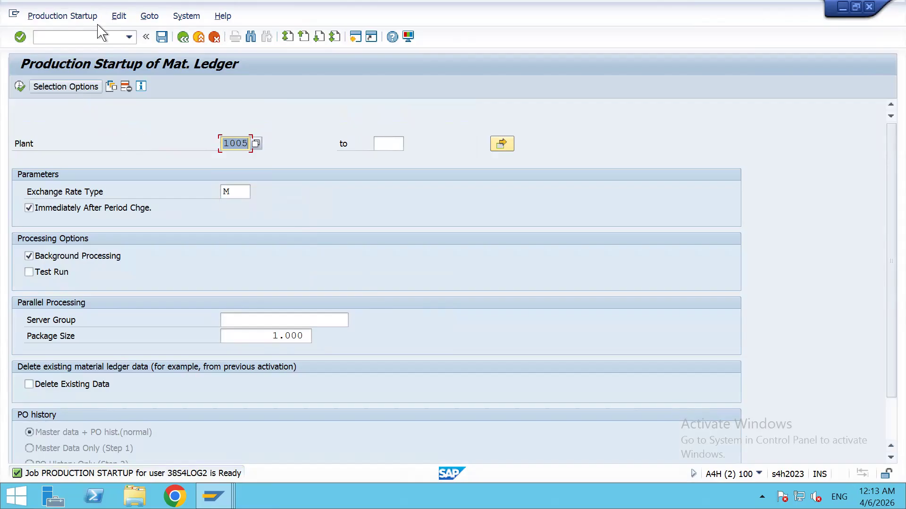
pyautogui.click(118, 17)
pyautogui.press('Right')
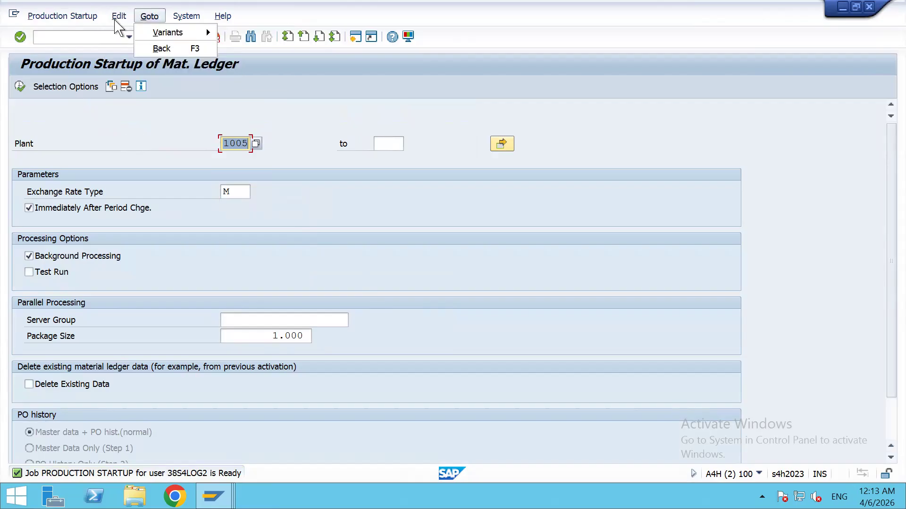
pyautogui.press('Right')
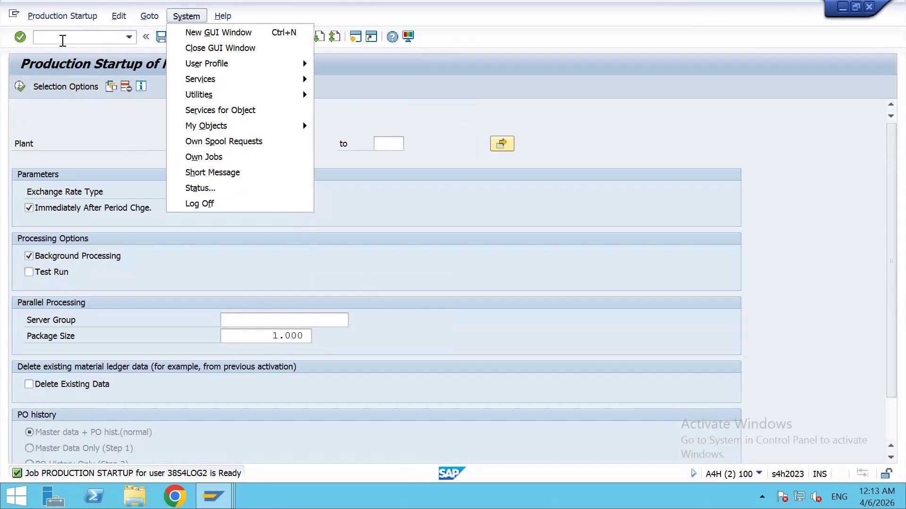
# - Open the background job selection and display the job overview for all job names
pyautogui.click(63, 37)
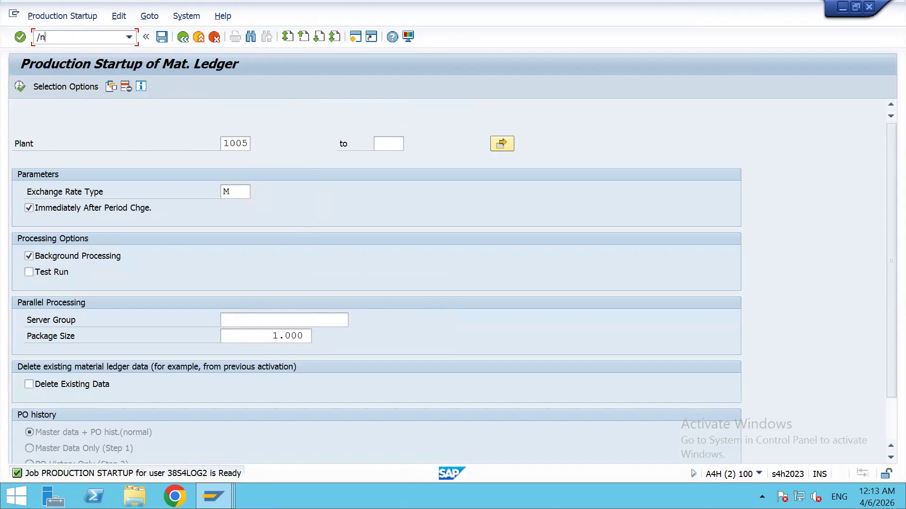
pyautogui.write('/nsm3')
pyautogui.press('Return')
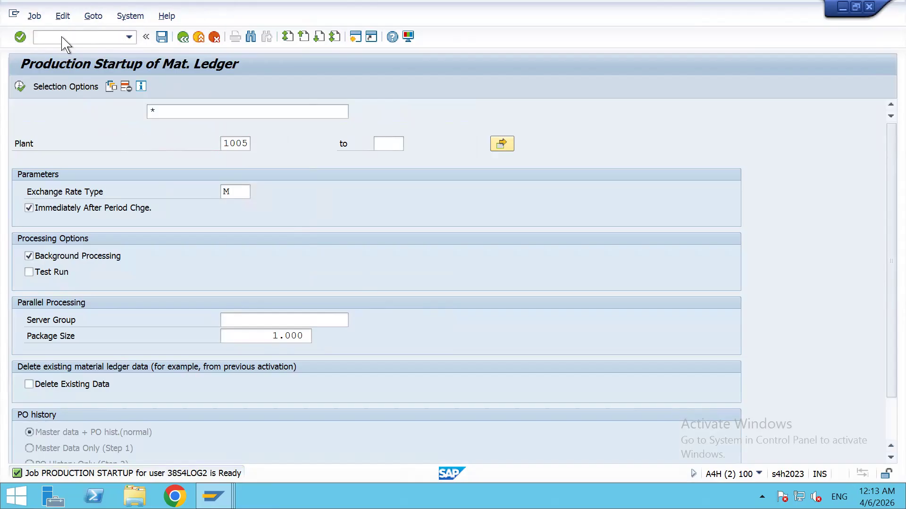
pyautogui.click(20, 87)
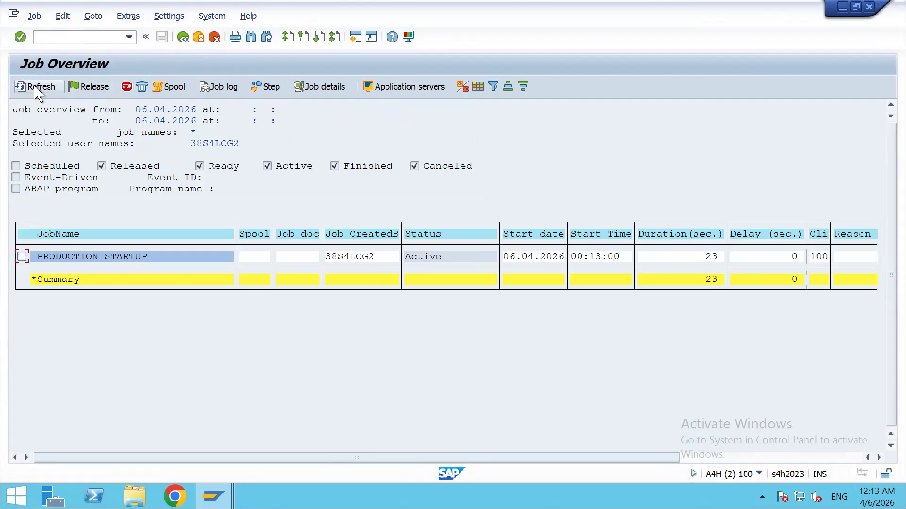
# - Refresh the job overview repeatedly to monitor the status of the PRODUCTION STARTUP job
pyautogui.click(36, 87)
pyautogui.click(35, 88)
pyautogui.click(36, 88)
pyautogui.click(38, 88)
pyautogui.click(38, 87)
pyautogui.click(38, 88)
pyautogui.click(38, 88)
pyautogui.click(38, 88)
pyautogui.click(38, 88)
pyautogui.click(38, 88)
pyautogui.click(38, 88)
pyautogui.click(37, 87)
pyautogui.click(37, 88)
pyautogui.click(38, 88)
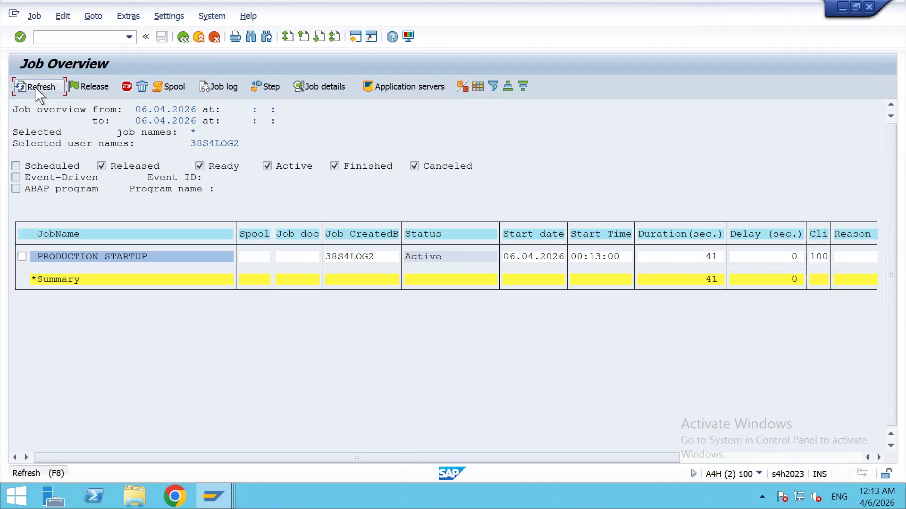
pyautogui.click(37, 88)
pyautogui.click(37, 88)
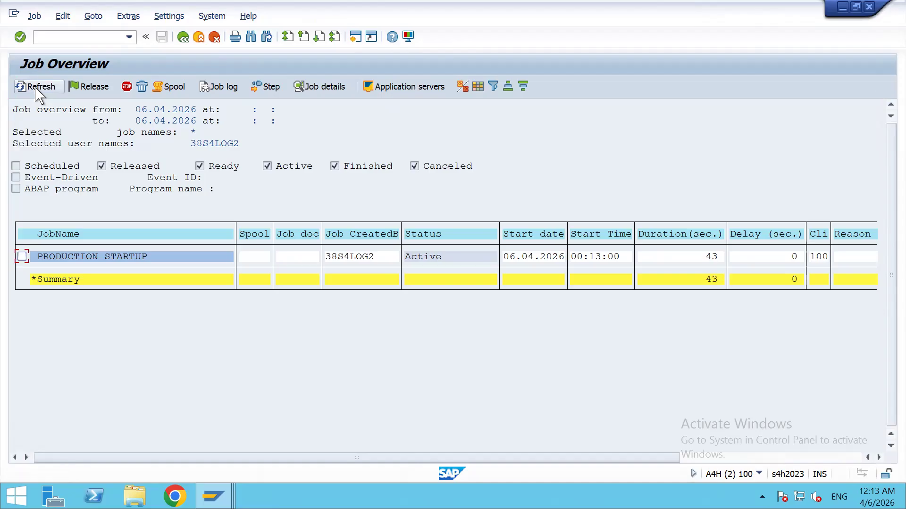
pyautogui.click(38, 88)
pyautogui.click(37, 87)
pyautogui.click(36, 88)
pyautogui.click(36, 88)
pyautogui.click(38, 88)
pyautogui.click(38, 88)
pyautogui.click(38, 88)
pyautogui.click(37, 87)
pyautogui.click(37, 87)
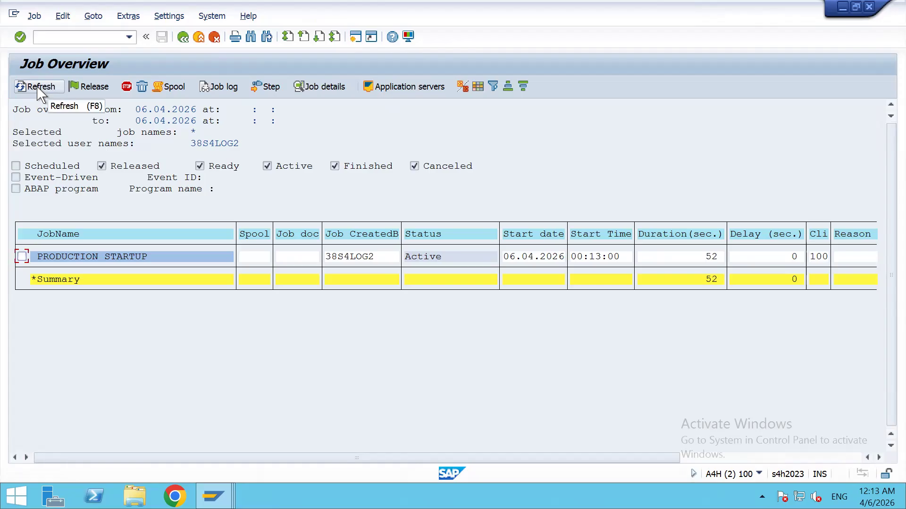
pyautogui.click(39, 88)
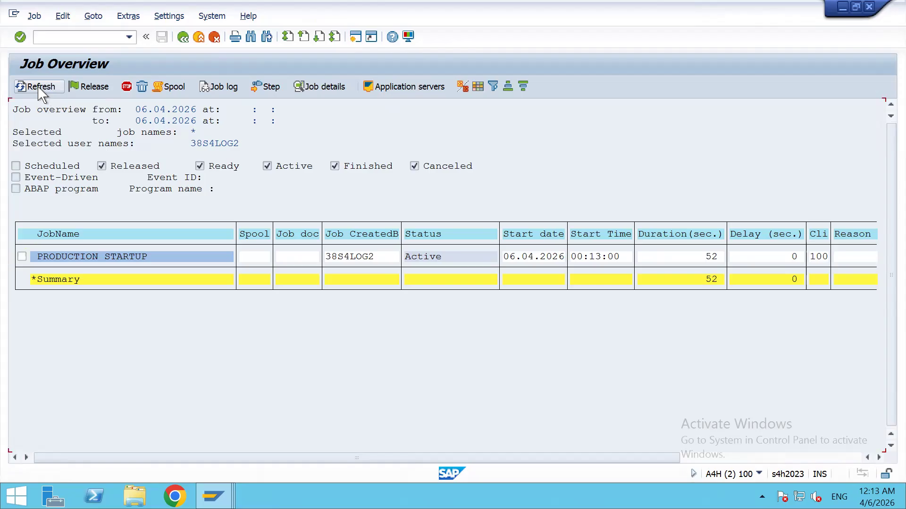
pyautogui.click(39, 88)
pyautogui.click(40, 89)
pyautogui.click(39, 89)
pyautogui.click(183, 37)
pyautogui.click(45, 91)
pyautogui.click(53, 87)
pyautogui.click(47, 89)
pyautogui.click(47, 89)
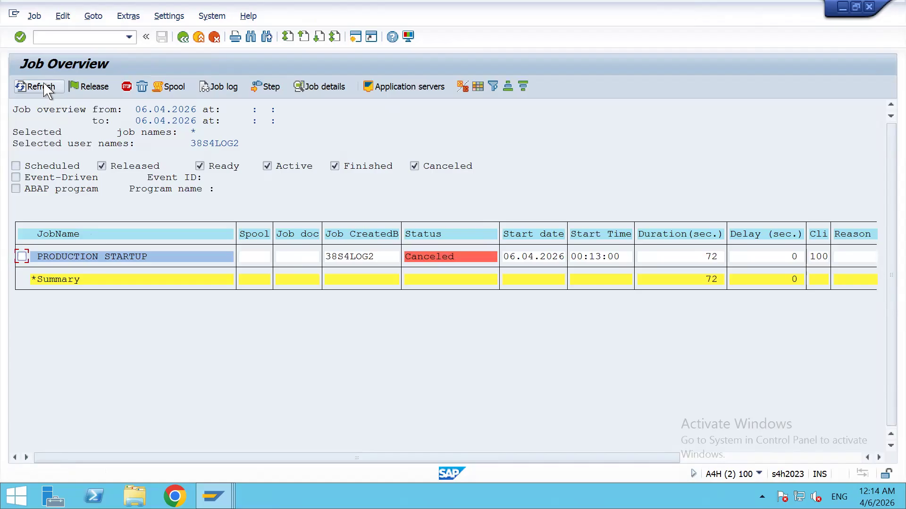
# - Inspect the details of the PRODUCTION STARTUP job, then display its job log
pyautogui.doubleClick(418, 258)
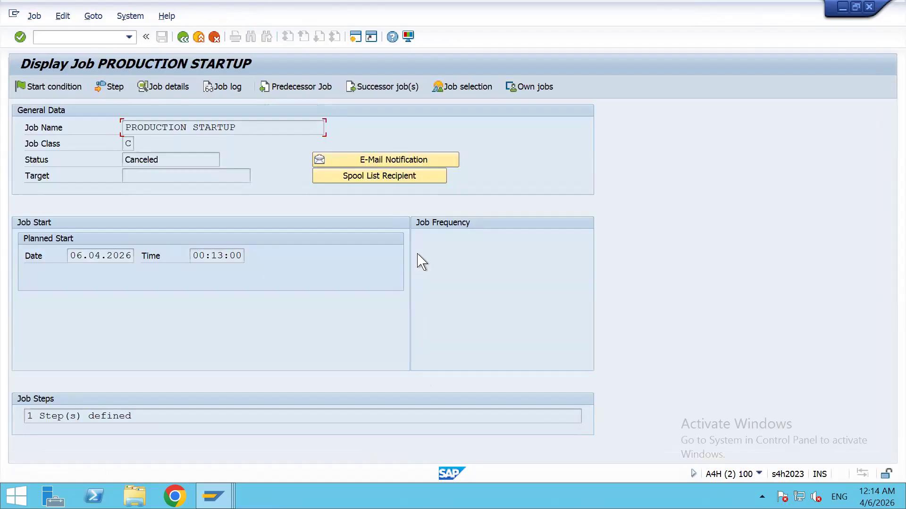
pyautogui.click(183, 36)
pyautogui.click(21, 257)
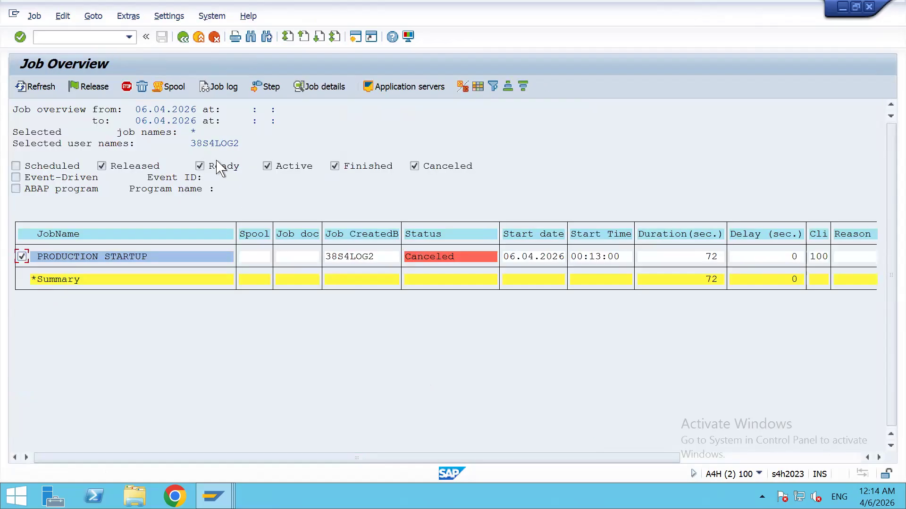
pyautogui.click(233, 94)
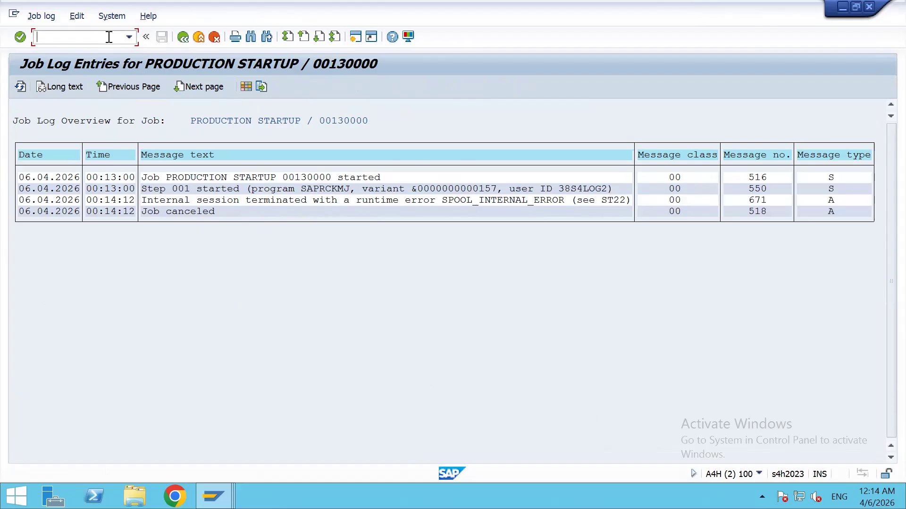
# - Leave the job log and return to the material ledger production startup for plant 1005
pyautogui.hotkey('alt', 'Tab')
pyautogui.hotkey('alt', 'Tab')
pyautogui.press('Down')
pyautogui.press('Down')
pyautogui.press('Return')
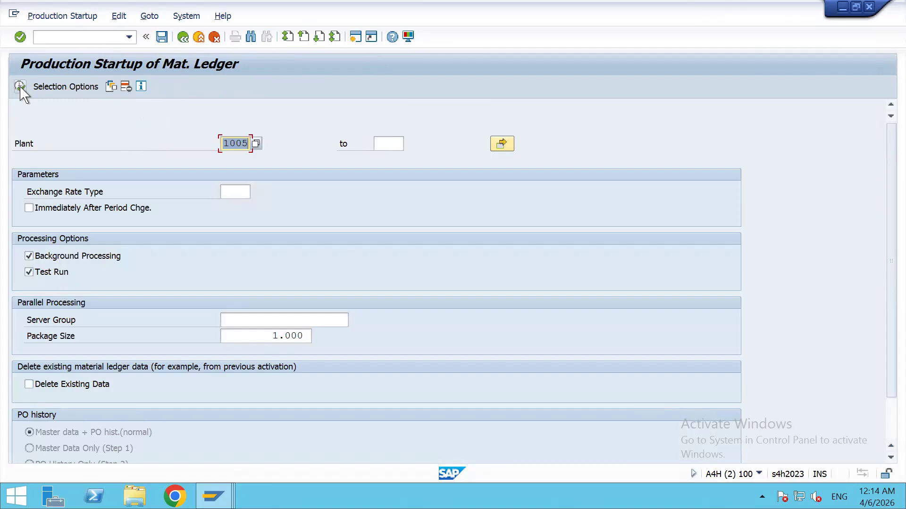
# - Execute the production startup with exchange rate type M and Immediately After Period Chge. enabled, keeping Background Processing and Test Run selected
pyautogui.click(239, 192)
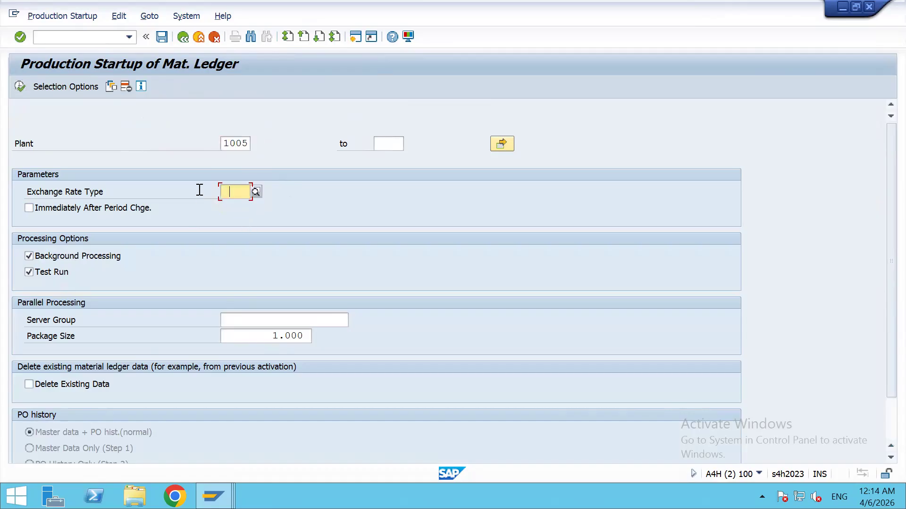
pyautogui.write('M')
pyautogui.click(57, 208)
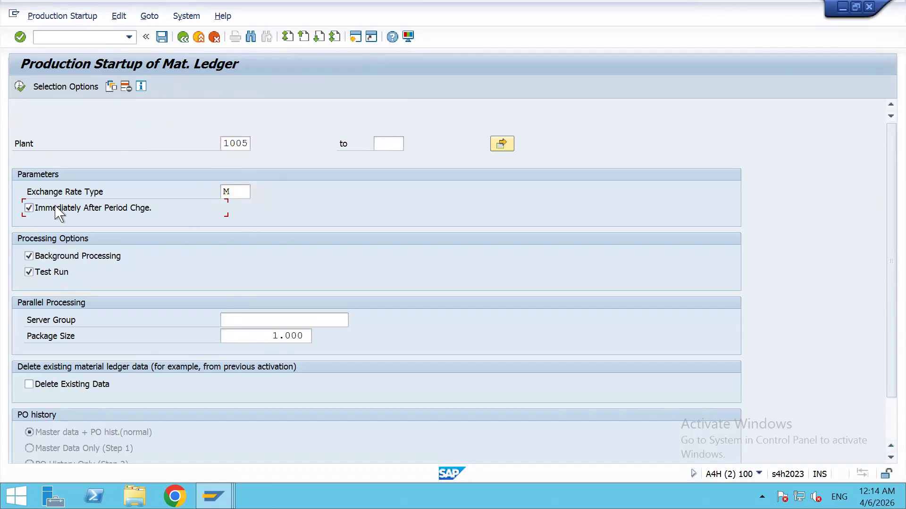
pyautogui.click(20, 86)
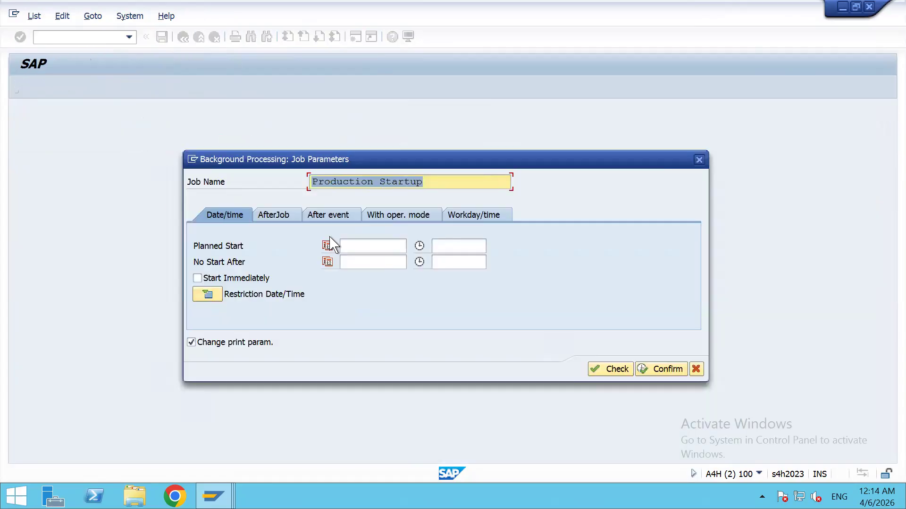
# - Schedule the PRODUCTION STARTUP background job to start immediately, with output device lp01 and print time Immediately
pyautogui.click(197, 278)
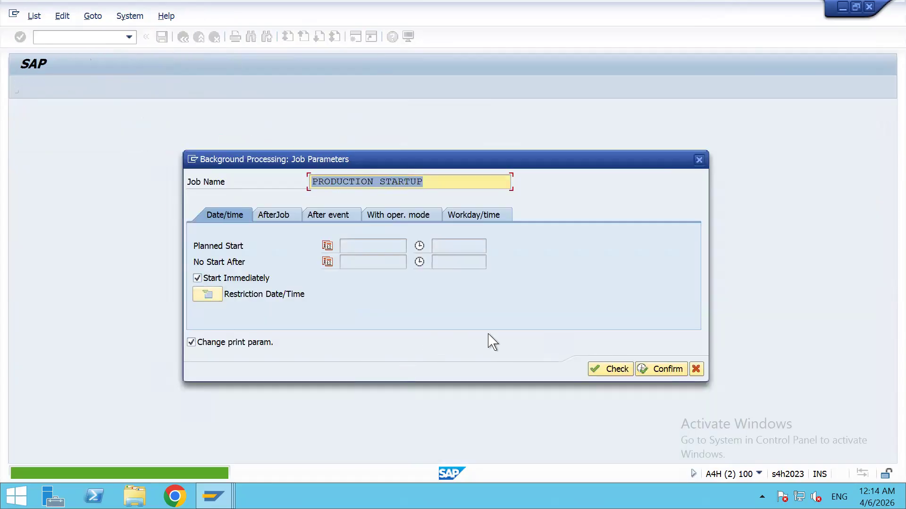
pyautogui.click(660, 372)
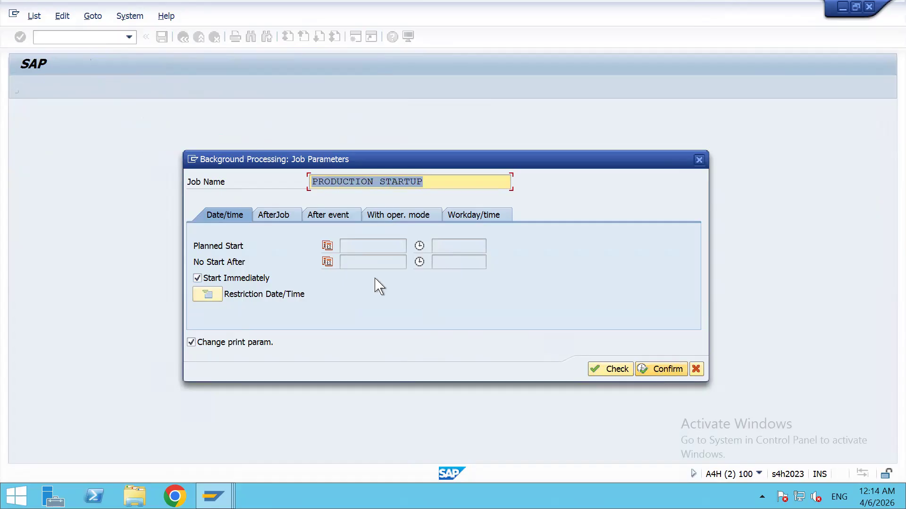
pyautogui.click(197, 136)
pyautogui.click(185, 147)
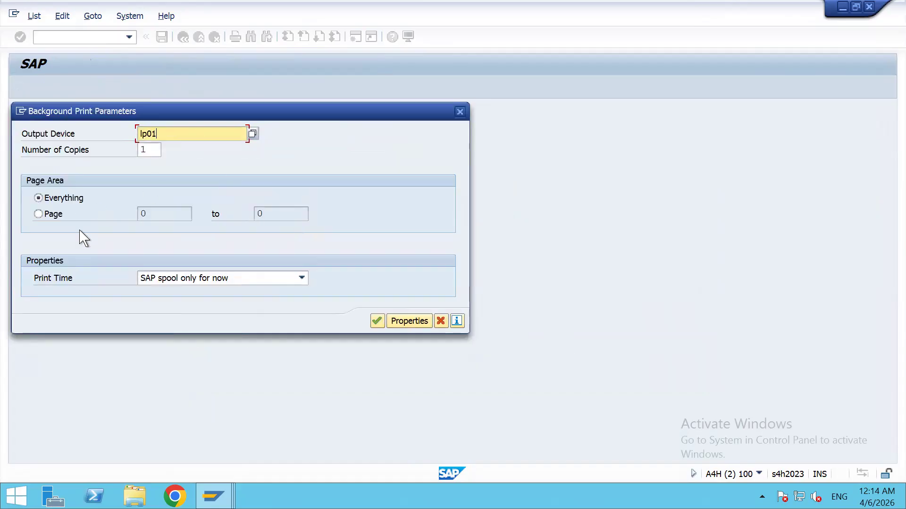
pyautogui.click(173, 279)
pyautogui.click(175, 302)
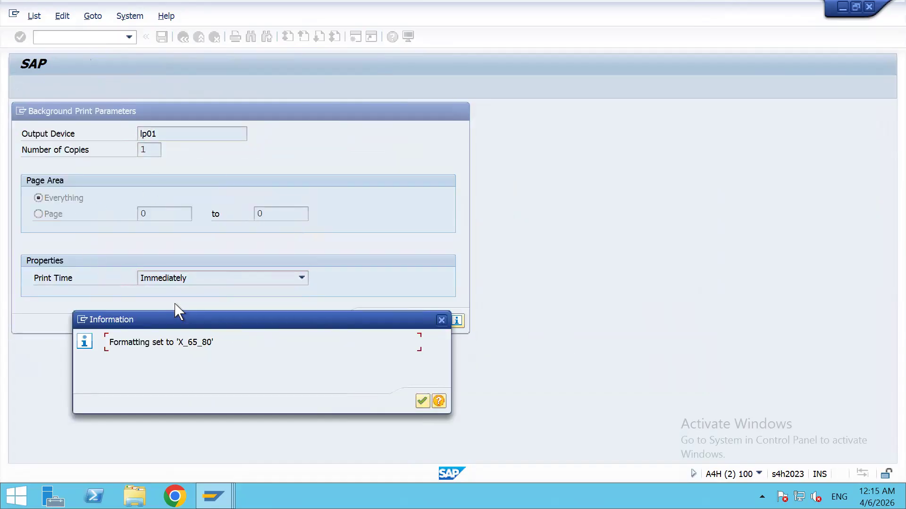
pyautogui.click(422, 401)
pyautogui.click(378, 321)
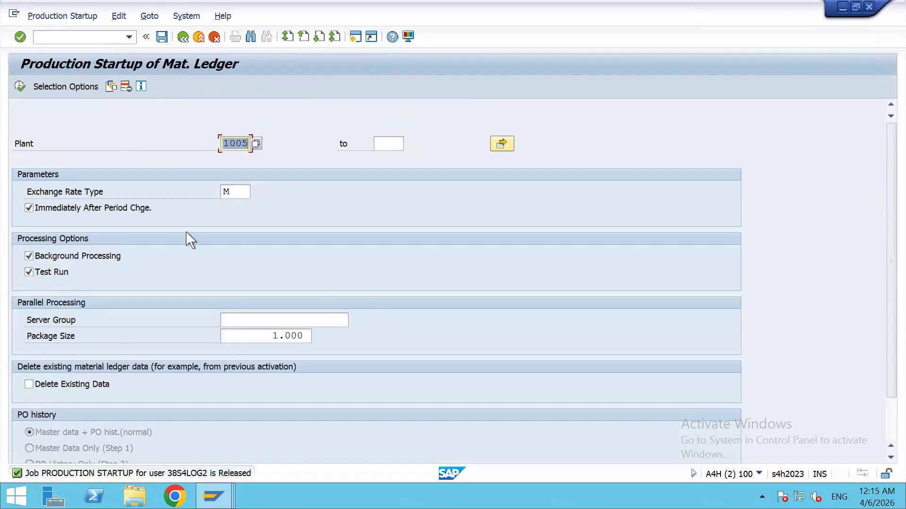
# - Open transaction SM37 and run the job selection with the default criteria to list the background jobs
pyautogui.click(60, 37)
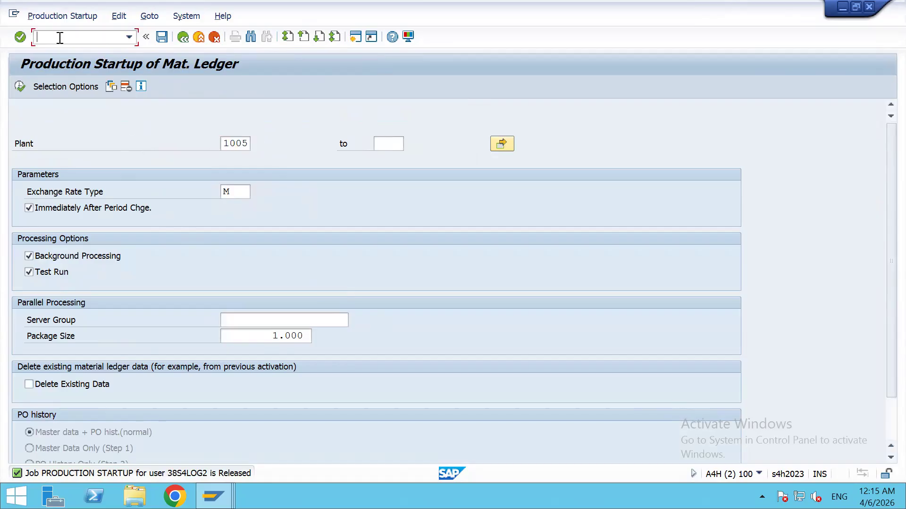
pyautogui.press('Down')
pyautogui.write('/nsm37')
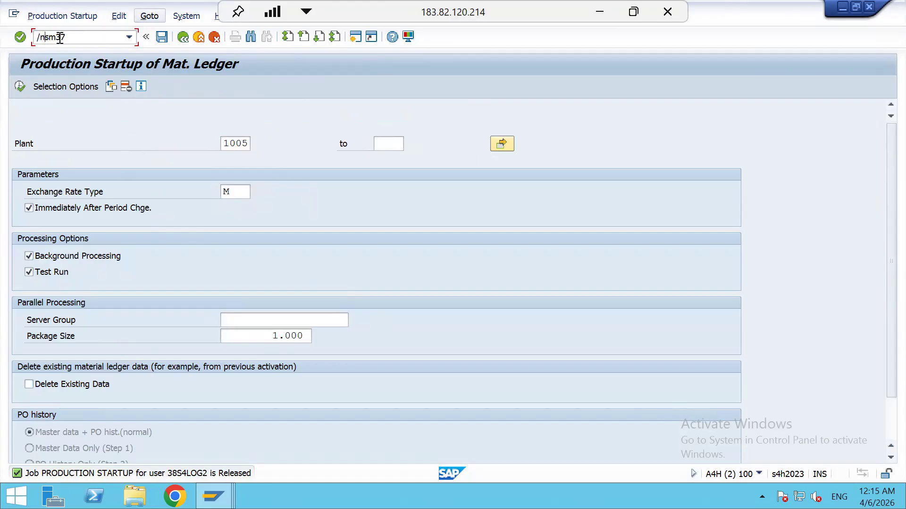
pyautogui.press('Return')
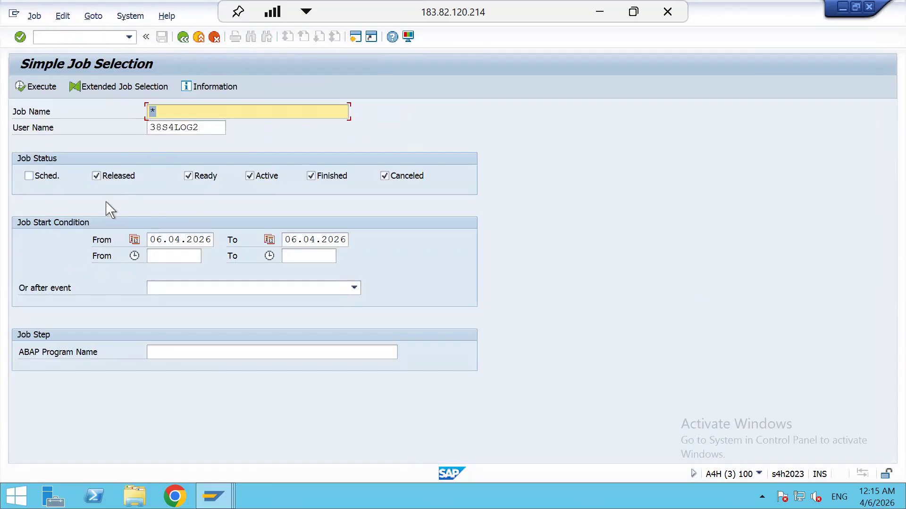
pyautogui.click(40, 88)
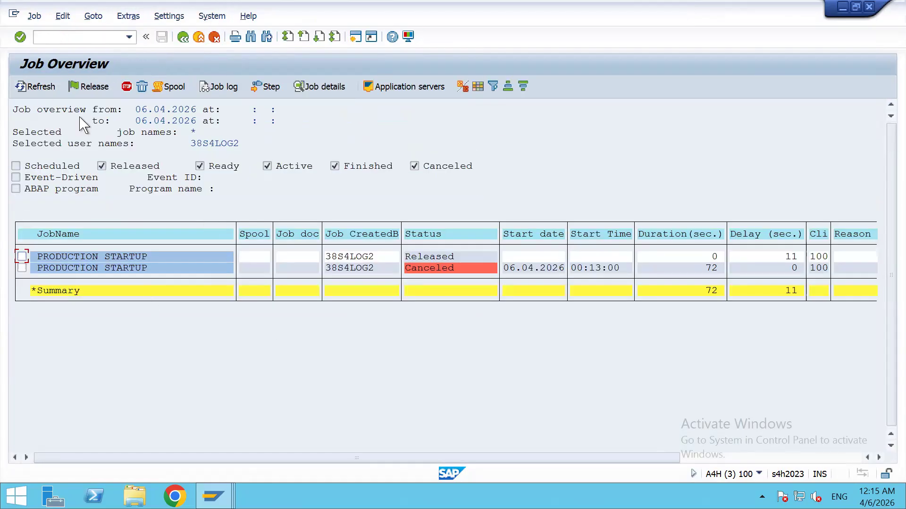
# - Refresh the job overview to check the status of the newly scheduled PRODUCTION STARTUP job
pyautogui.click(46, 111)
pyautogui.click(46, 88)
pyautogui.click(45, 89)
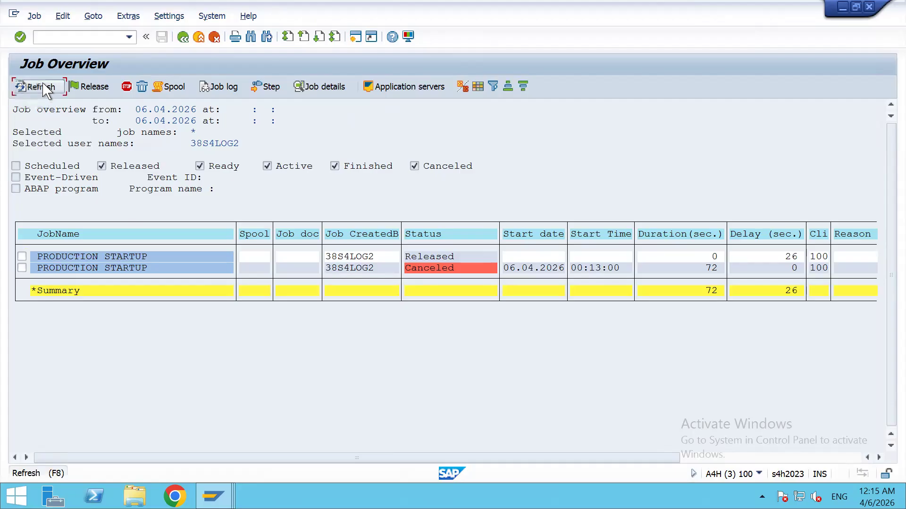
pyautogui.click(22, 257)
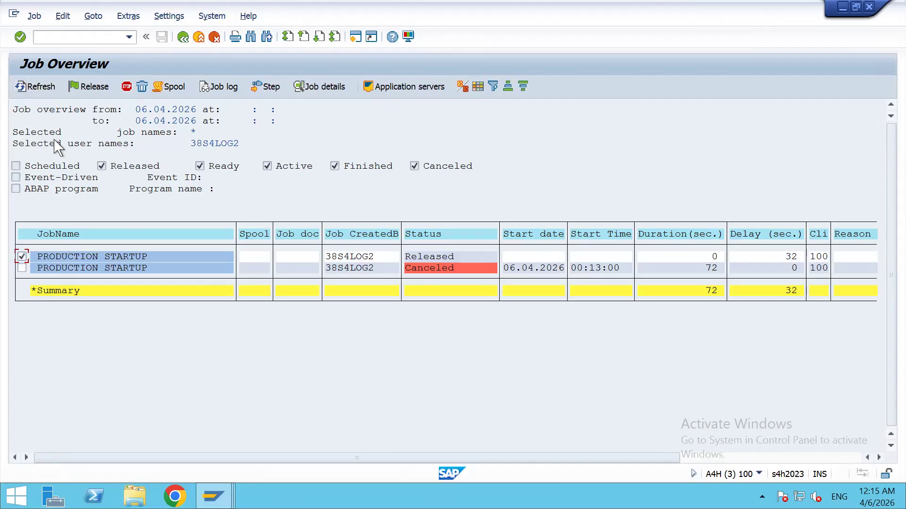
pyautogui.click(44, 91)
pyautogui.click(42, 87)
pyautogui.click(42, 88)
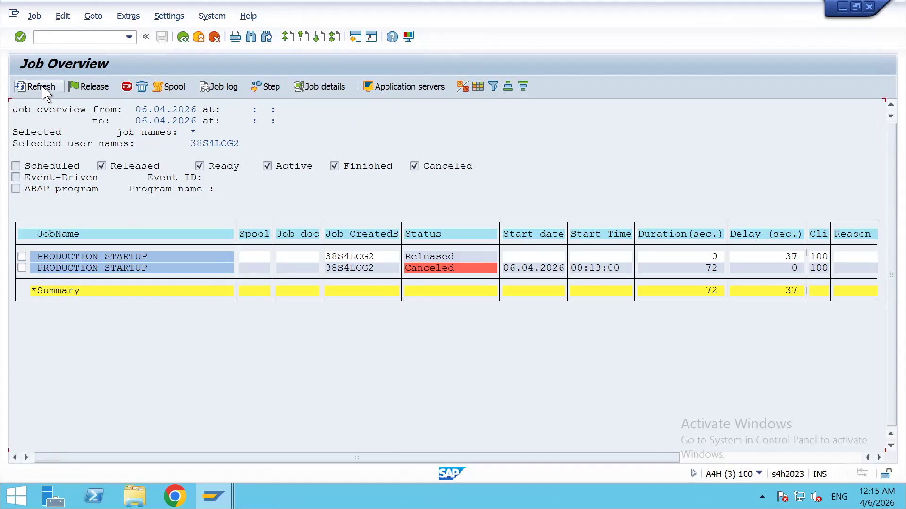
# - Try to display the job log of the released PRODUCTION STARTUP job, then refresh the overview and check its delay
pyautogui.click(22, 257)
pyautogui.click(225, 88)
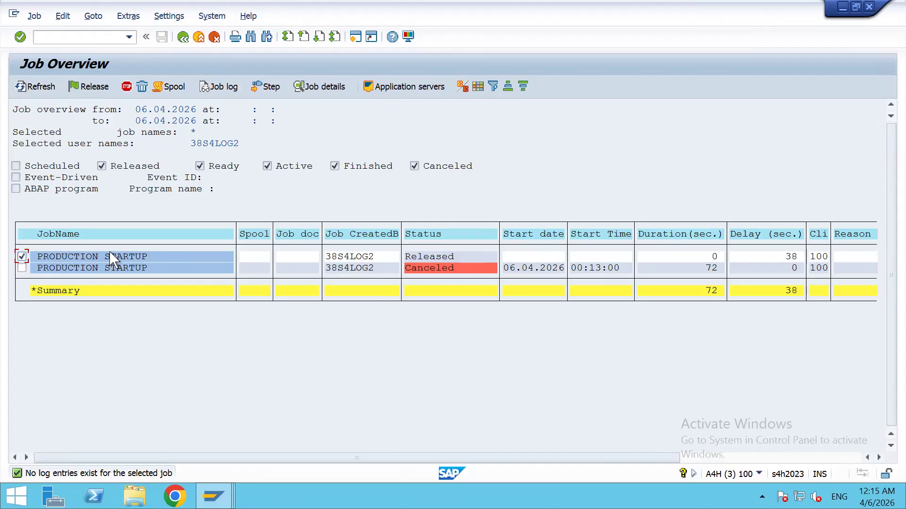
pyautogui.click(41, 90)
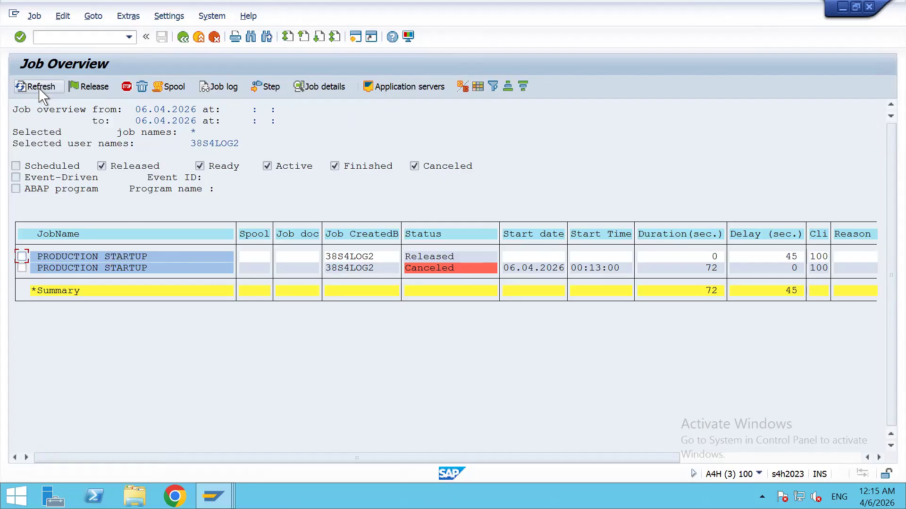
pyautogui.click(40, 90)
pyautogui.click(796, 259)
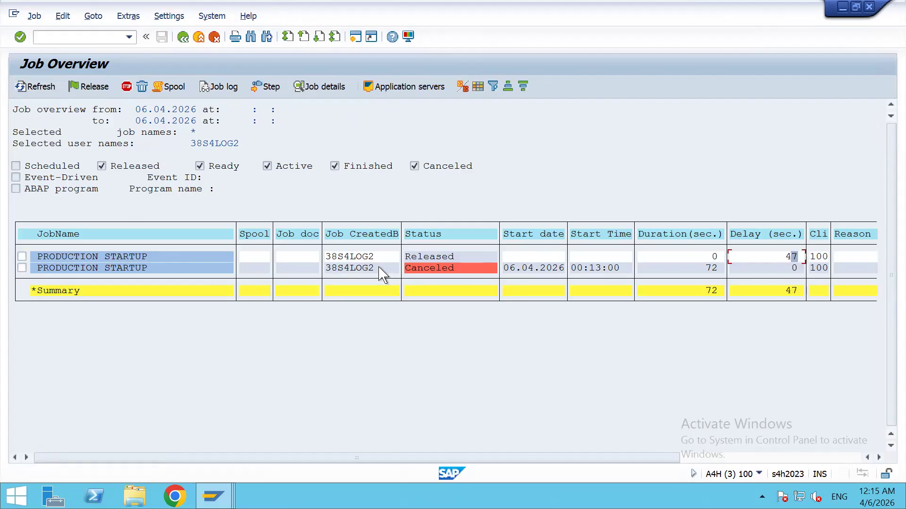
# - Inspect the details of the released PRODUCTION STARTUP job, then return to the job overview and refresh it
pyautogui.doubleClick(415, 255)
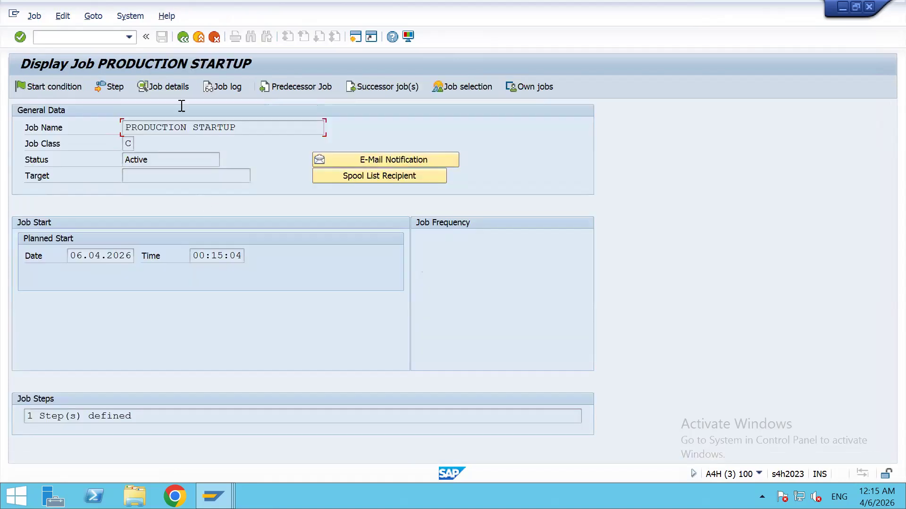
pyautogui.click(183, 37)
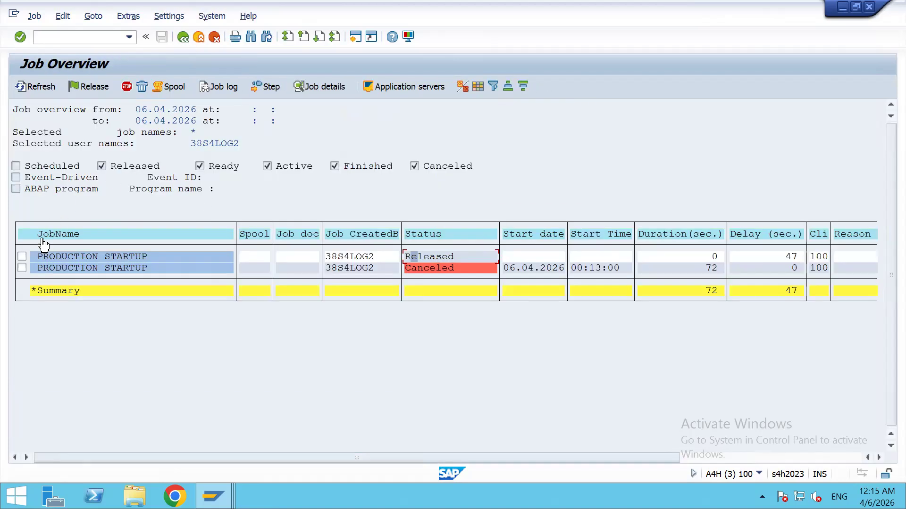
pyautogui.click(22, 257)
pyautogui.click(43, 89)
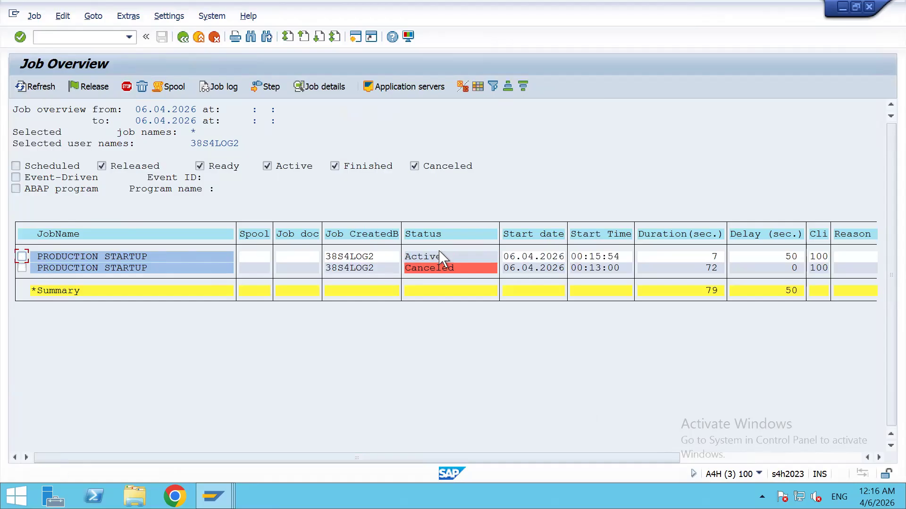
# - Keep refreshing the job overview to monitor the active PRODUCTION STARTUP job until it stops running
pyautogui.click(22, 257)
pyautogui.click(37, 90)
pyautogui.click(38, 90)
pyautogui.click(37, 88)
pyautogui.click(38, 89)
pyautogui.click(40, 109)
pyautogui.click(21, 111)
pyautogui.click(53, 111)
pyautogui.click(65, 112)
pyautogui.click(72, 112)
pyautogui.click(77, 113)
pyautogui.click(40, 112)
pyautogui.click(52, 112)
pyautogui.click(40, 88)
pyautogui.click(40, 87)
pyautogui.click(40, 88)
pyautogui.click(40, 88)
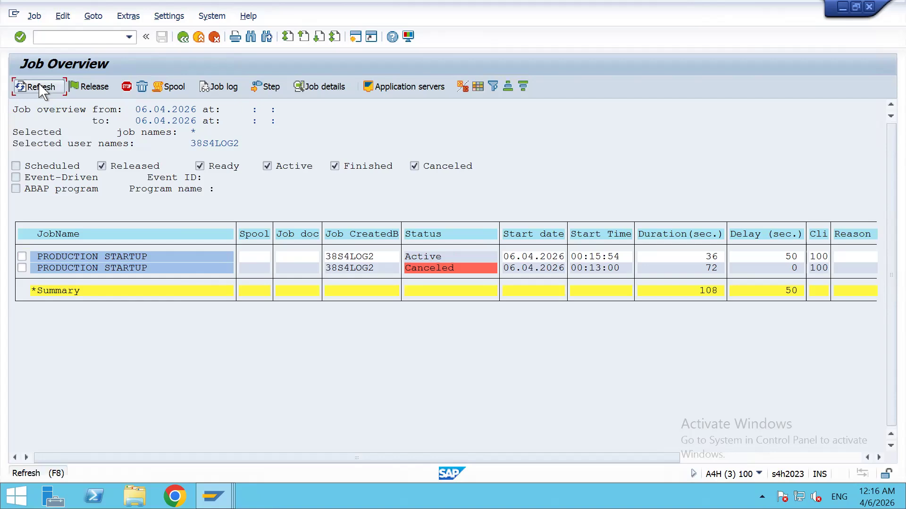
pyautogui.click(40, 88)
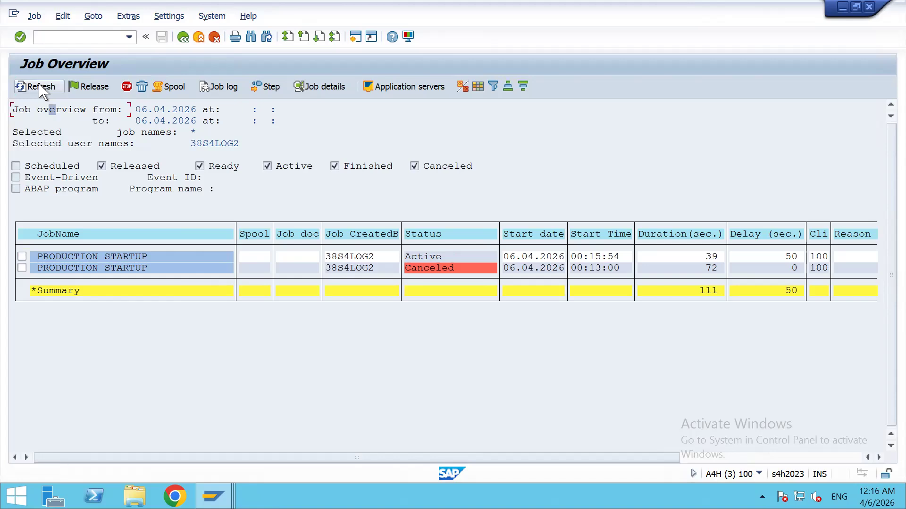
pyautogui.click(40, 88)
pyautogui.click(40, 87)
pyautogui.click(40, 88)
pyautogui.click(40, 87)
pyautogui.click(40, 88)
pyautogui.click(40, 88)
pyautogui.click(40, 87)
pyautogui.click(40, 87)
pyautogui.click(40, 87)
pyautogui.click(40, 88)
pyautogui.click(40, 87)
pyautogui.click(40, 88)
pyautogui.click(40, 87)
pyautogui.click(40, 88)
pyautogui.click(40, 87)
pyautogui.click(40, 87)
pyautogui.click(41, 88)
pyautogui.click(40, 88)
pyautogui.click(40, 88)
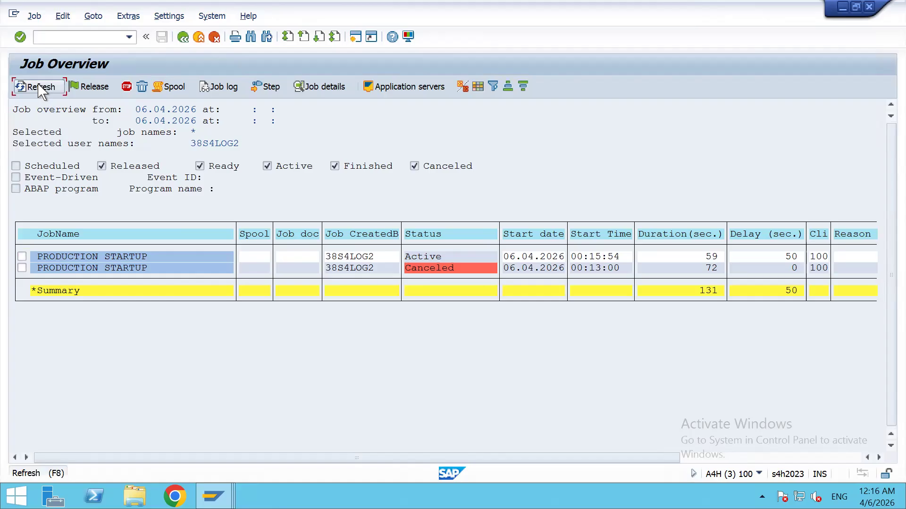
pyautogui.click(40, 88)
pyautogui.click(40, 88)
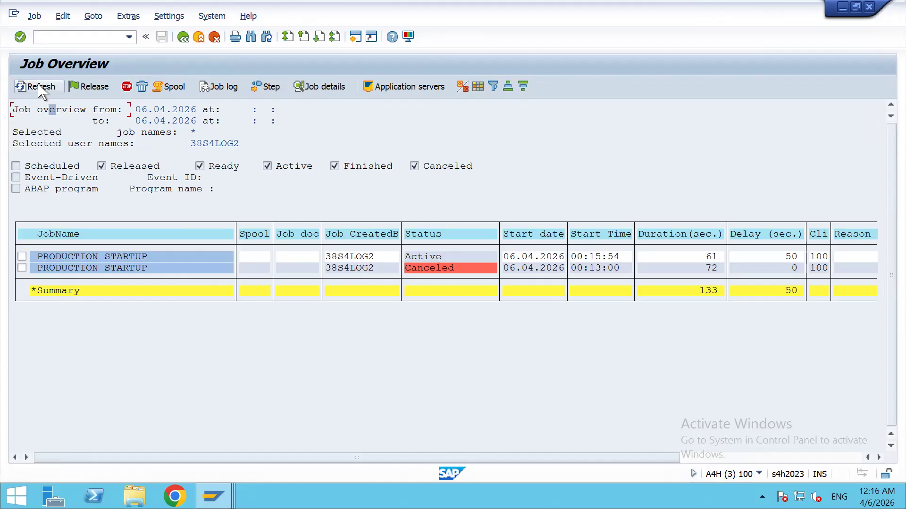
pyautogui.click(41, 88)
pyautogui.click(40, 88)
pyautogui.click(40, 87)
pyautogui.click(40, 88)
pyautogui.click(40, 88)
pyautogui.click(40, 88)
pyautogui.click(41, 88)
pyautogui.click(40, 87)
pyautogui.click(40, 88)
pyautogui.click(40, 88)
pyautogui.click(40, 88)
pyautogui.click(40, 88)
pyautogui.click(41, 87)
pyautogui.click(422, 257)
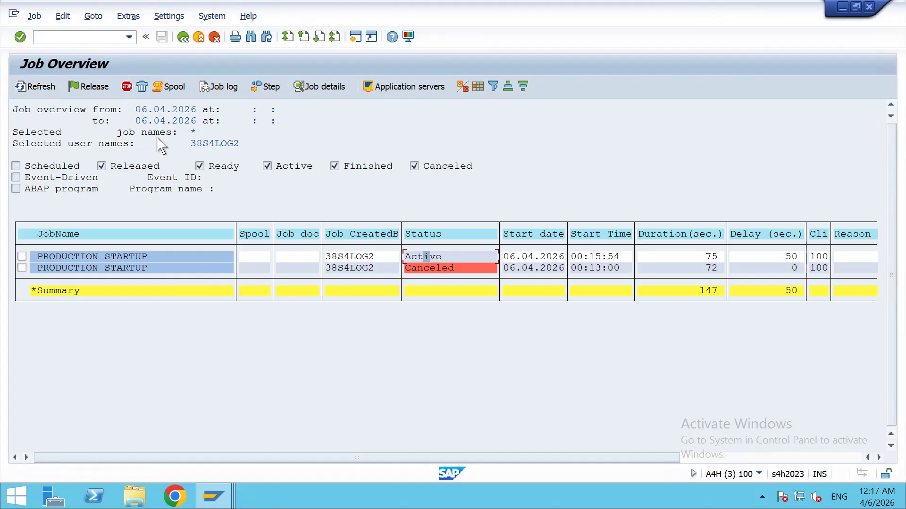
pyautogui.click(46, 90)
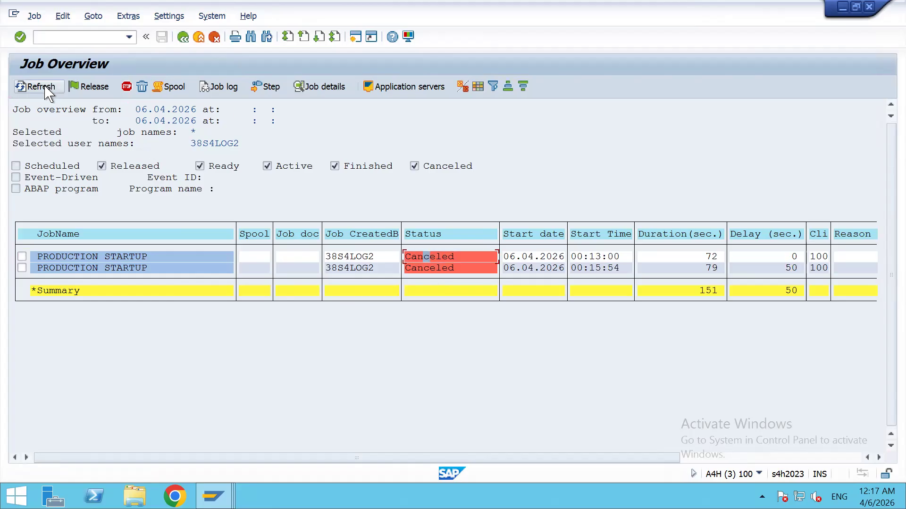
# - Display the job log of the PRODUCTION STARTUP job started at 00:13:00 and examine its runtime error entry
pyautogui.click(22, 256)
pyautogui.click(232, 86)
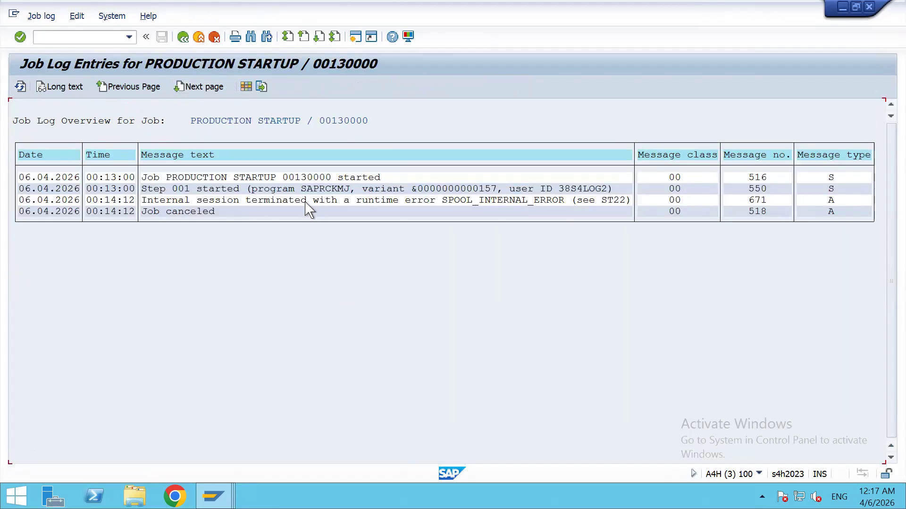
pyautogui.click(586, 201)
# - Start entering a new transaction code from the job log
pyautogui.click(57, 35)
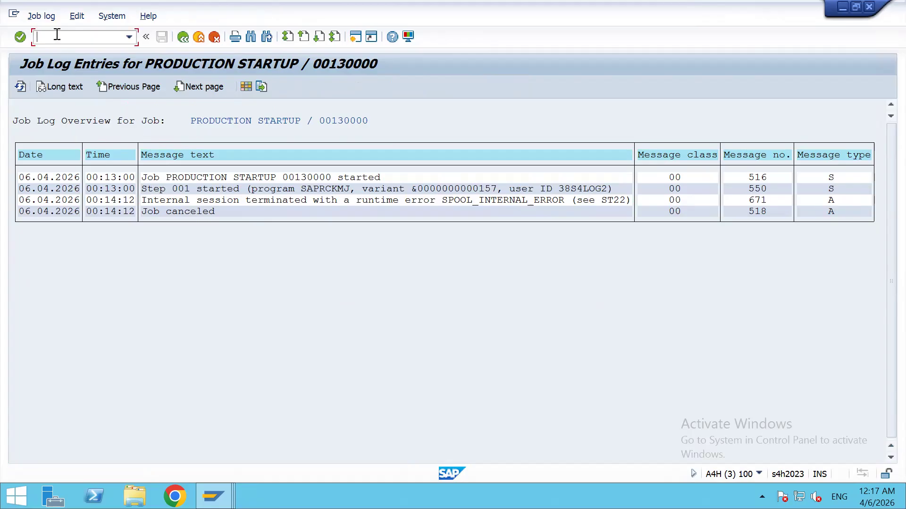